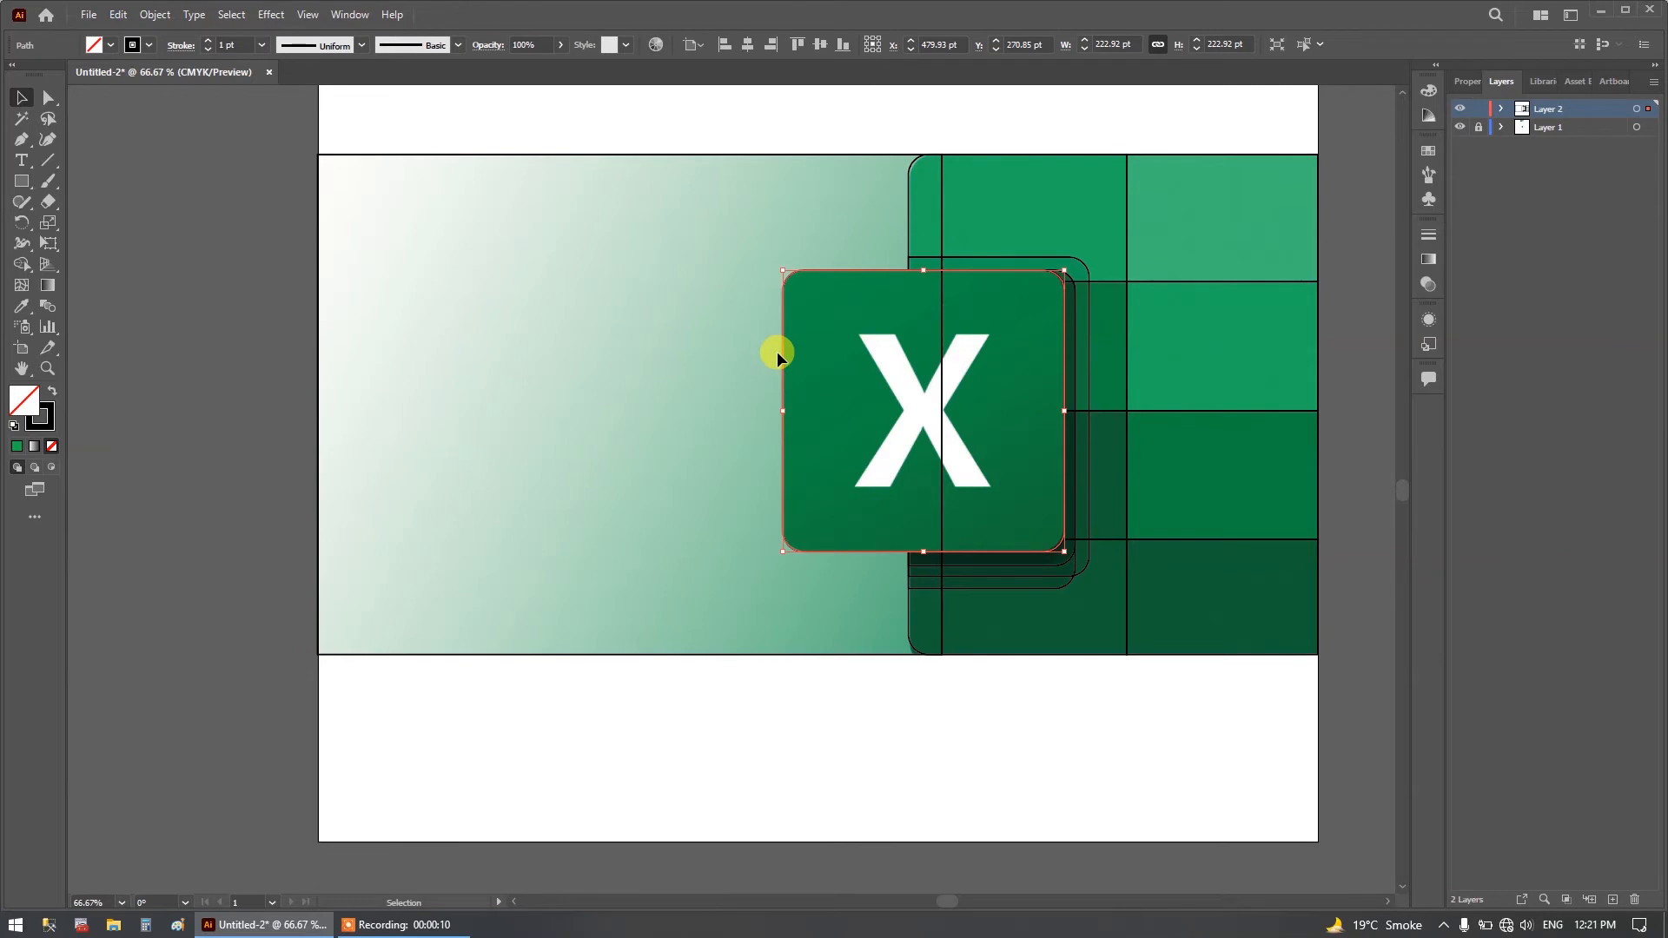
Review the Eyedropper options, including the raster sample size choices, and keep Point Sample.
click(24, 308)
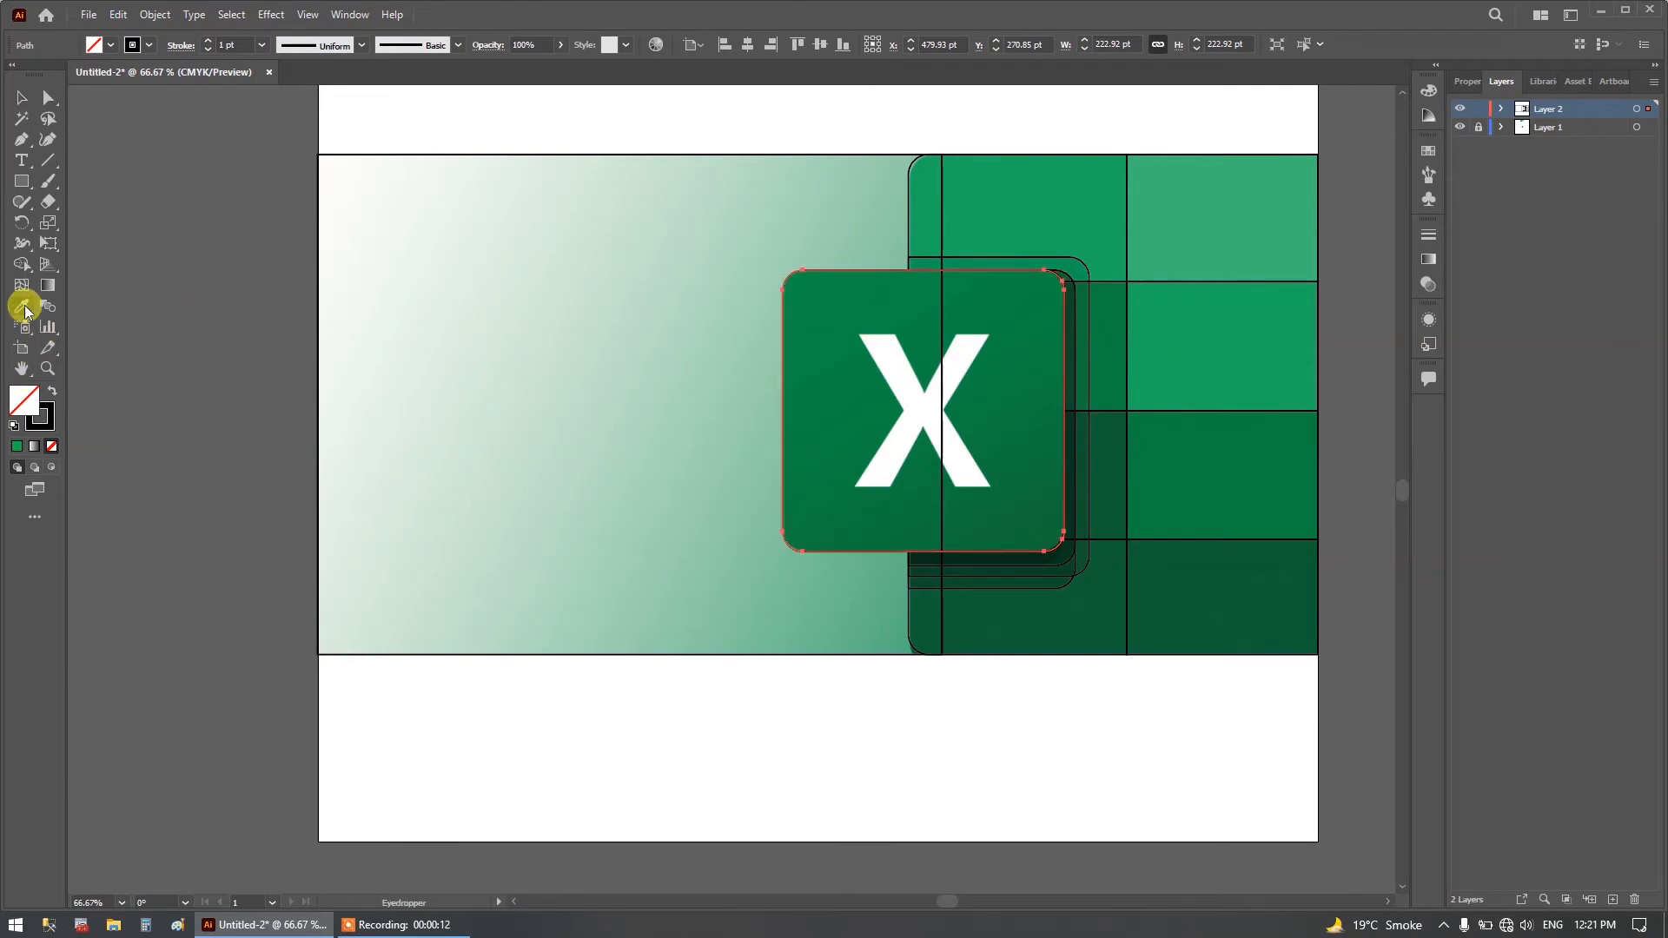
double_click(24, 304)
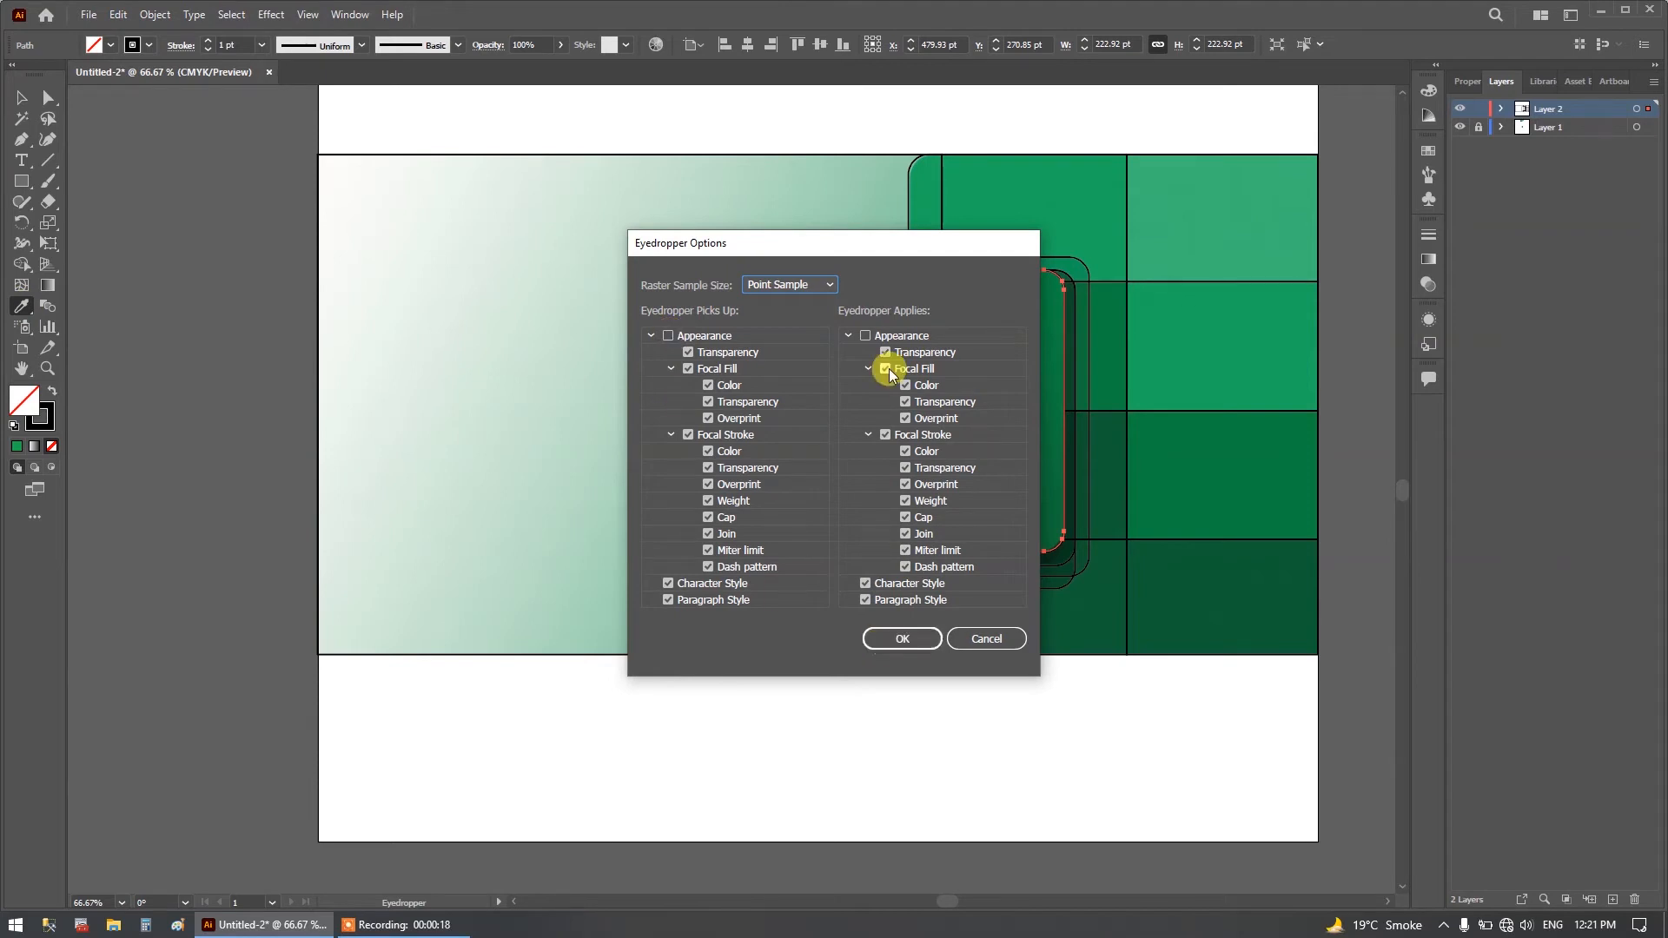
click(822, 284)
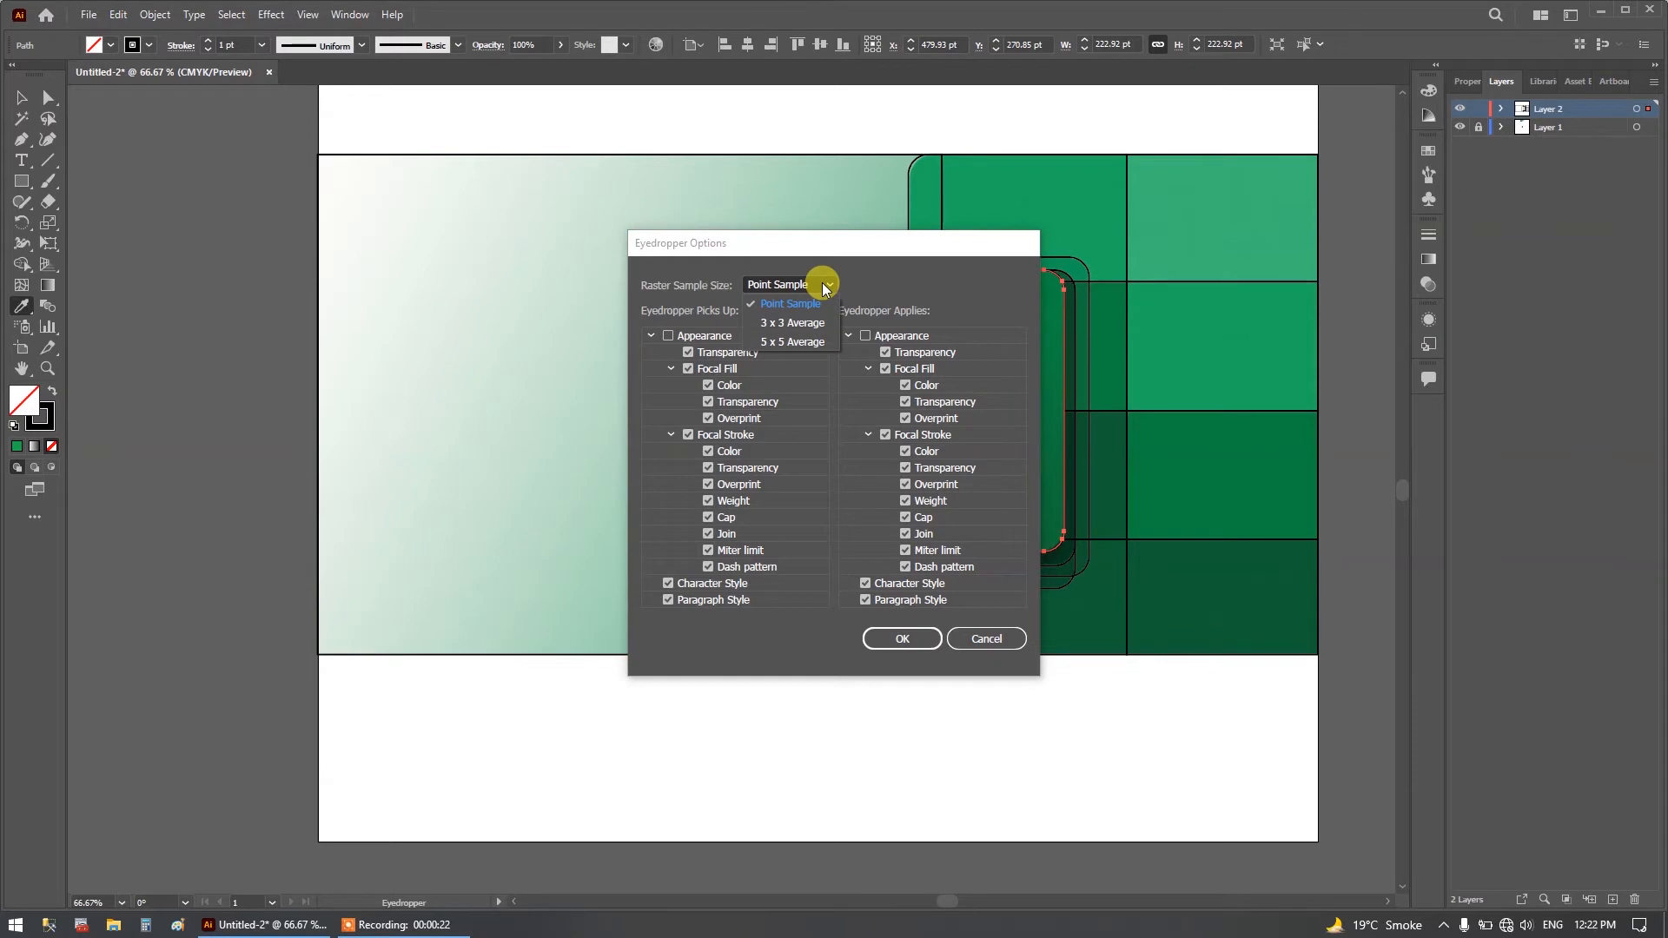
click(824, 288)
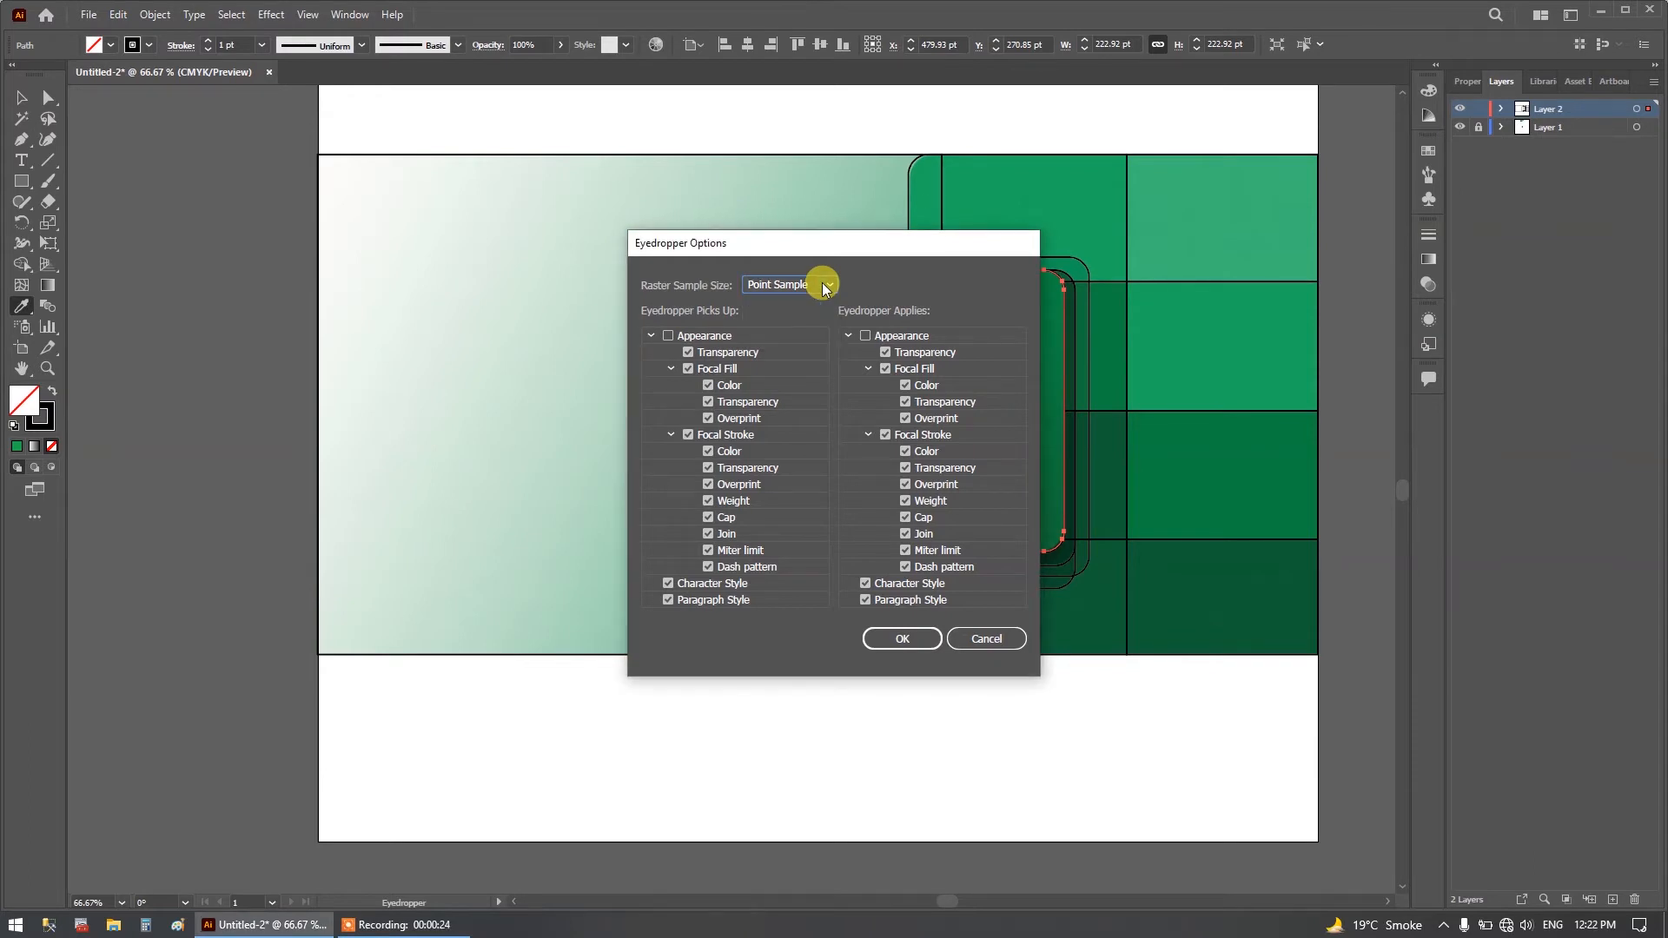
click(908, 640)
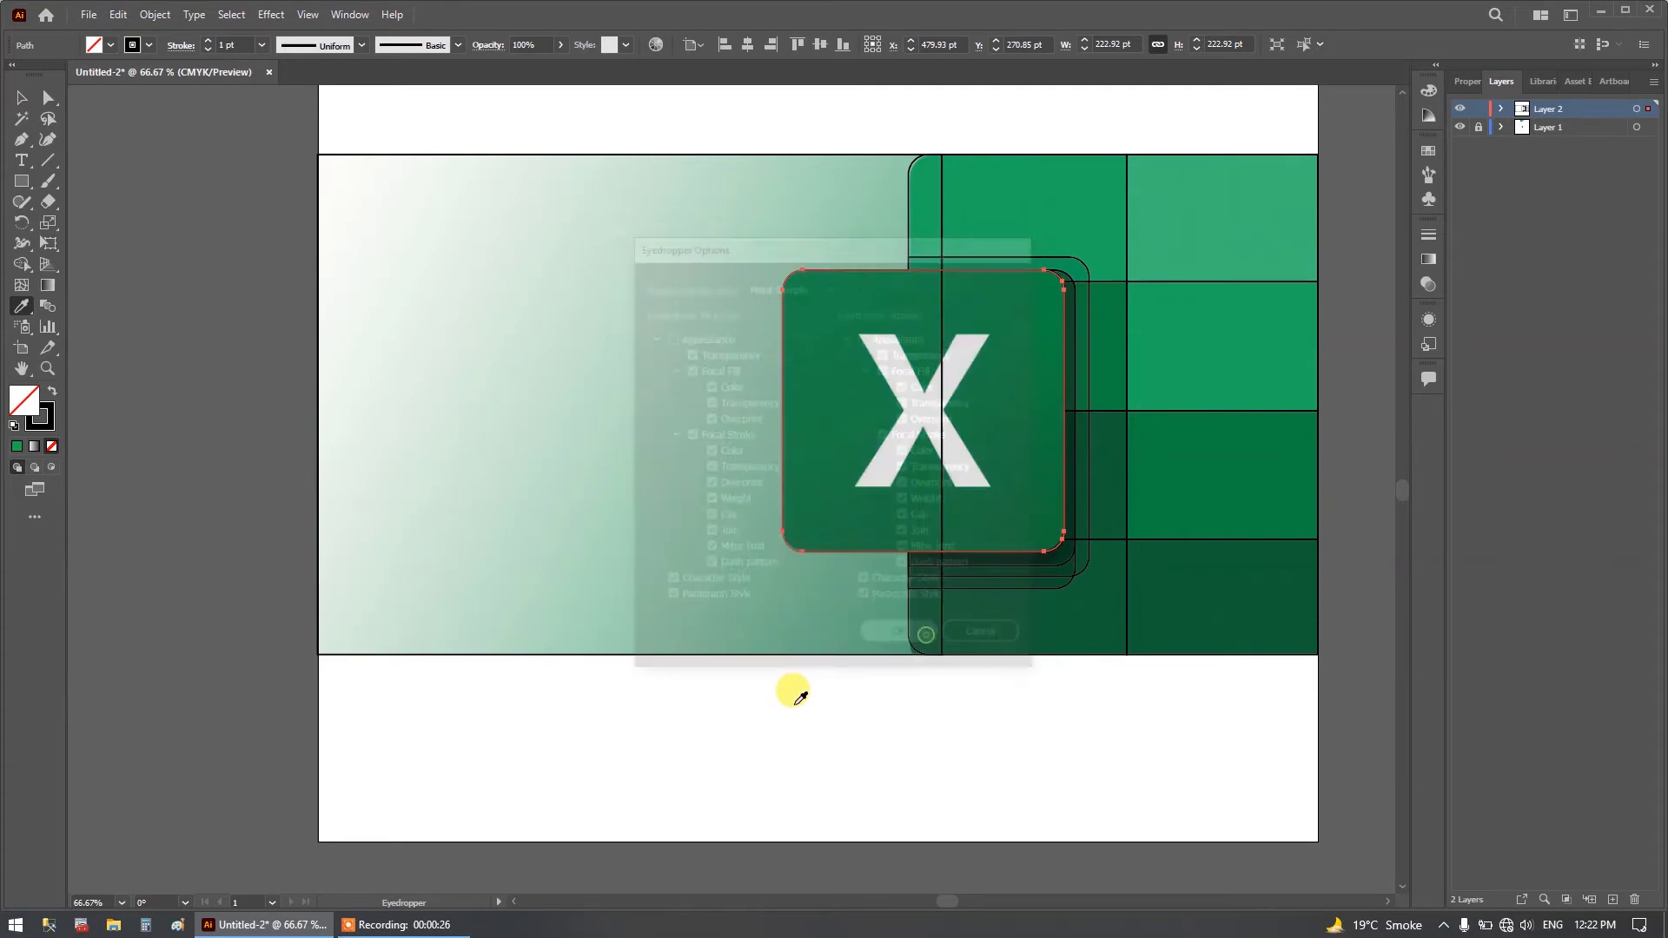
Unlock Layer 1, fill the rounded square with green sampled from the reference image, and lock the layer again.
click(1475, 128)
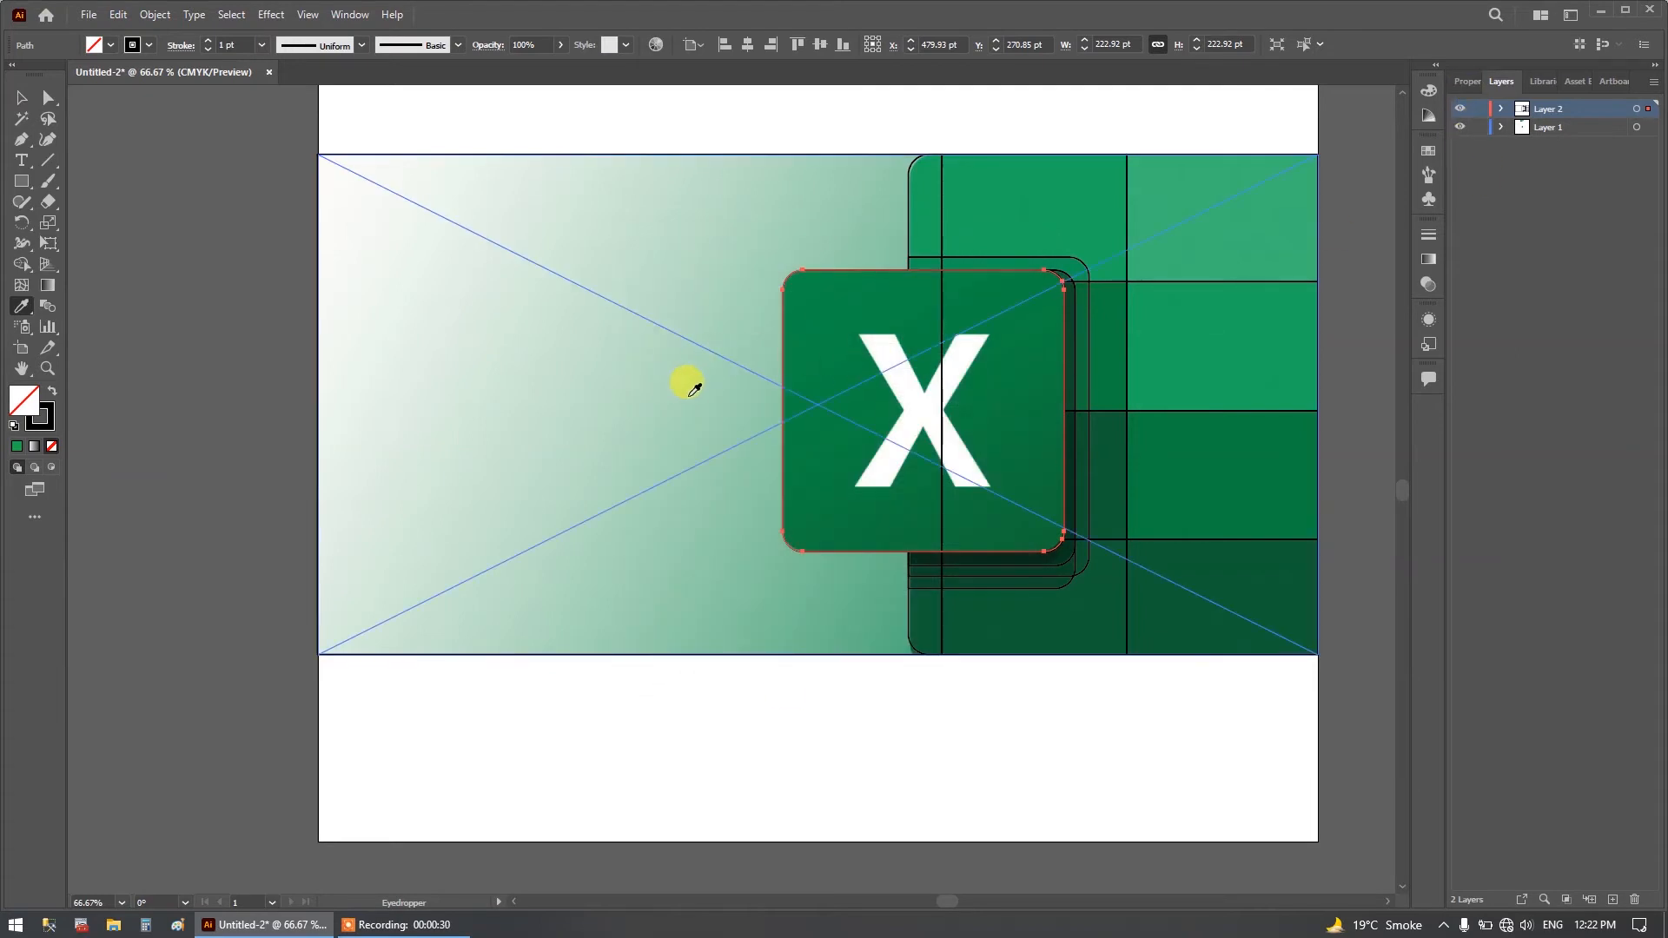
click(847, 448)
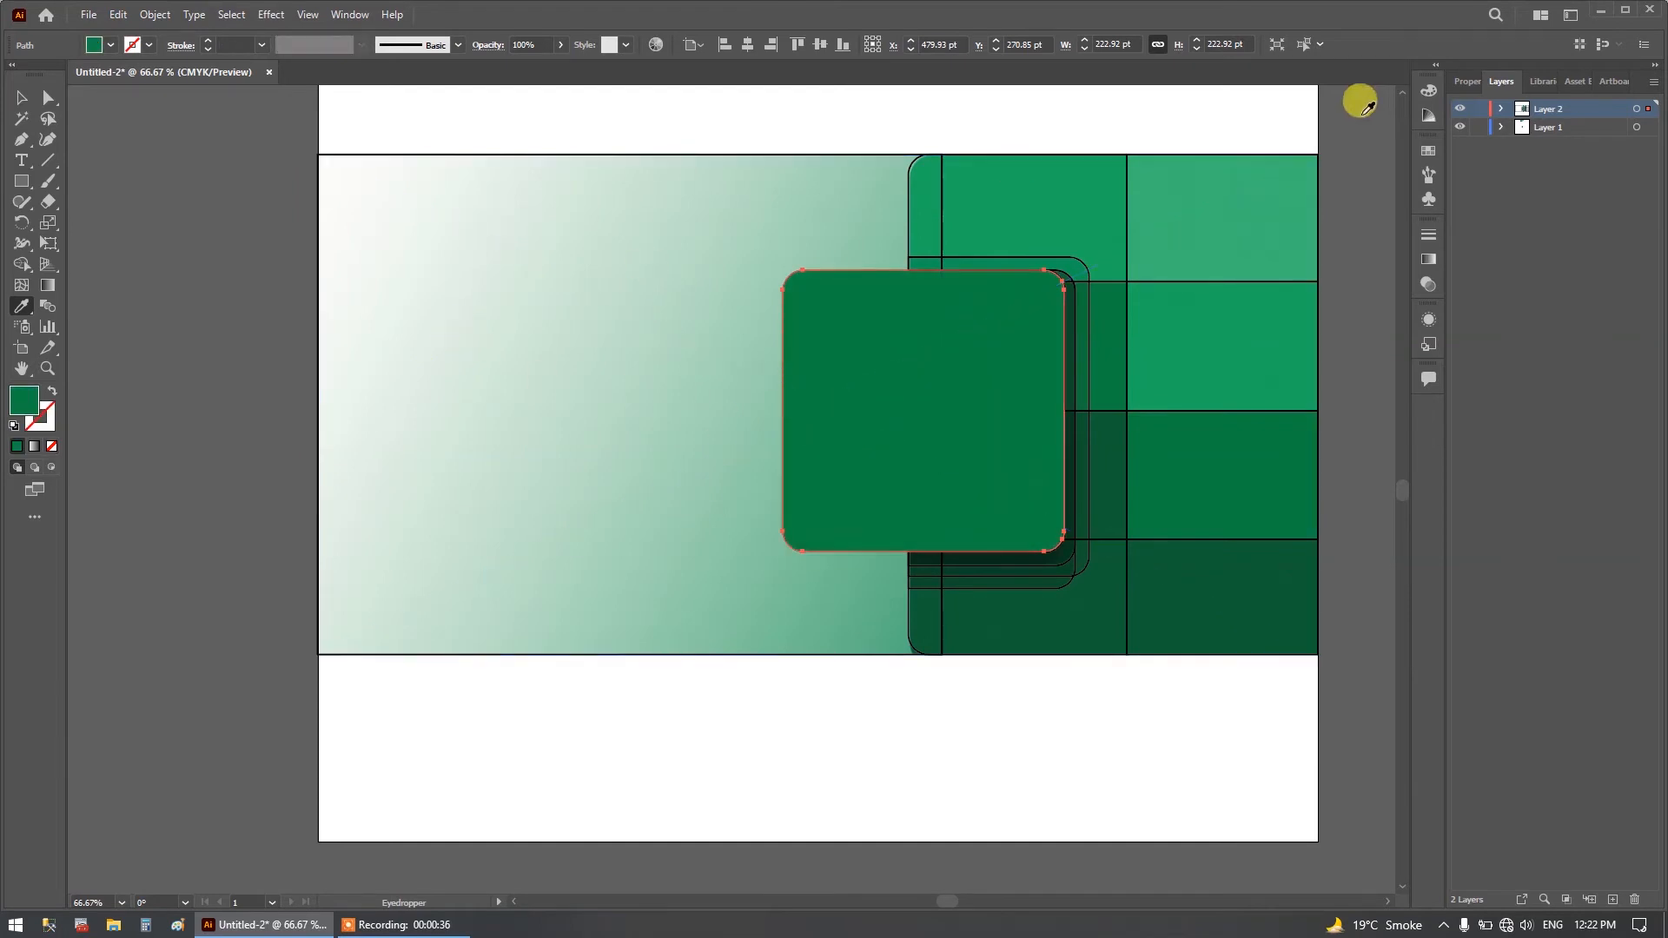
click(1479, 127)
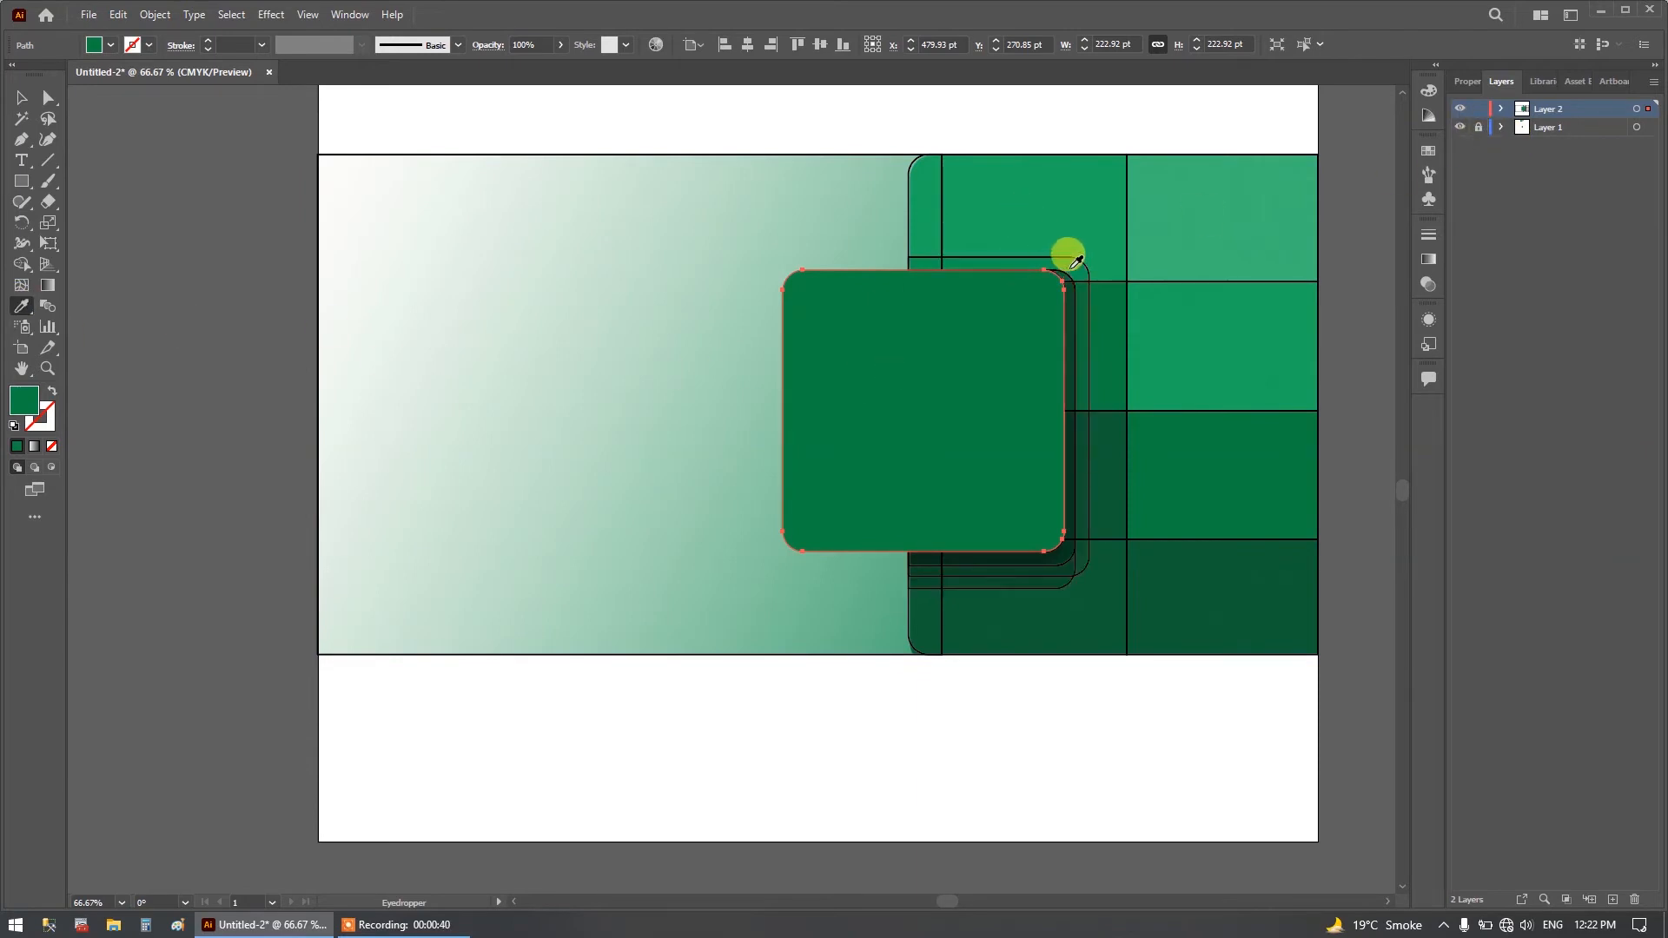
click(22, 97)
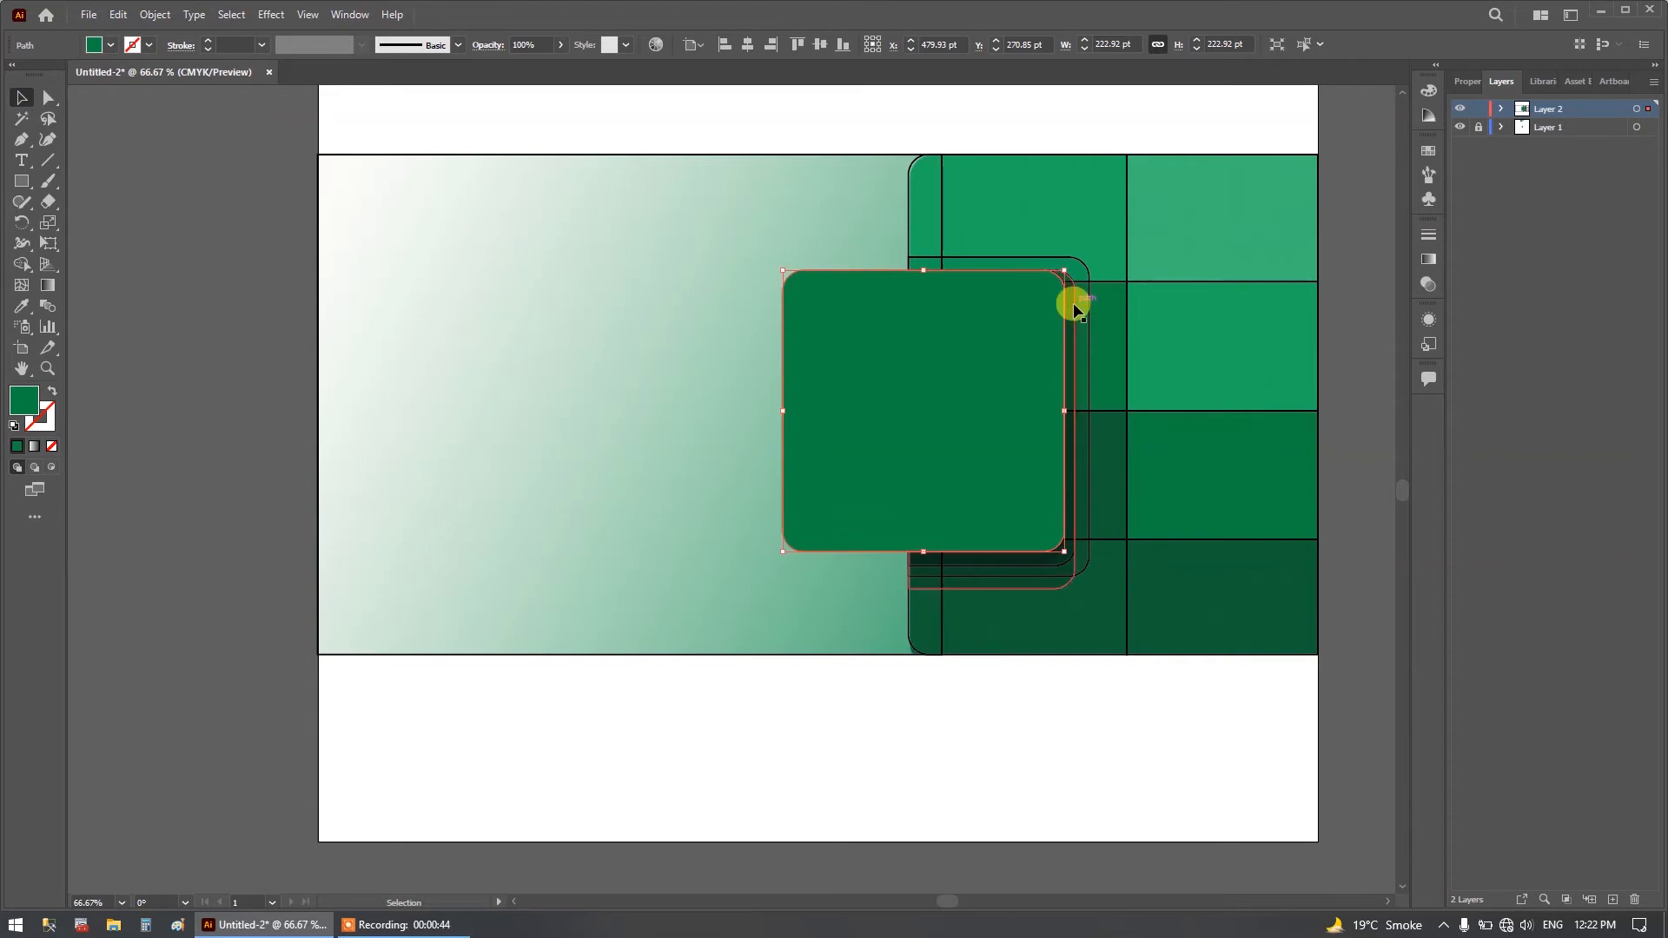
click(1075, 308)
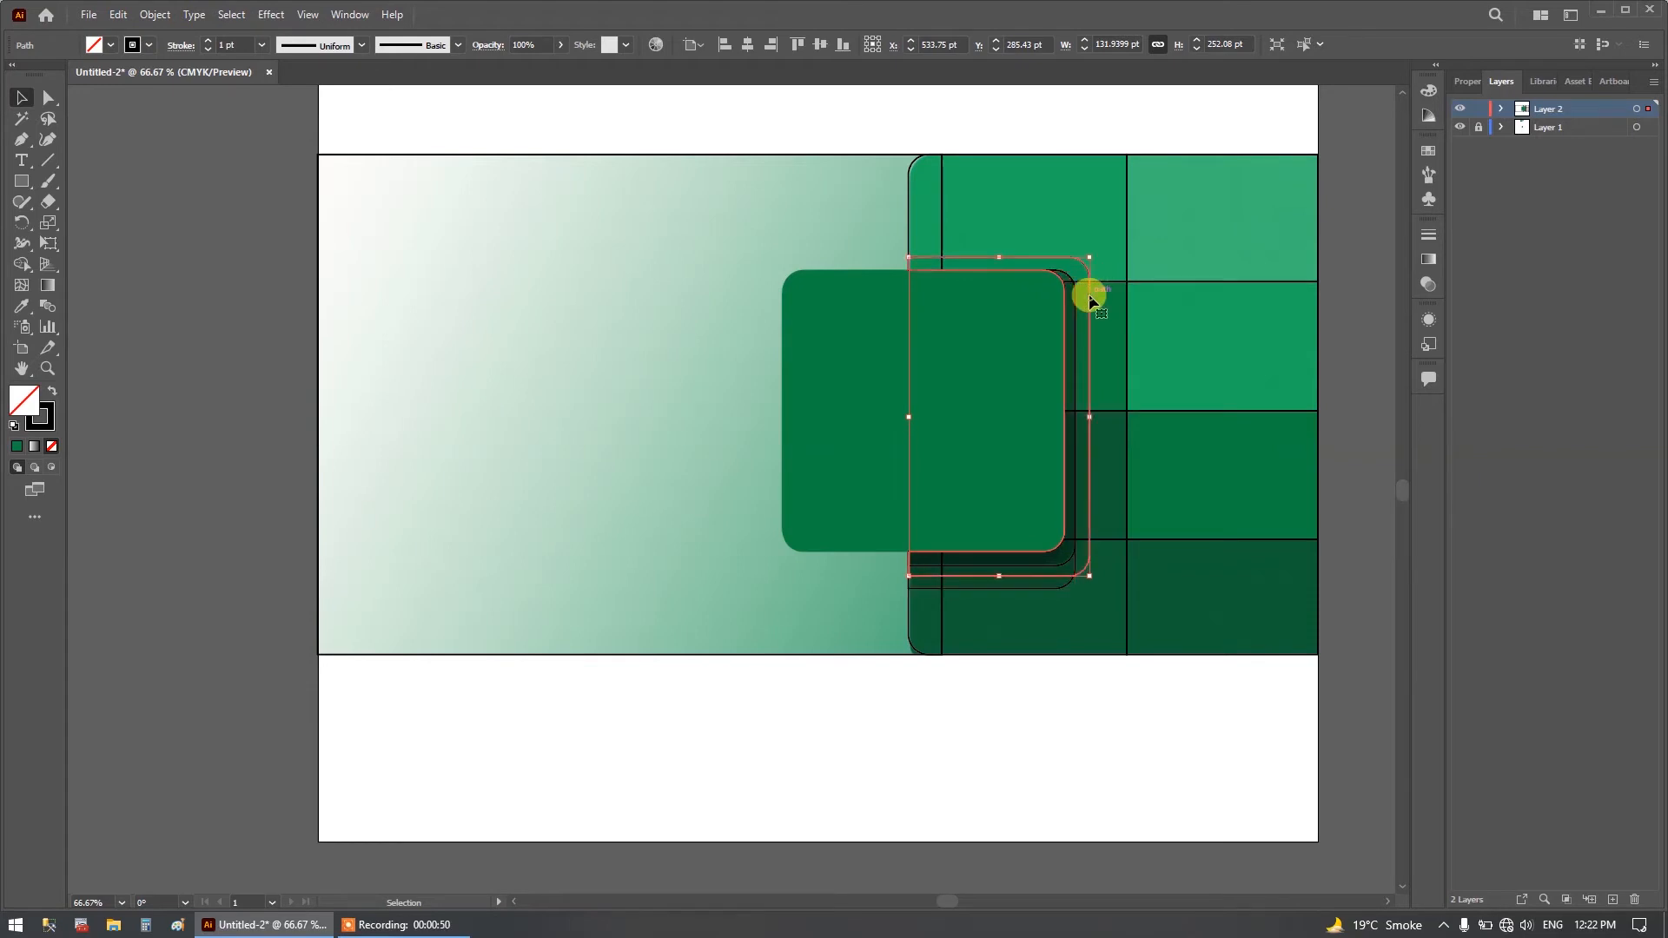
click(1115, 330)
click(1124, 341)
click(1104, 347)
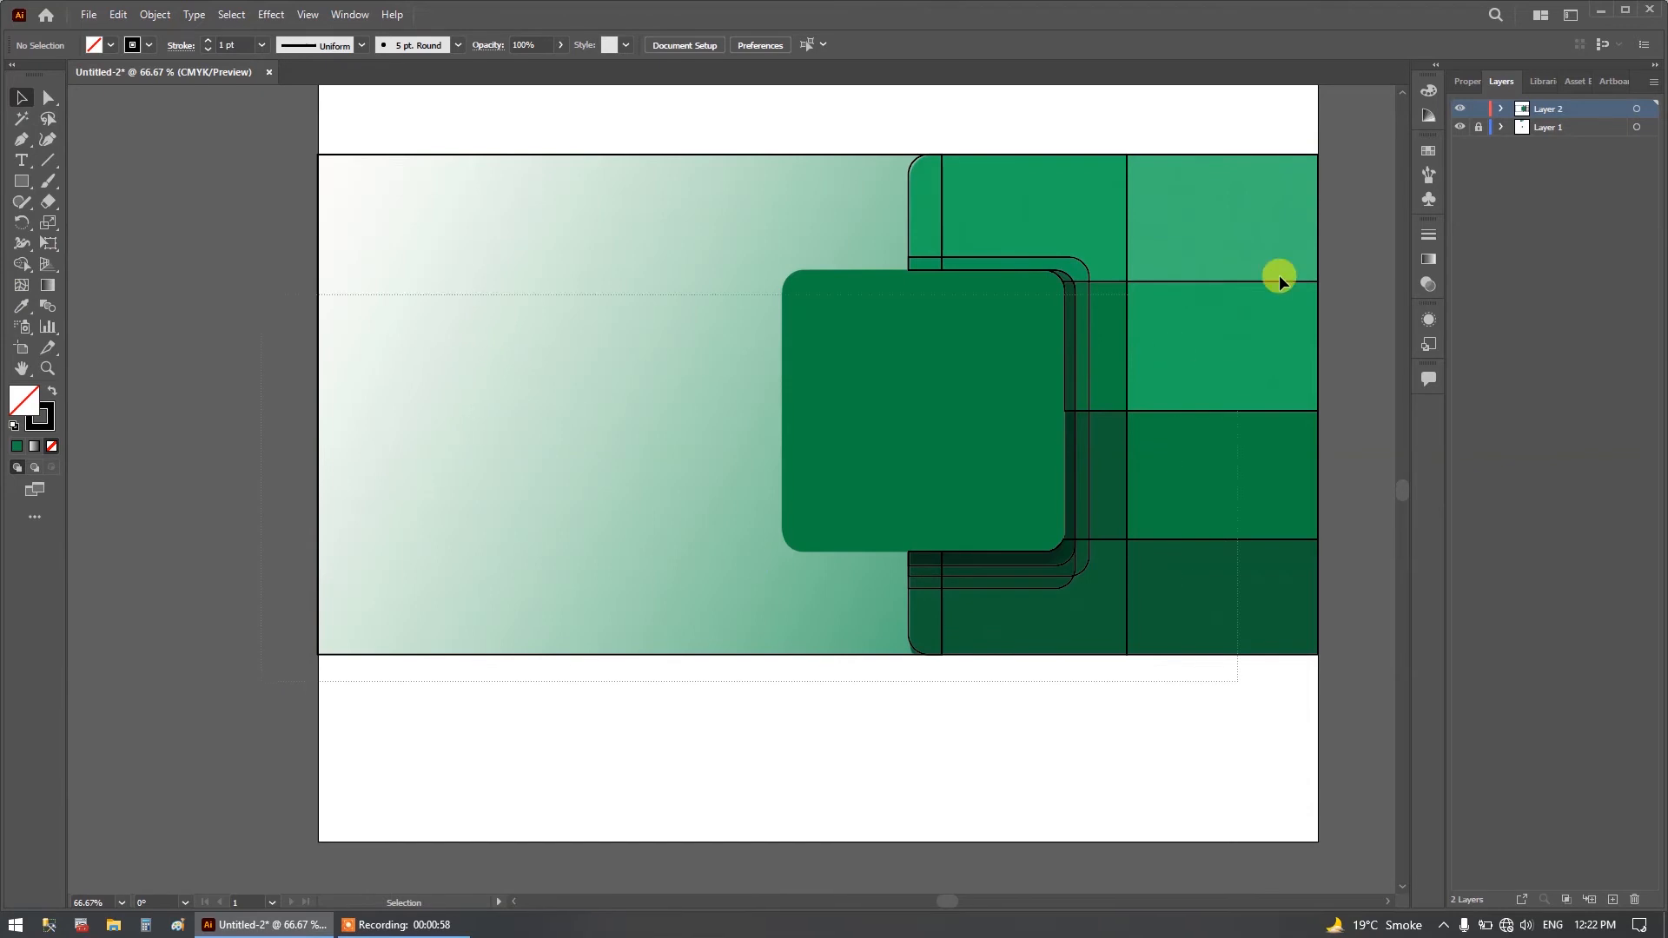
Select all paths and use Shape Builder to separate the overlapping shadow regions and merge the rounded square into one shape.
key(ctrl+a)
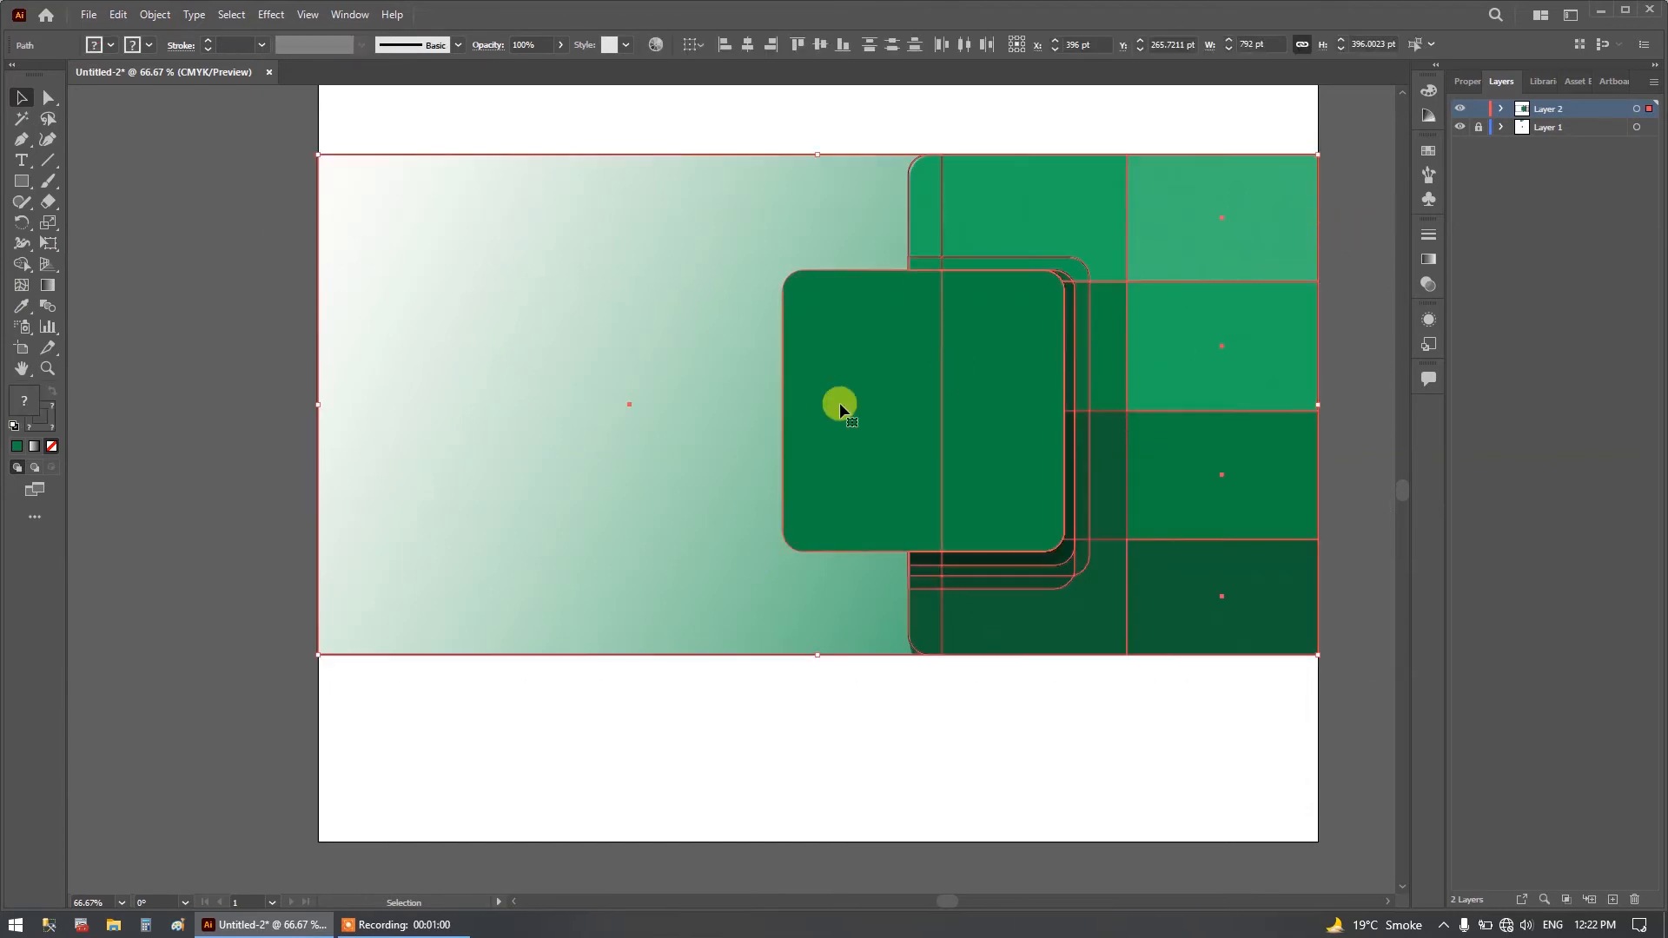
click(23, 265)
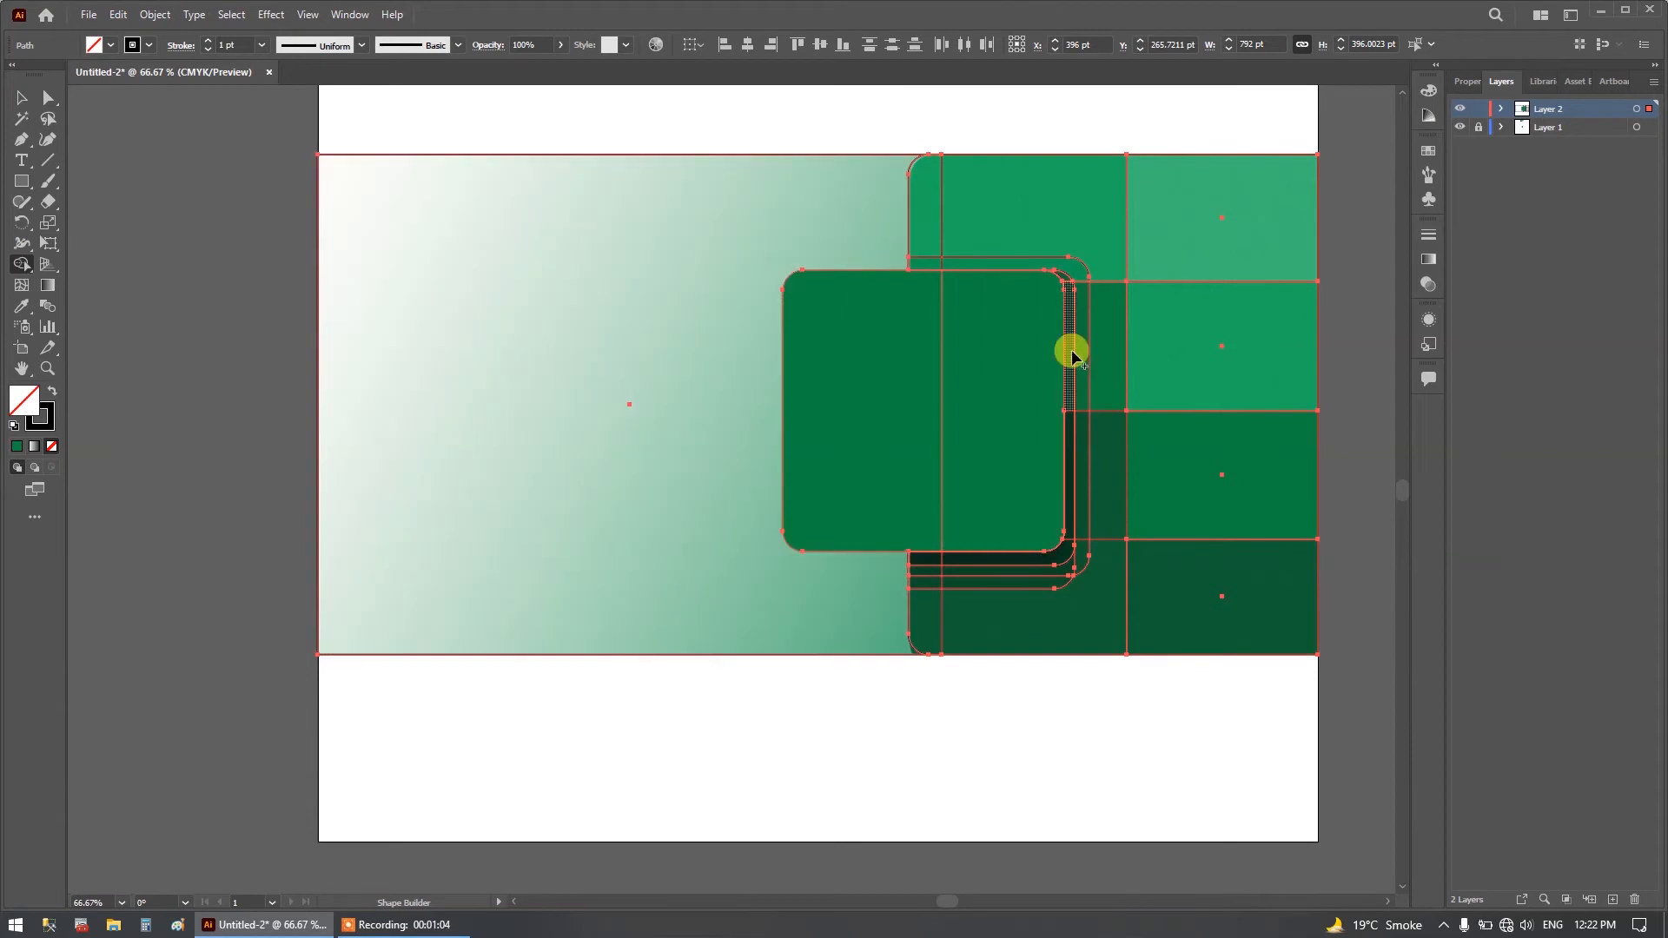
click(1071, 351)
click(1082, 357)
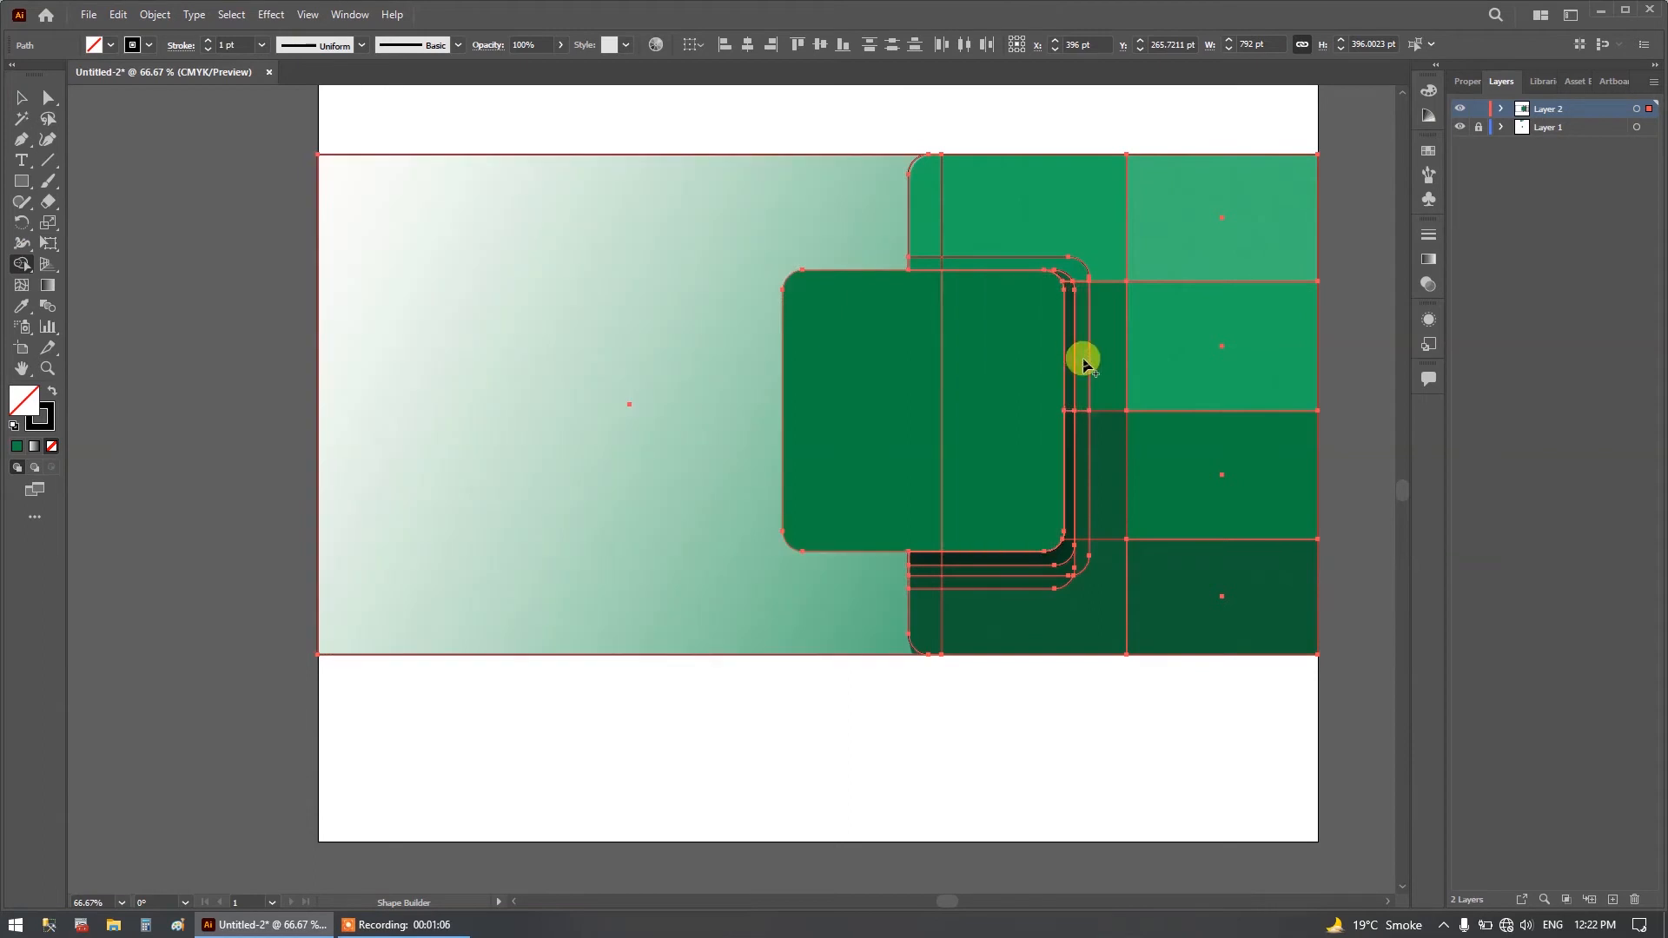
click(1105, 357)
click(1072, 268)
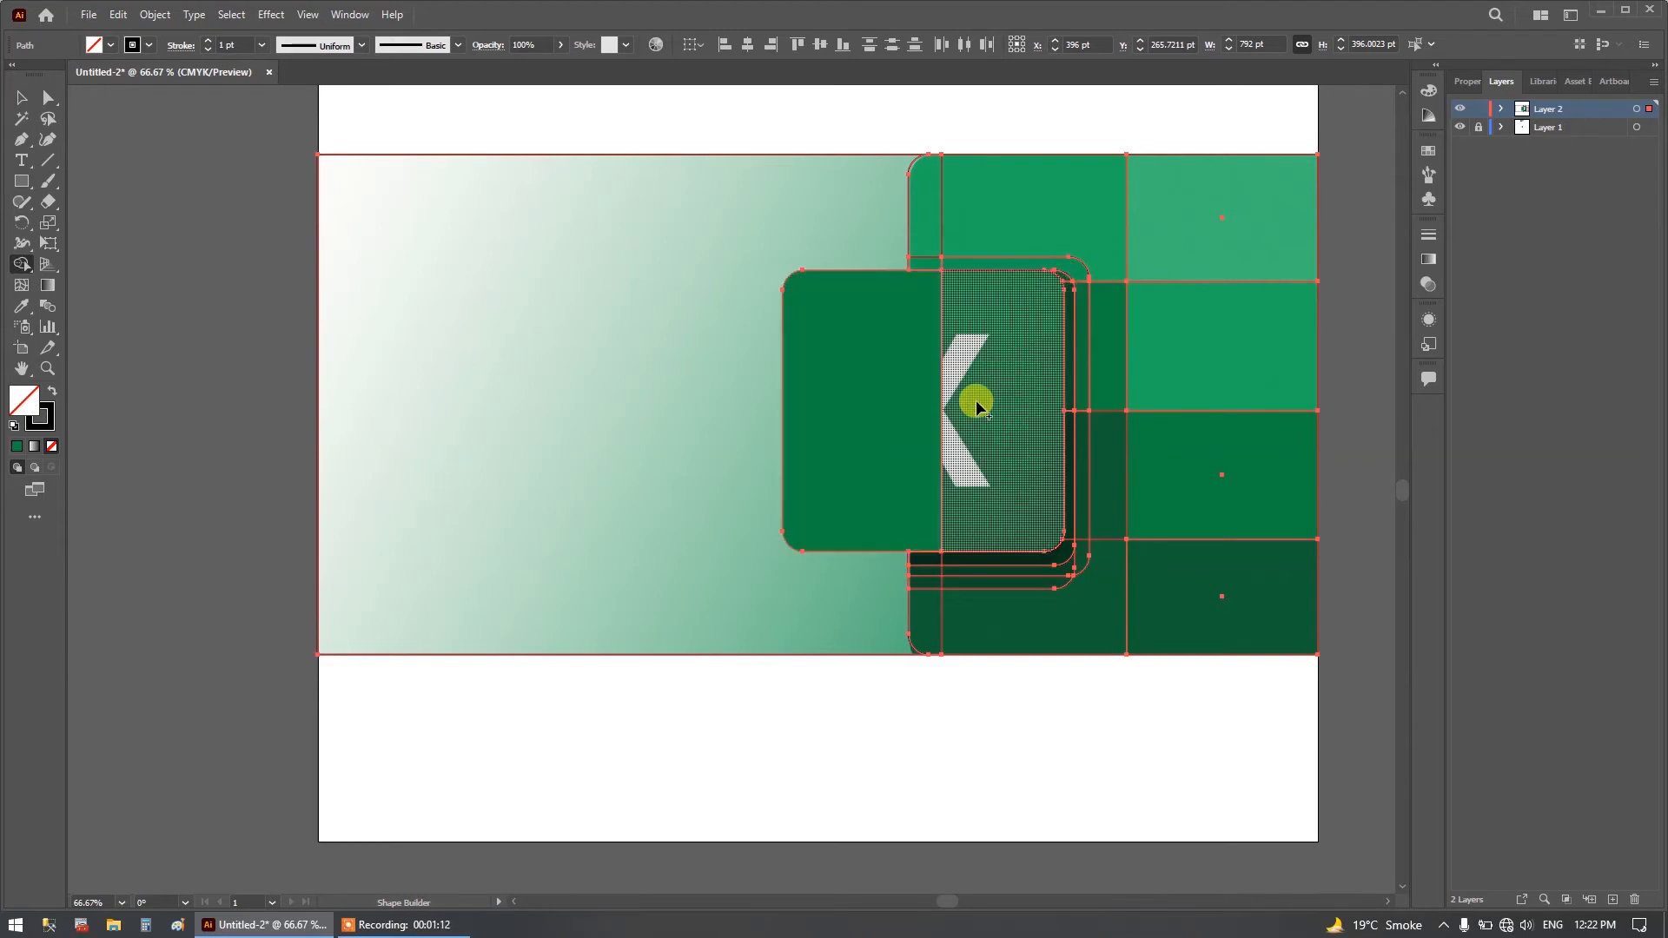
drag(1003, 402, 856, 393)
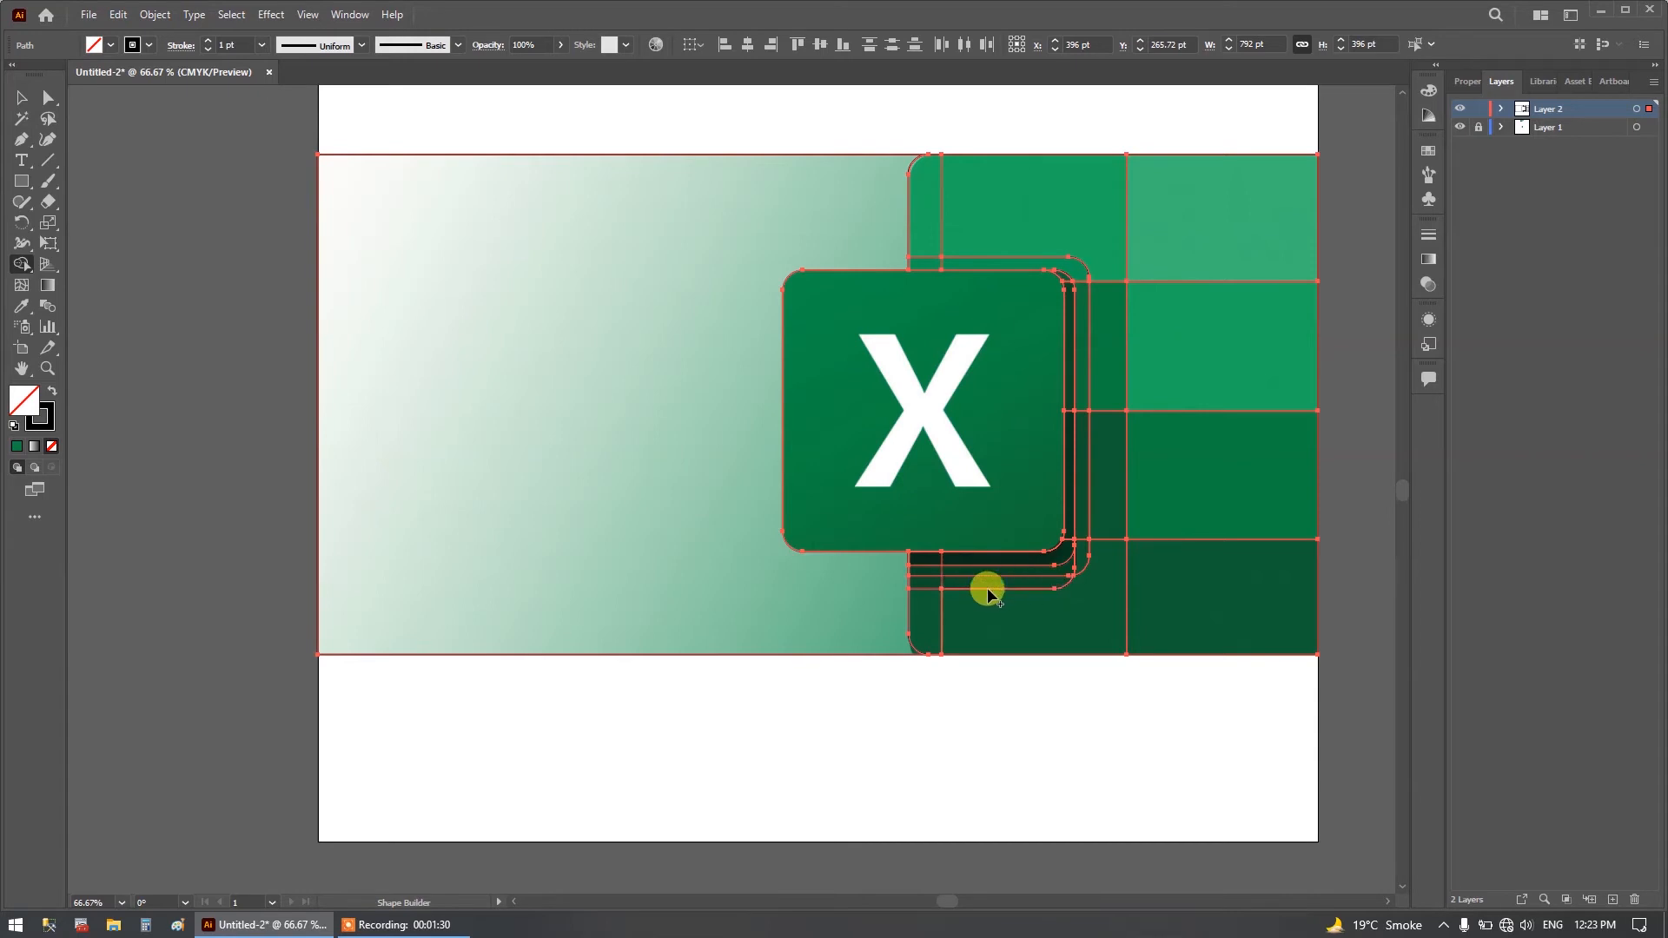
Merge the regions split by the vertical line below and above the rounded square with Shape Builder.
drag(999, 639, 929, 625)
click(848, 597)
drag(1030, 262, 918, 262)
drag(1074, 220, 921, 215)
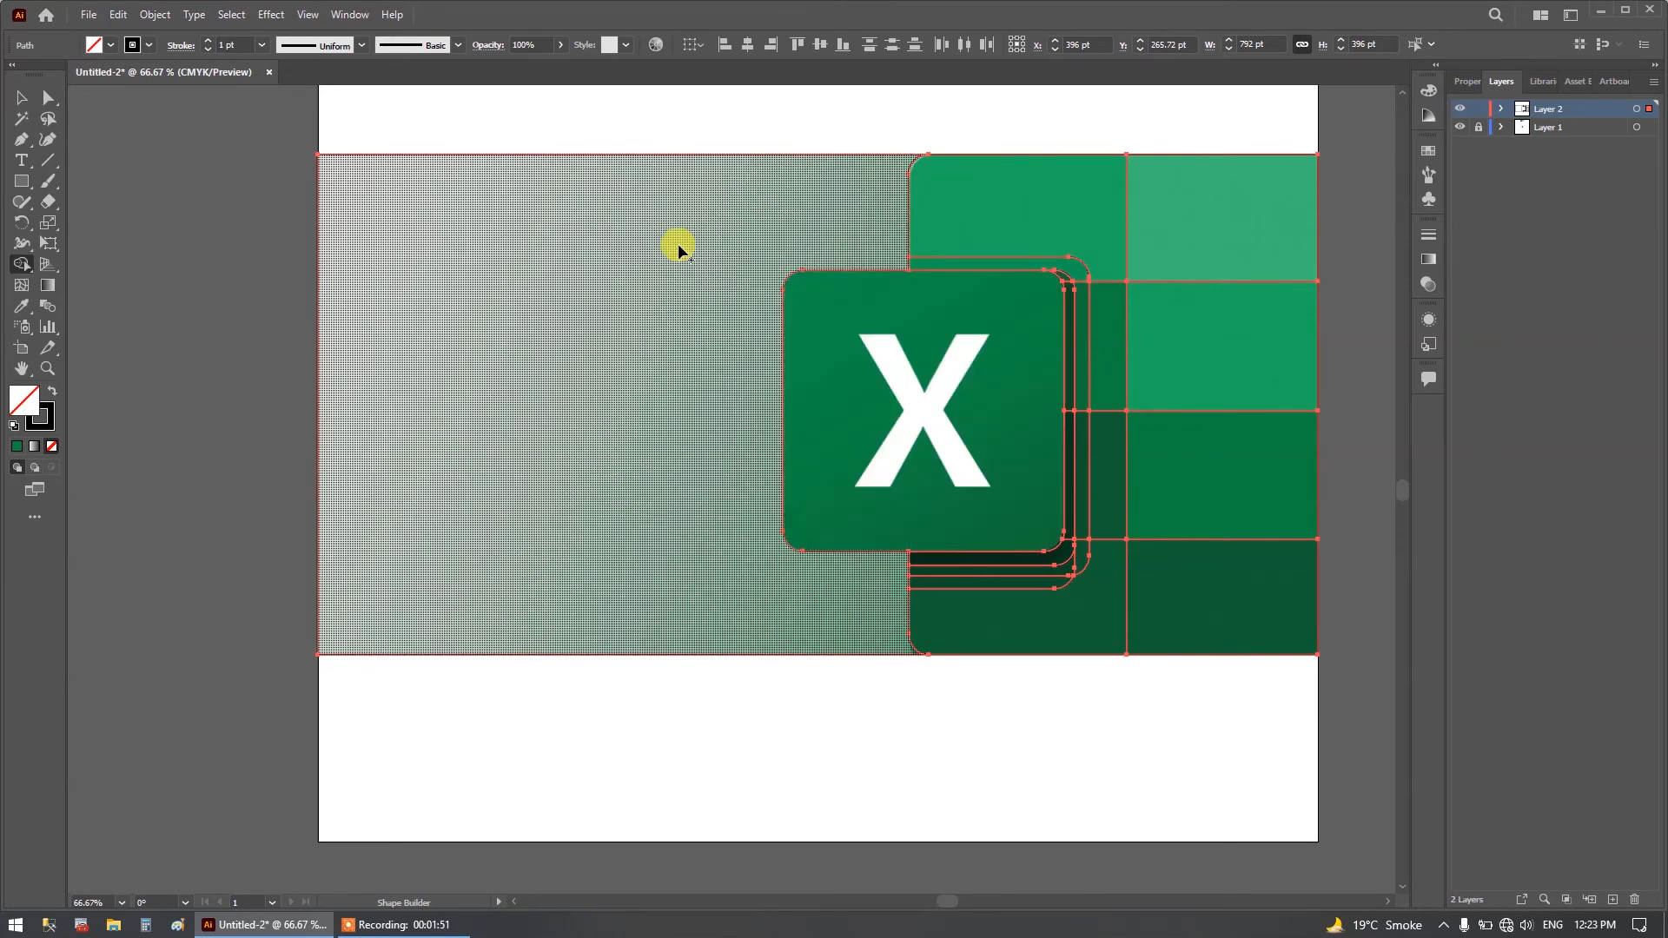
Fill only the rounded square with the green sampled from the reference logo using the Eyedropper.
click(23, 96)
click(21, 306)
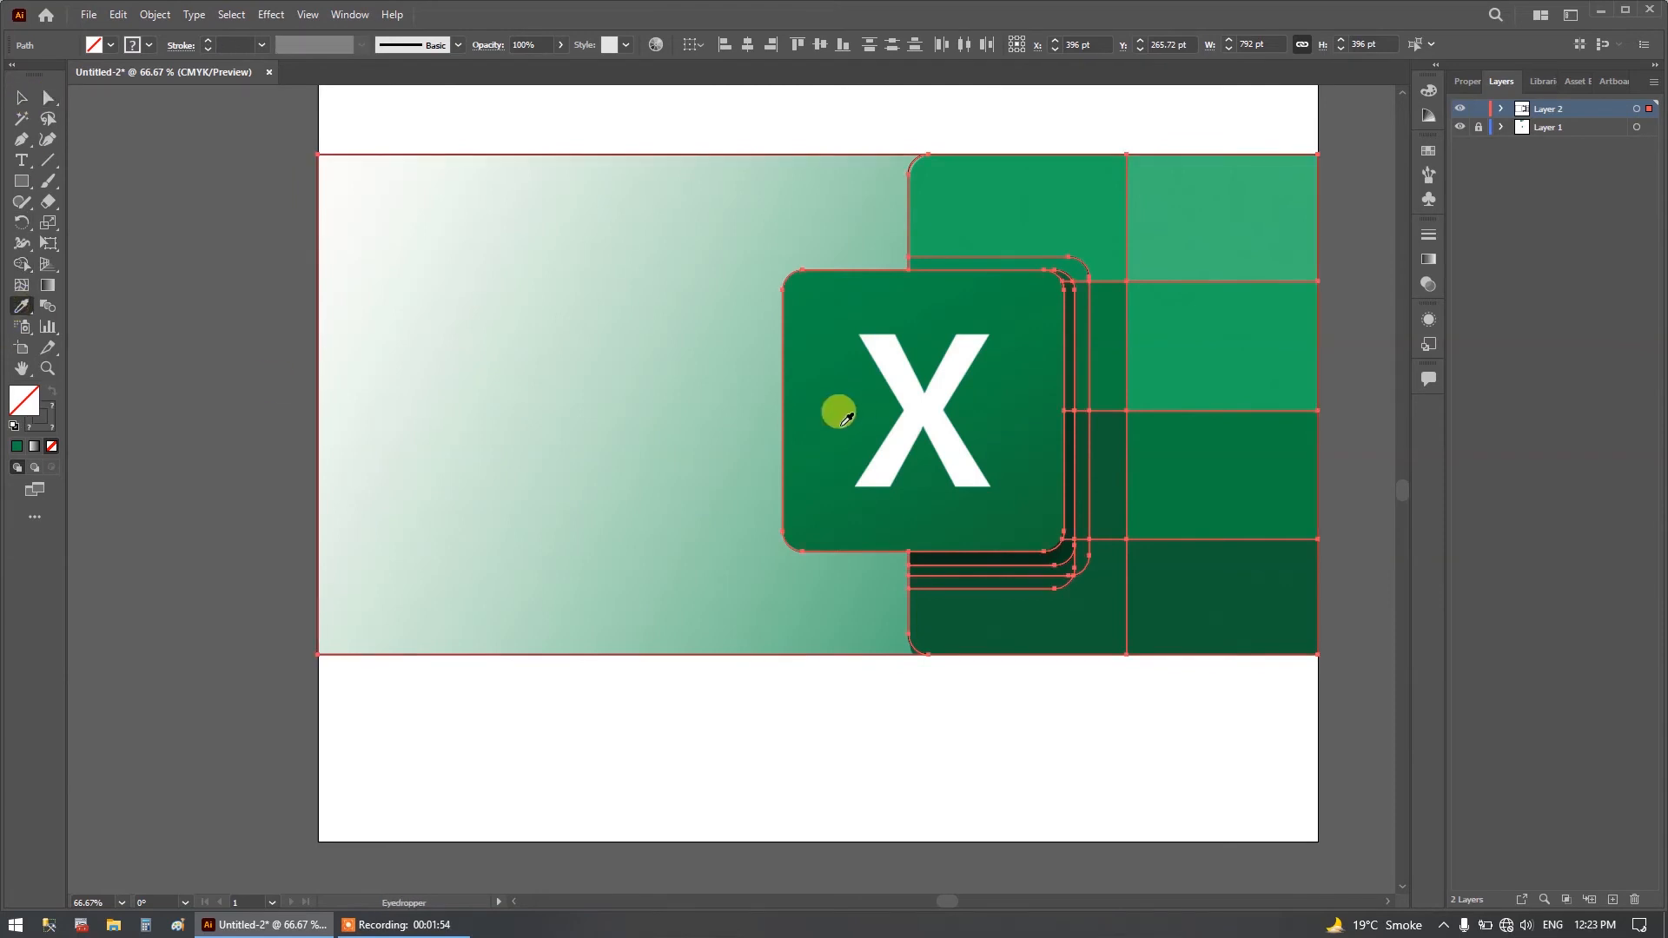
click(22, 99)
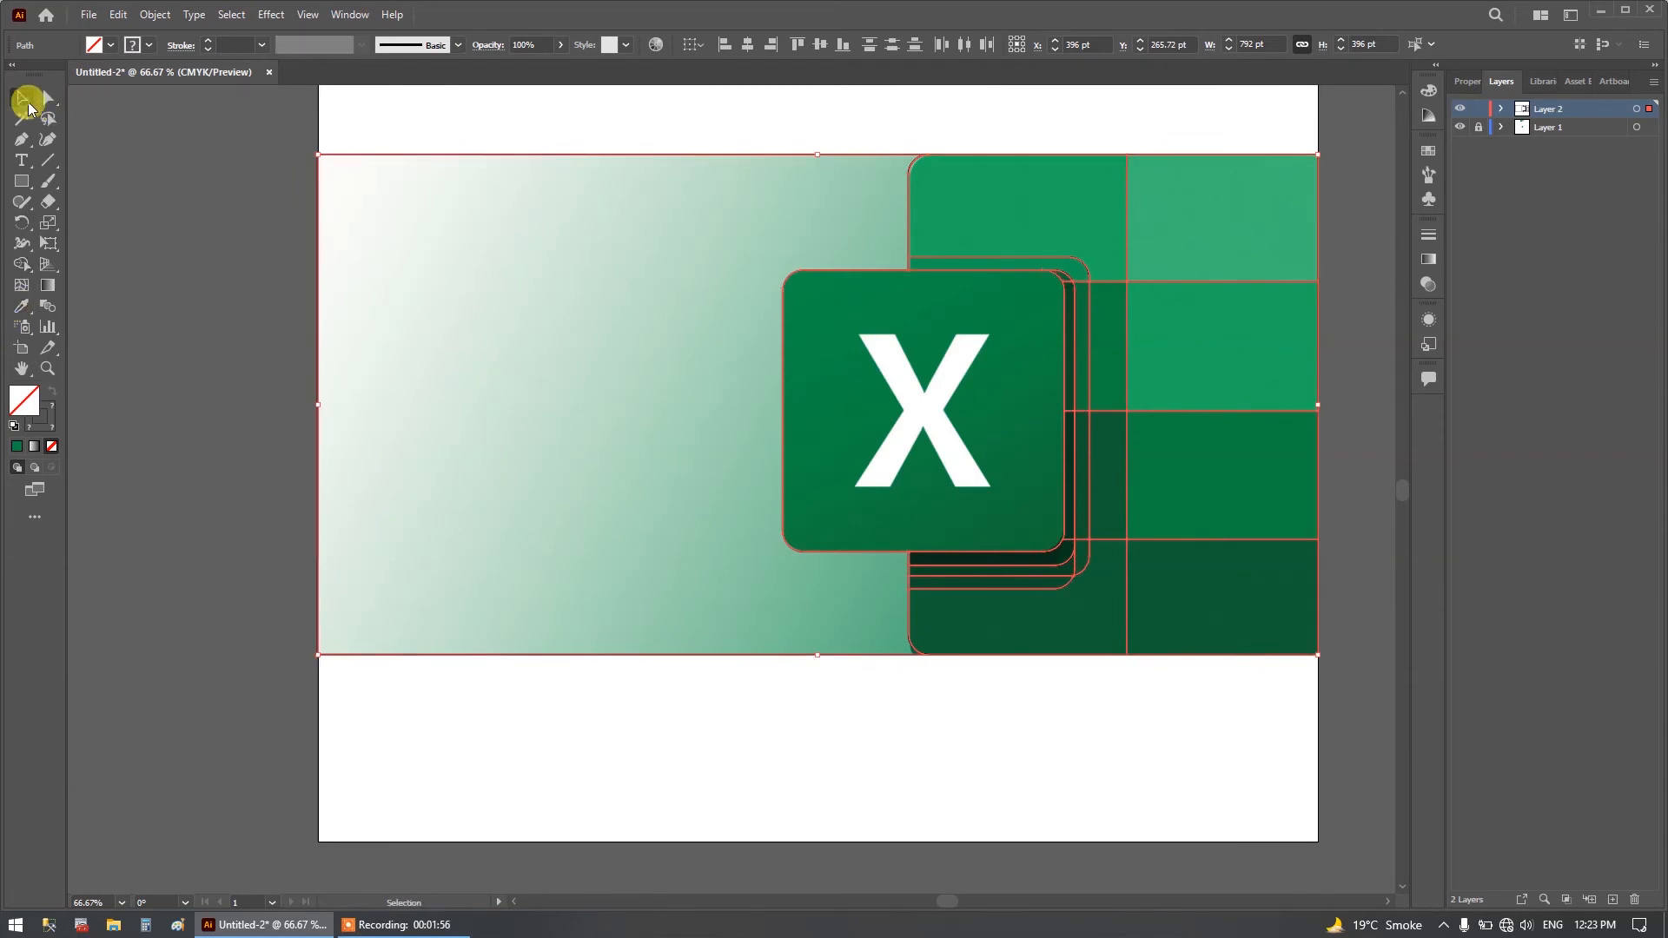
click(722, 790)
click(784, 466)
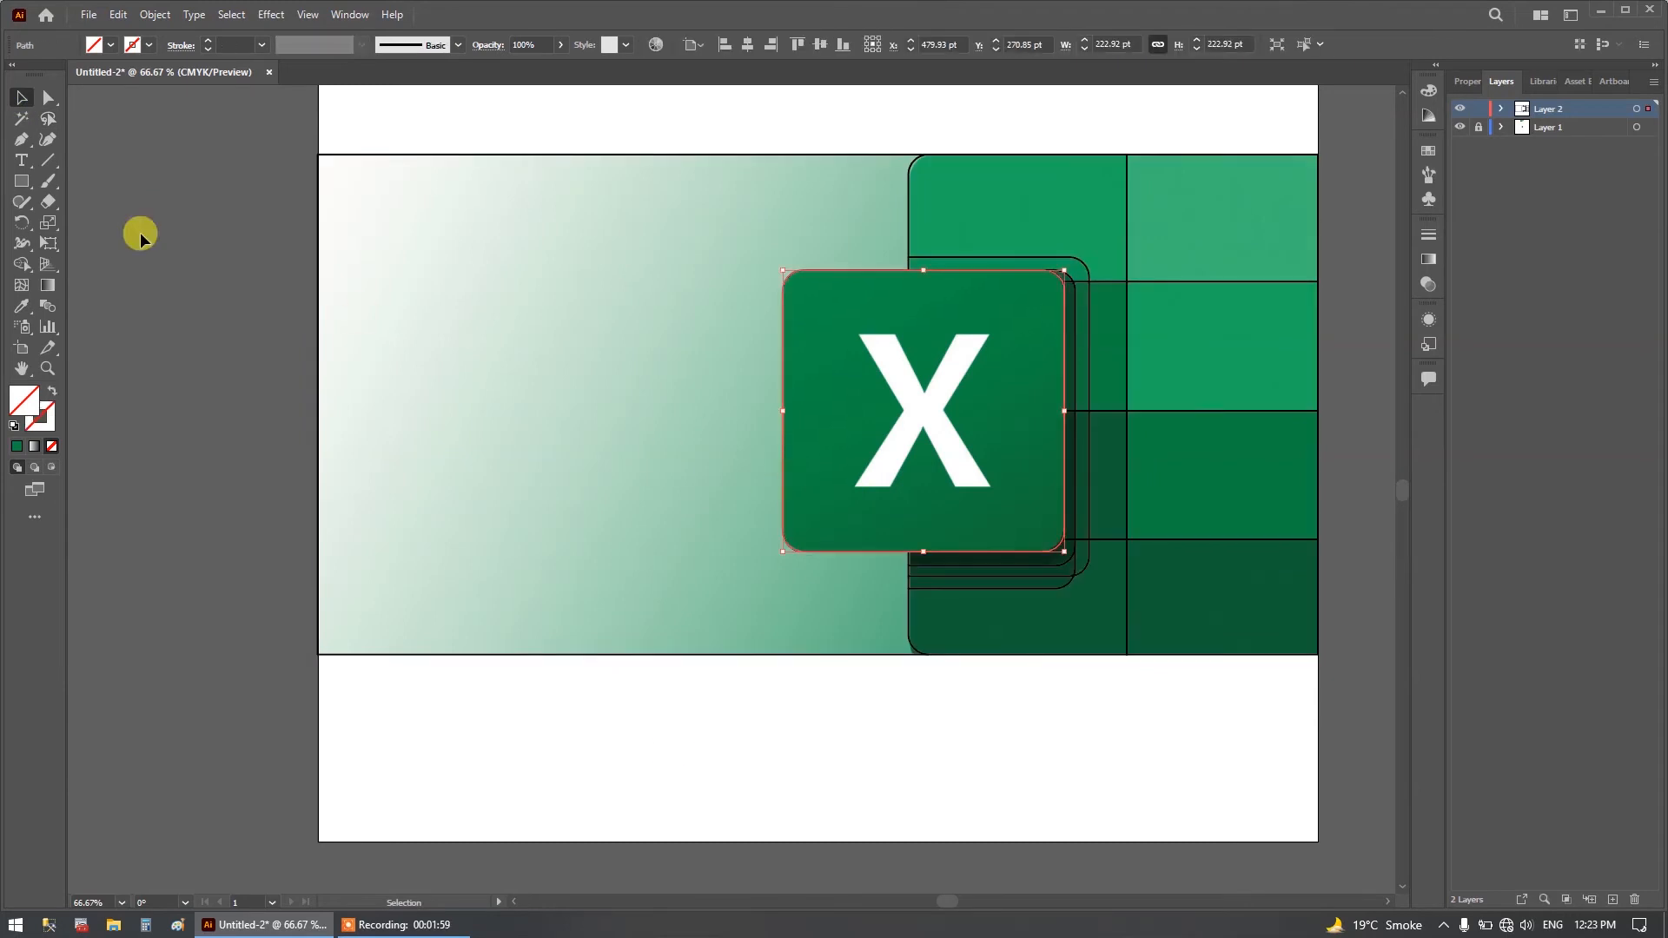
click(21, 306)
click(789, 349)
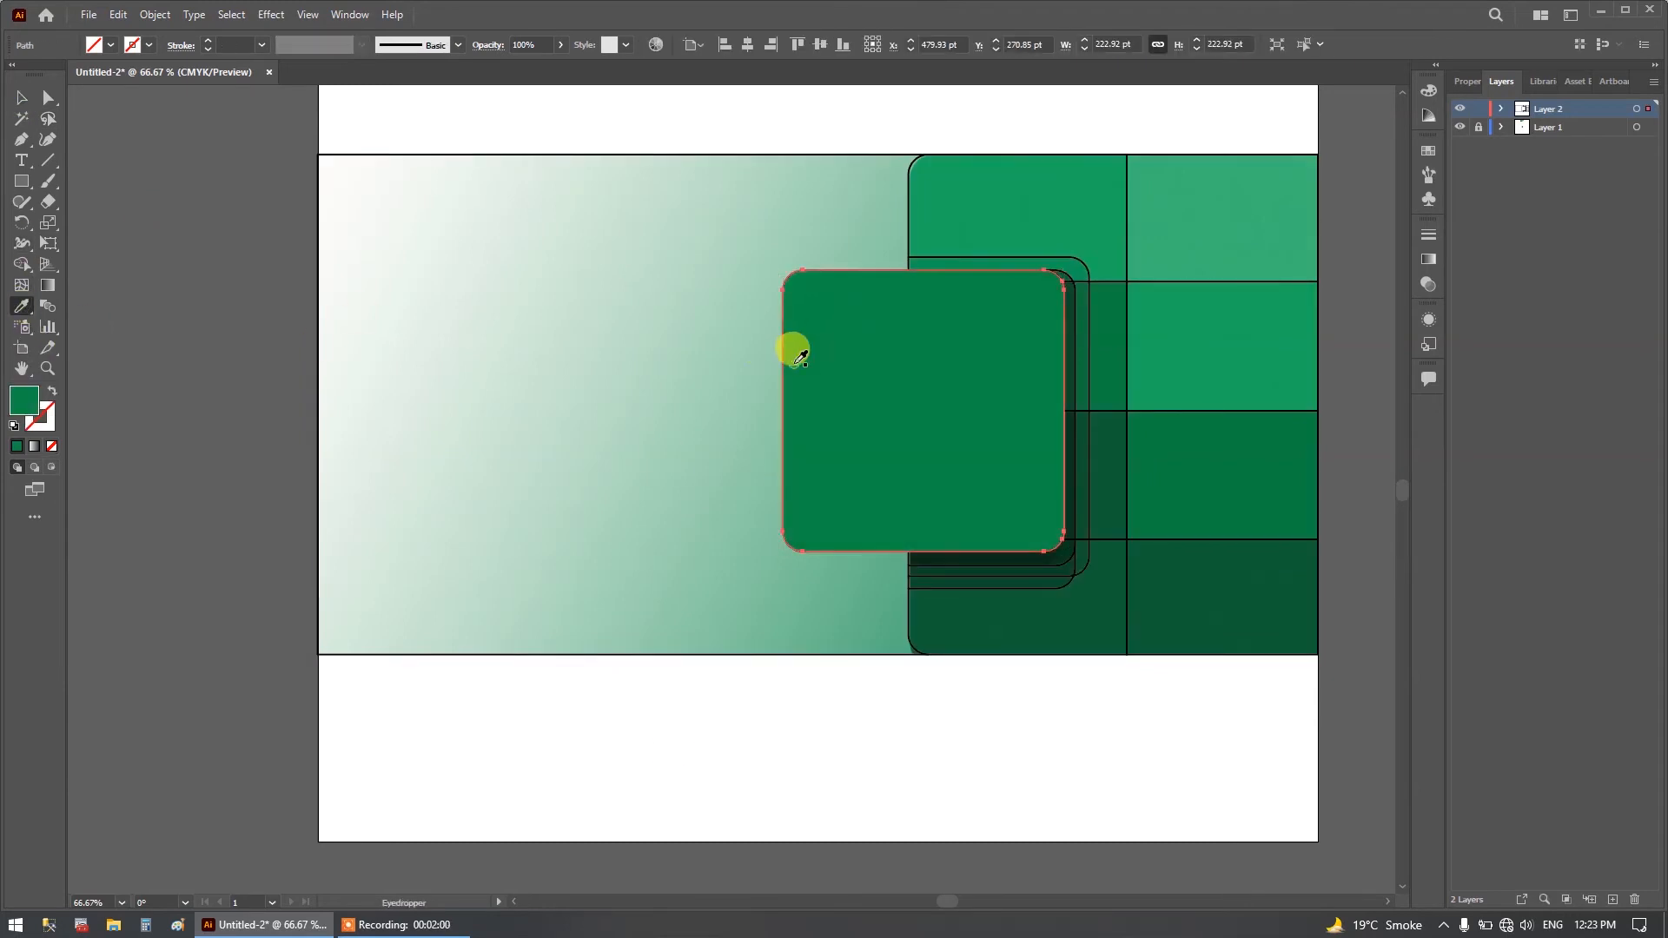
Fill the thin shadow strip above the rounded square with the dark green sampled near its upper edge.
click(22, 98)
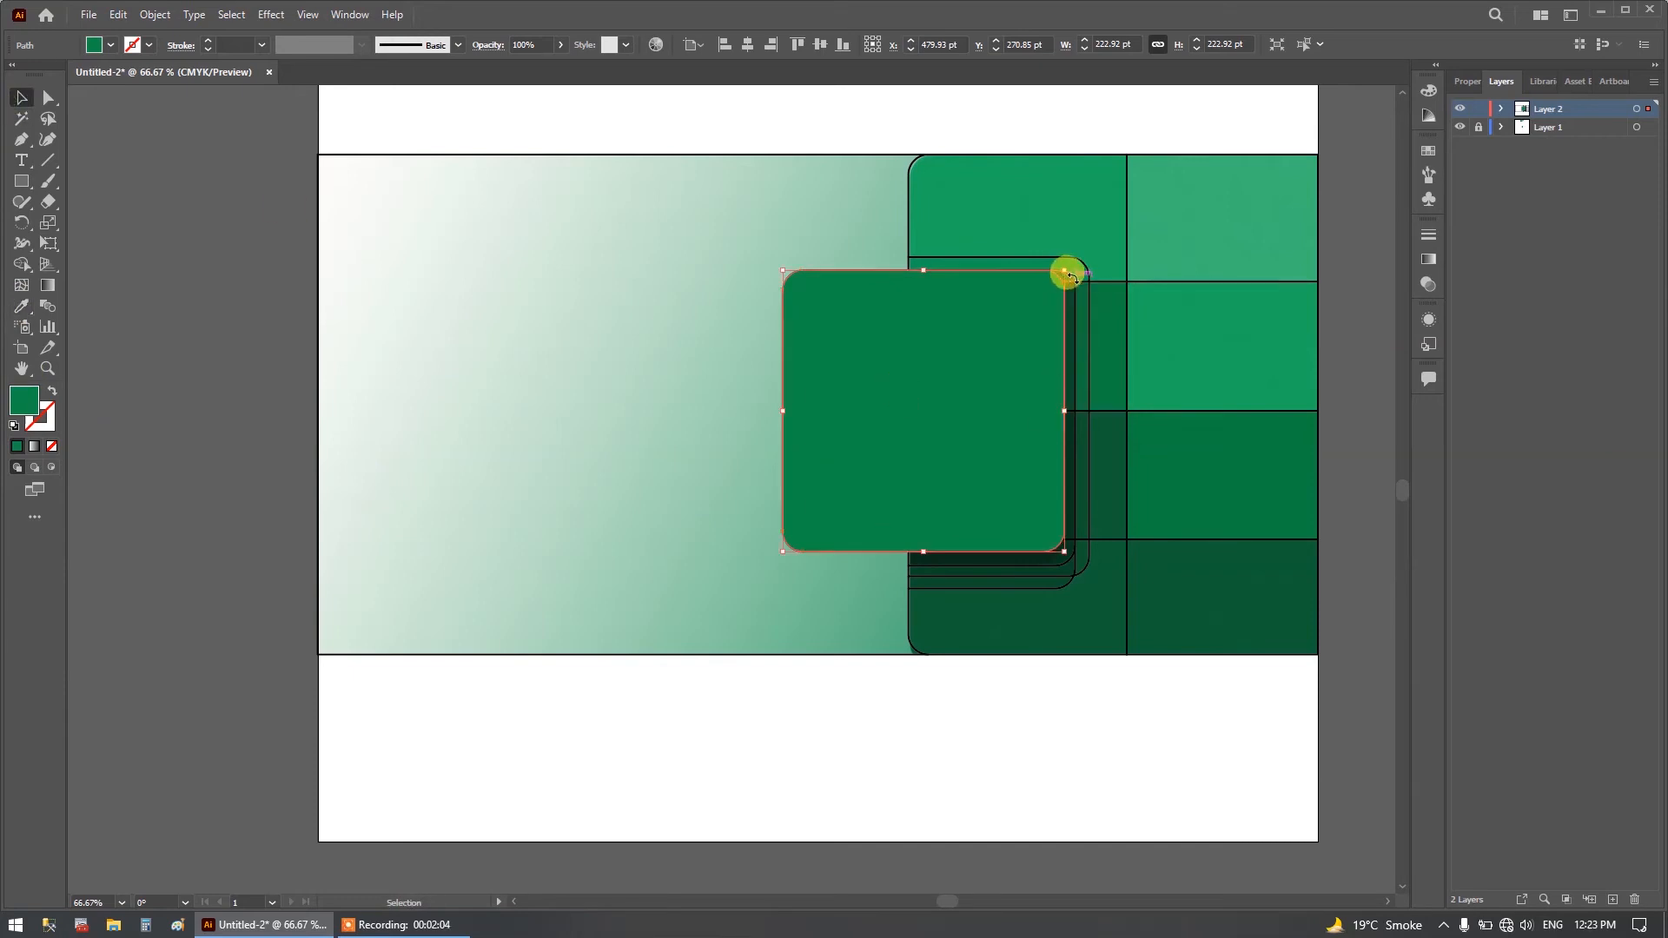
click(1028, 259)
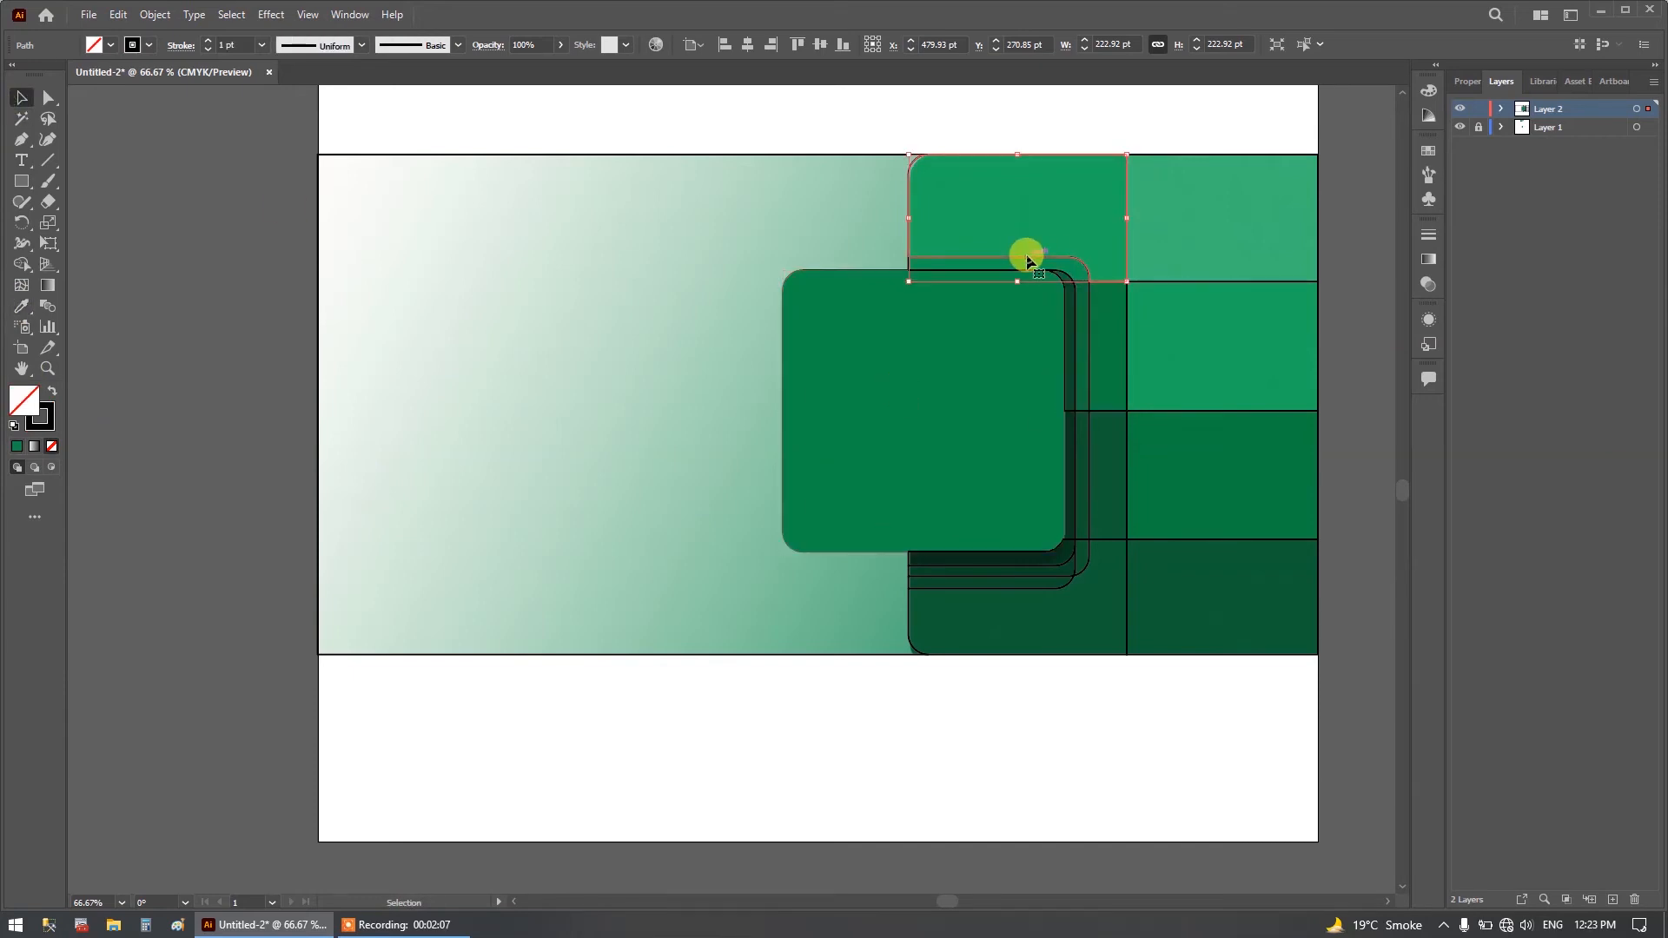
click(947, 264)
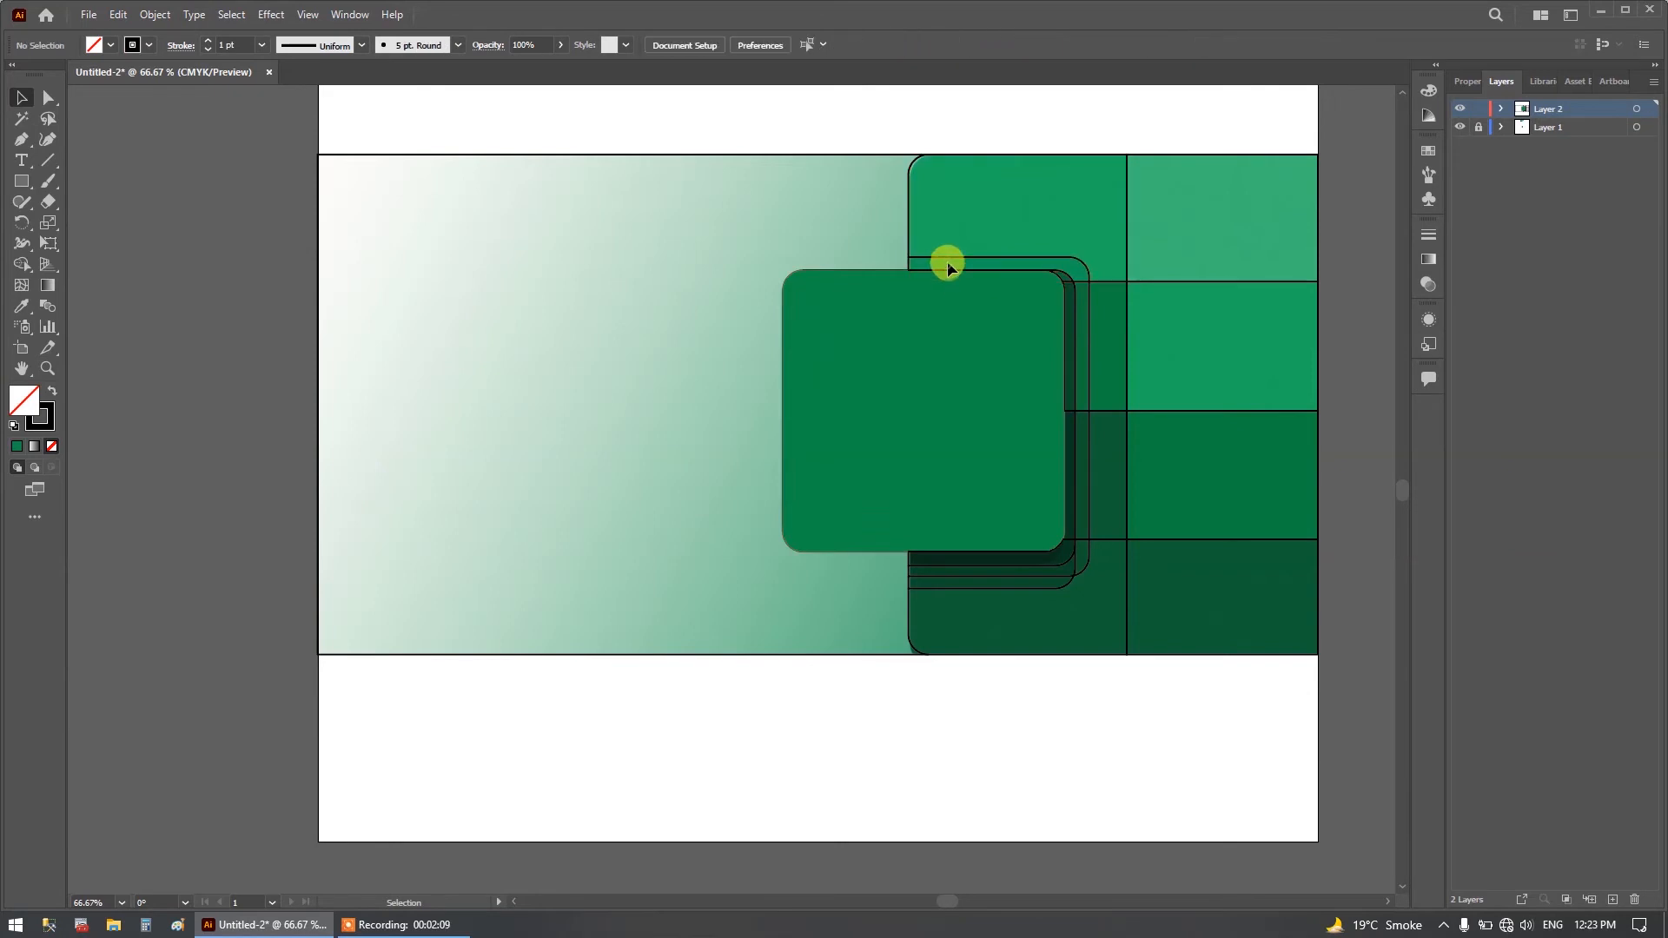
click(909, 261)
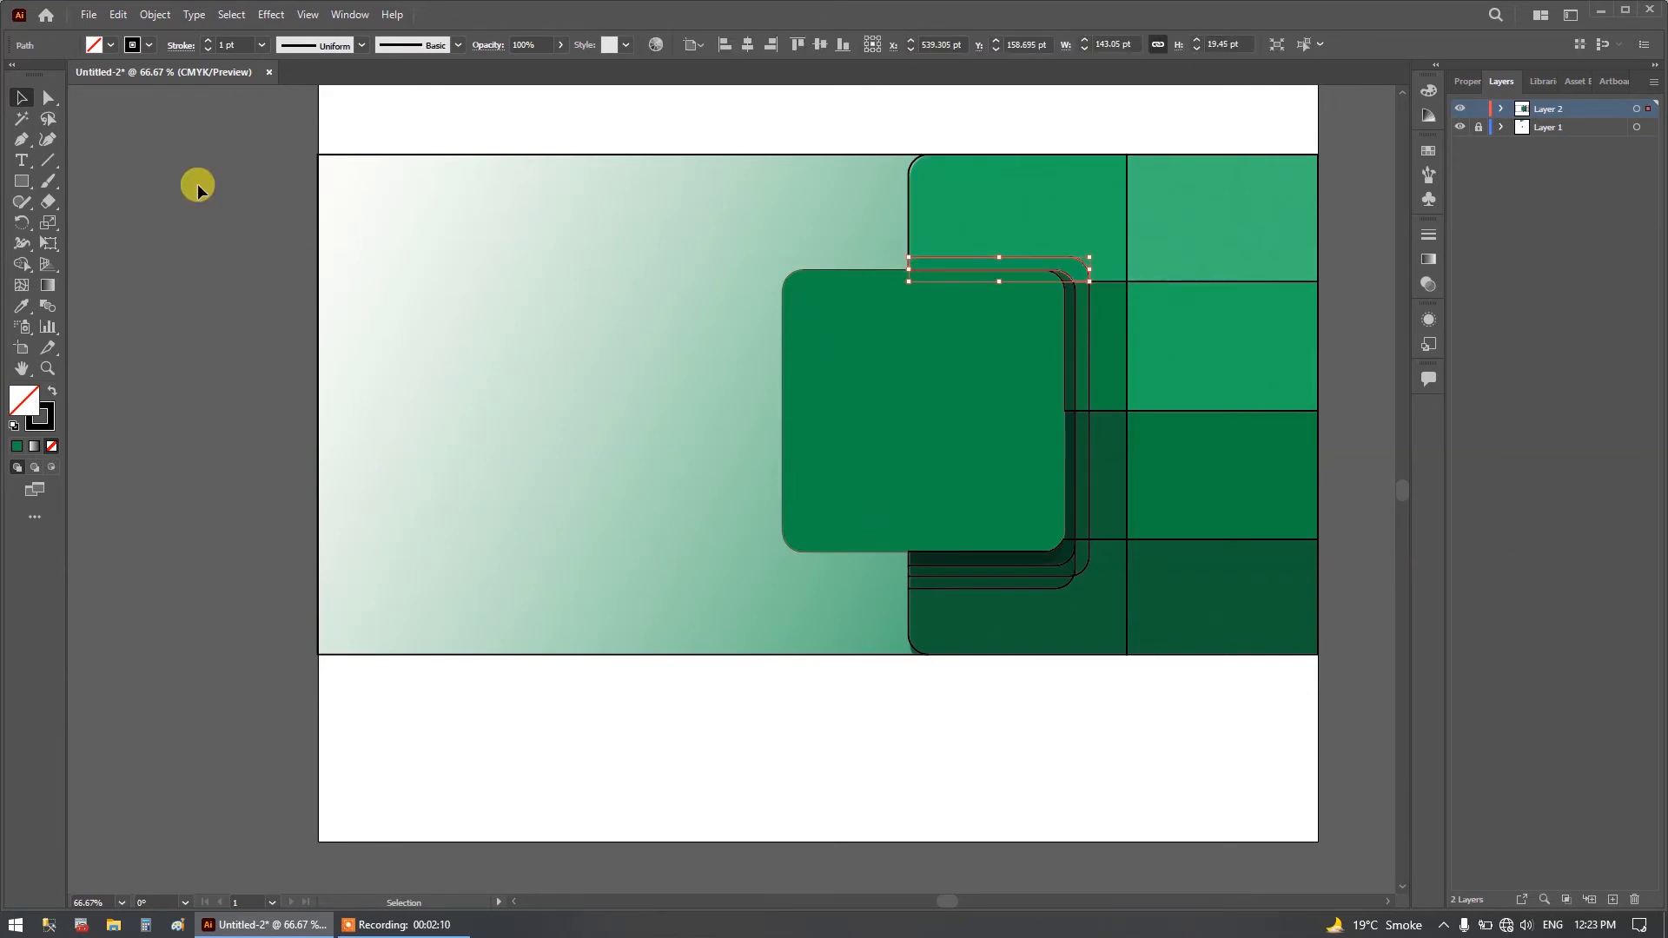
click(22, 306)
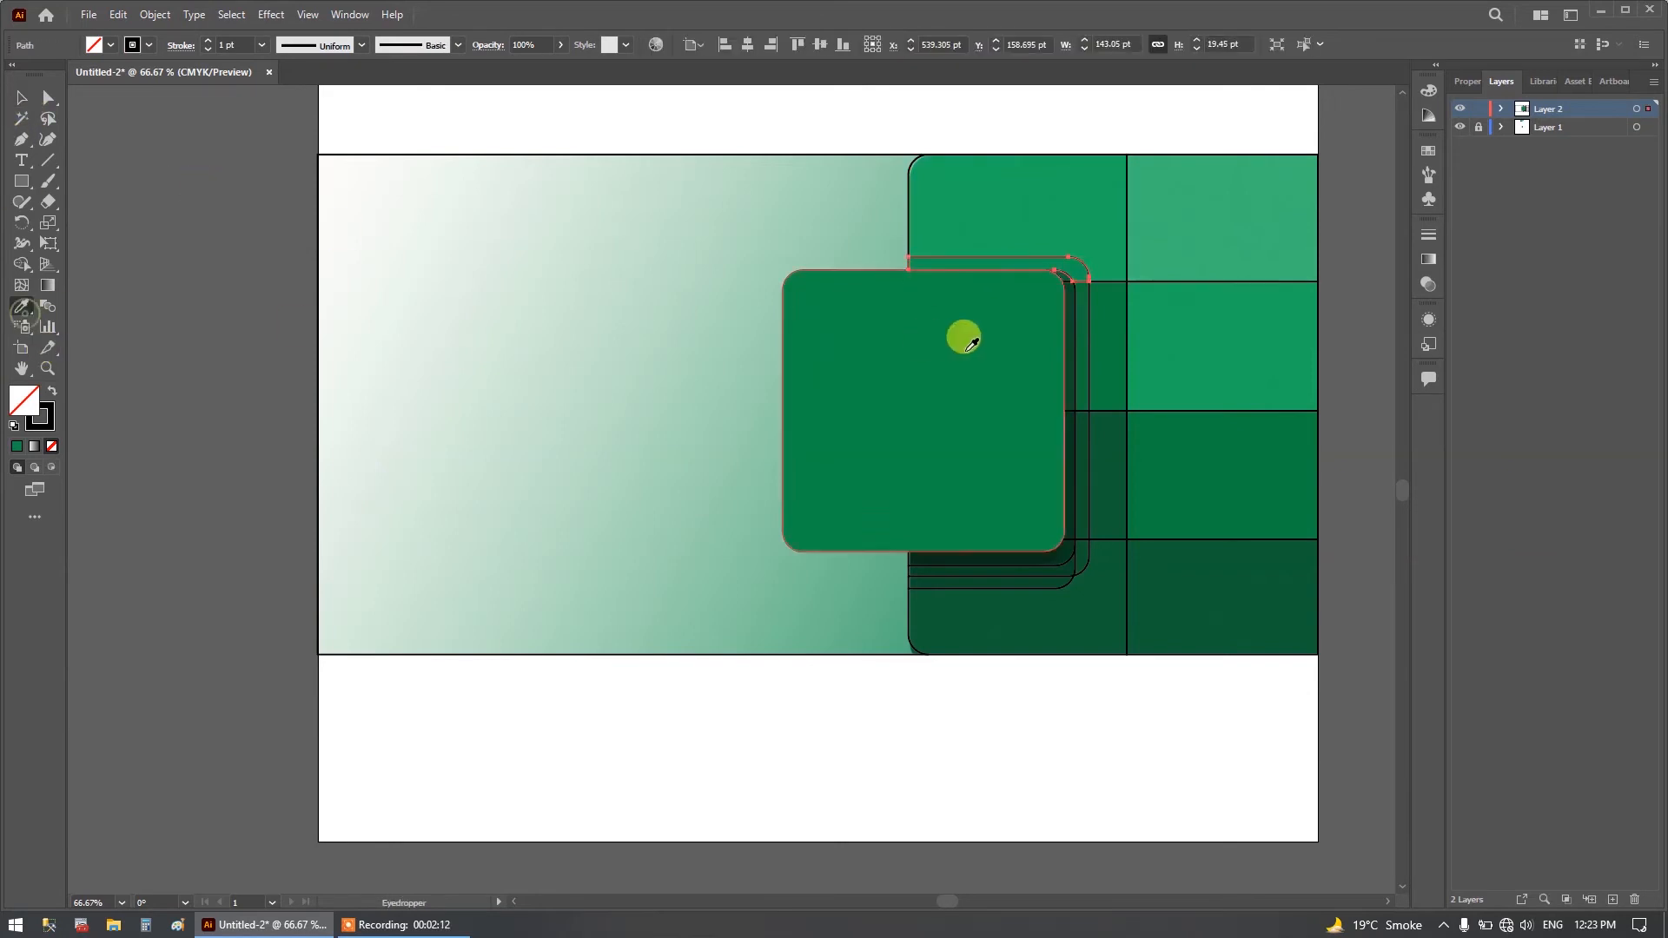
click(1007, 249)
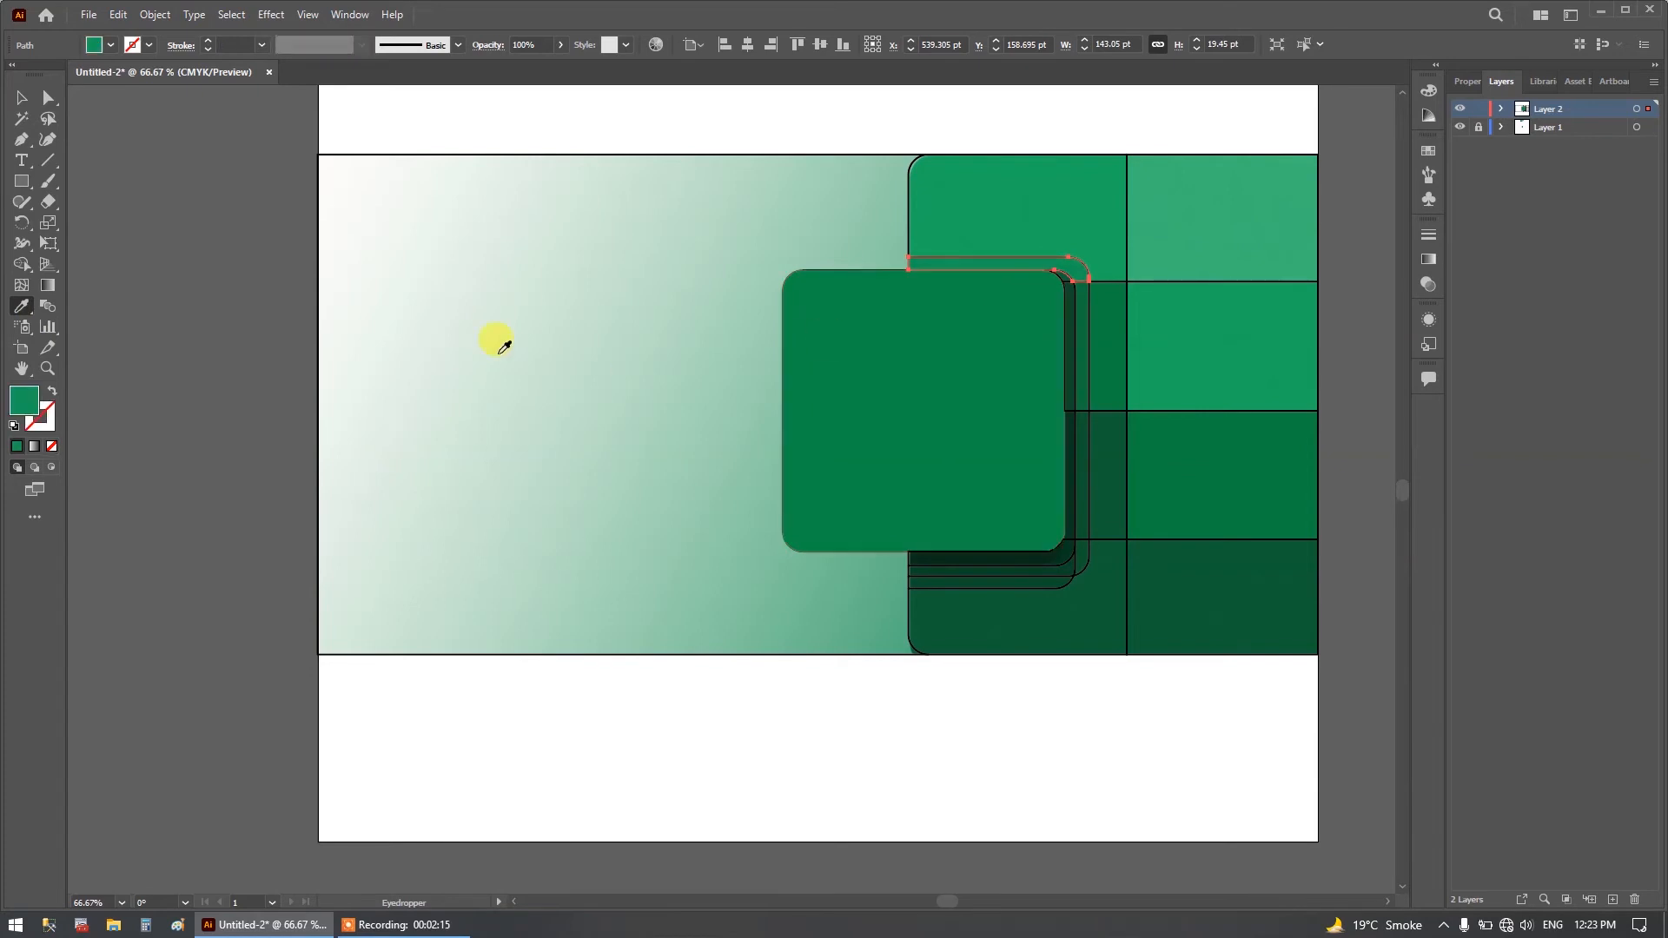
Fill the large top-row panel behind the square with the green sampled from the reference image.
click(22, 98)
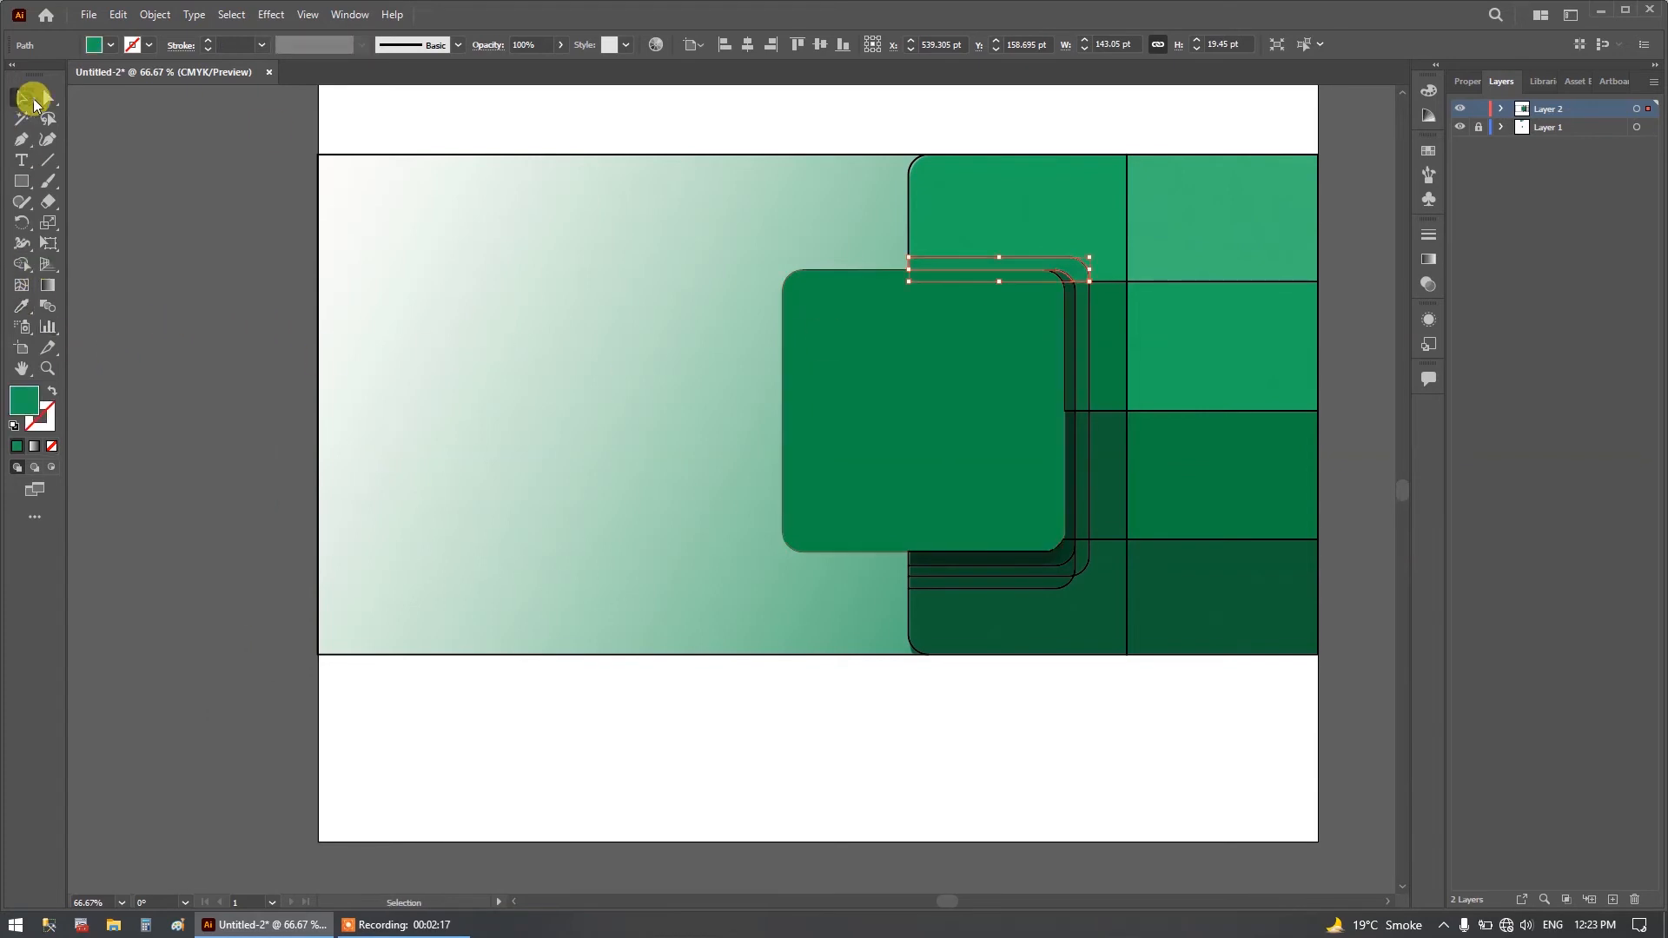
click(909, 207)
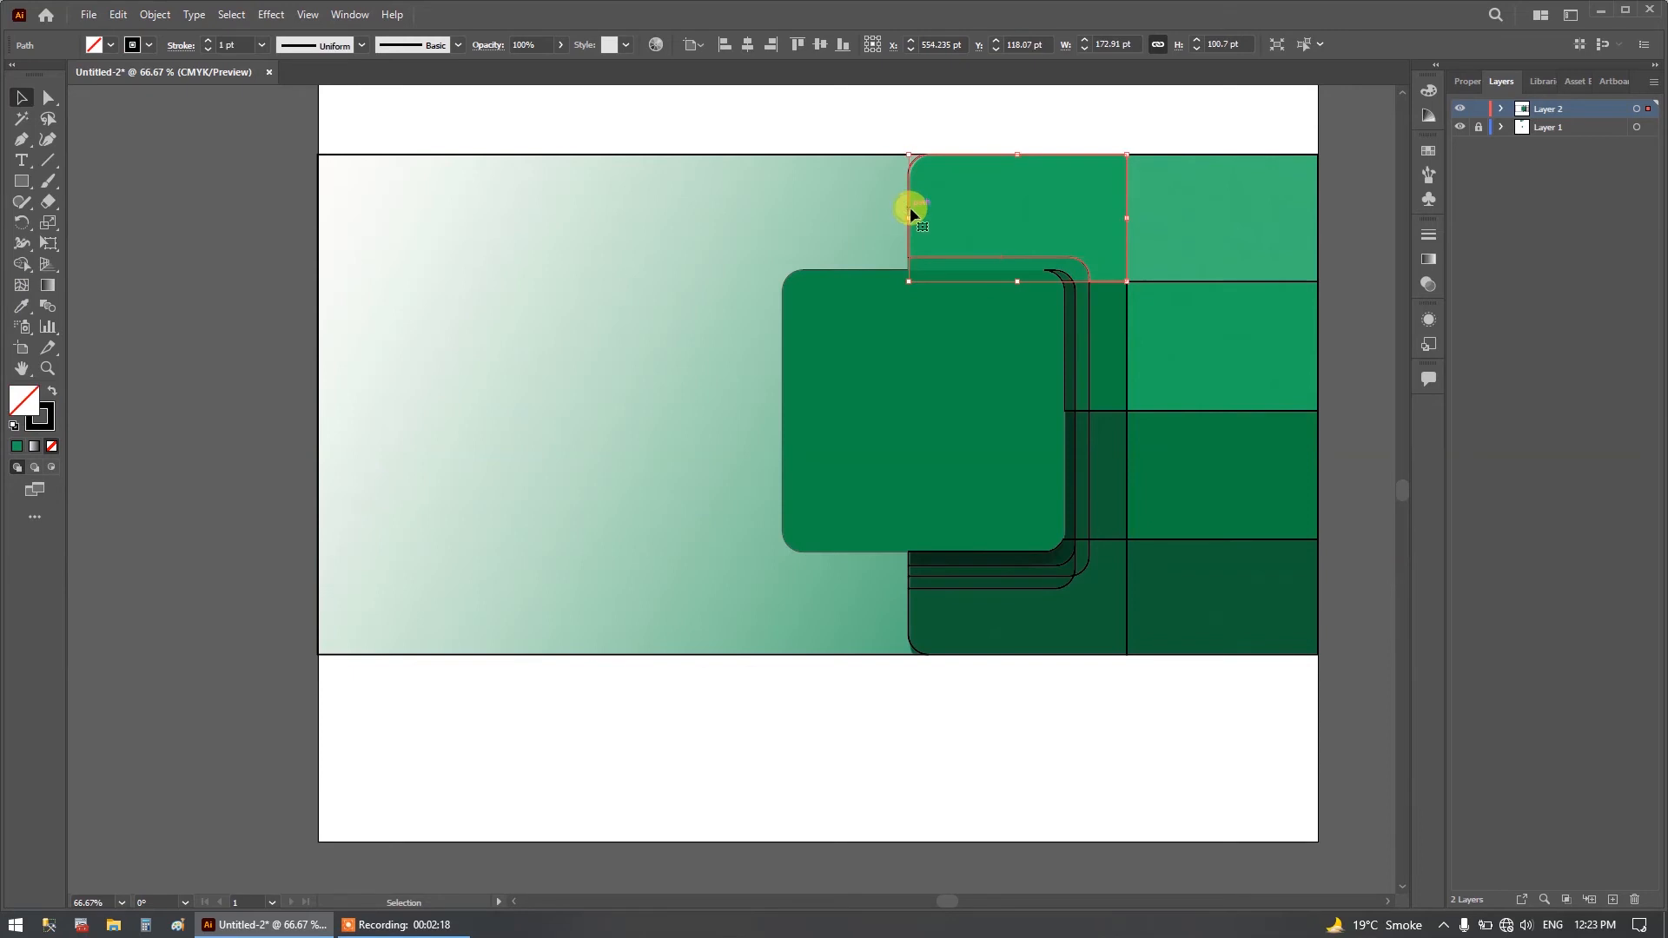
click(22, 306)
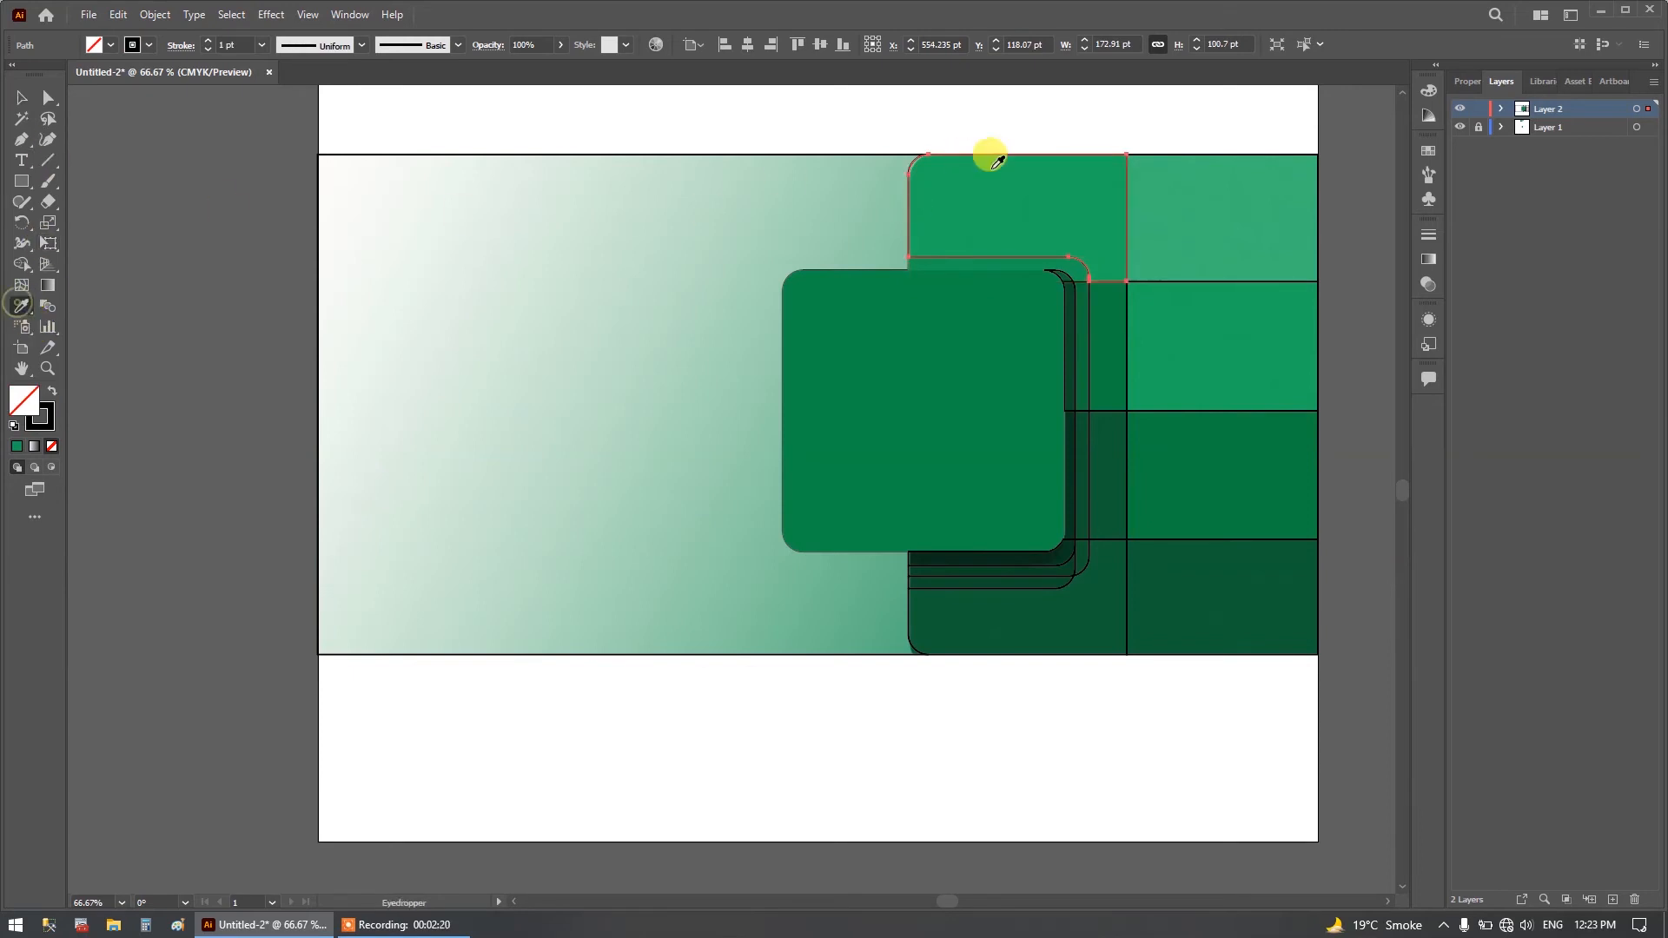
click(1003, 177)
Fill the top cell of the grid's right column with its light green sampled from the reference image.
click(20, 99)
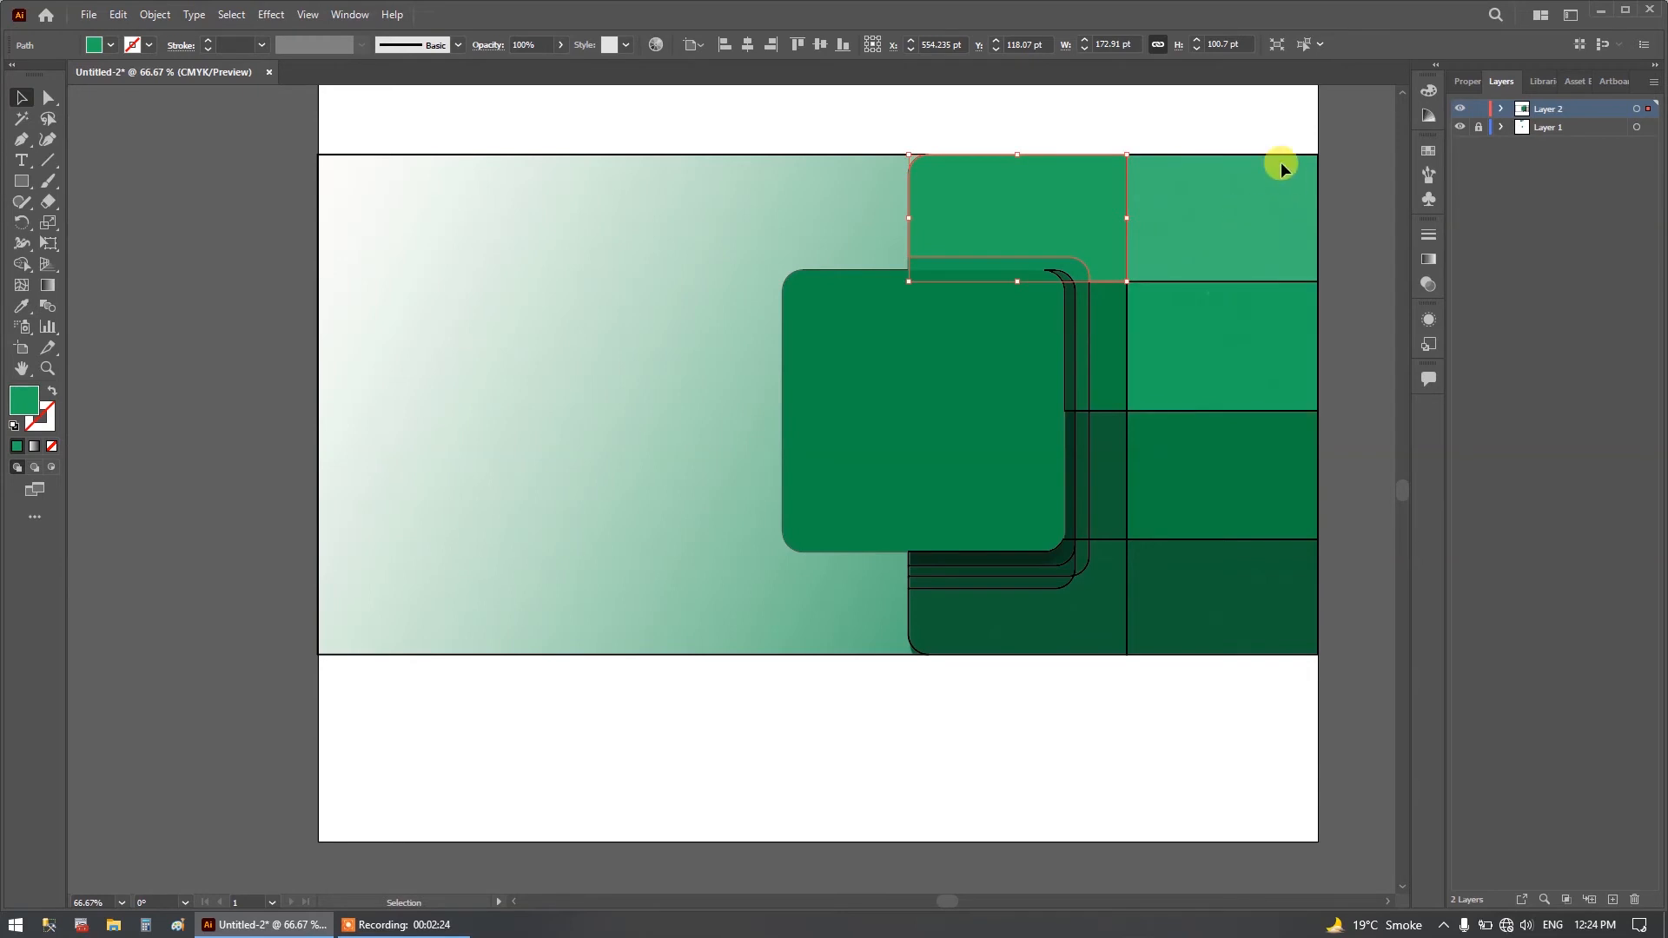
click(1253, 156)
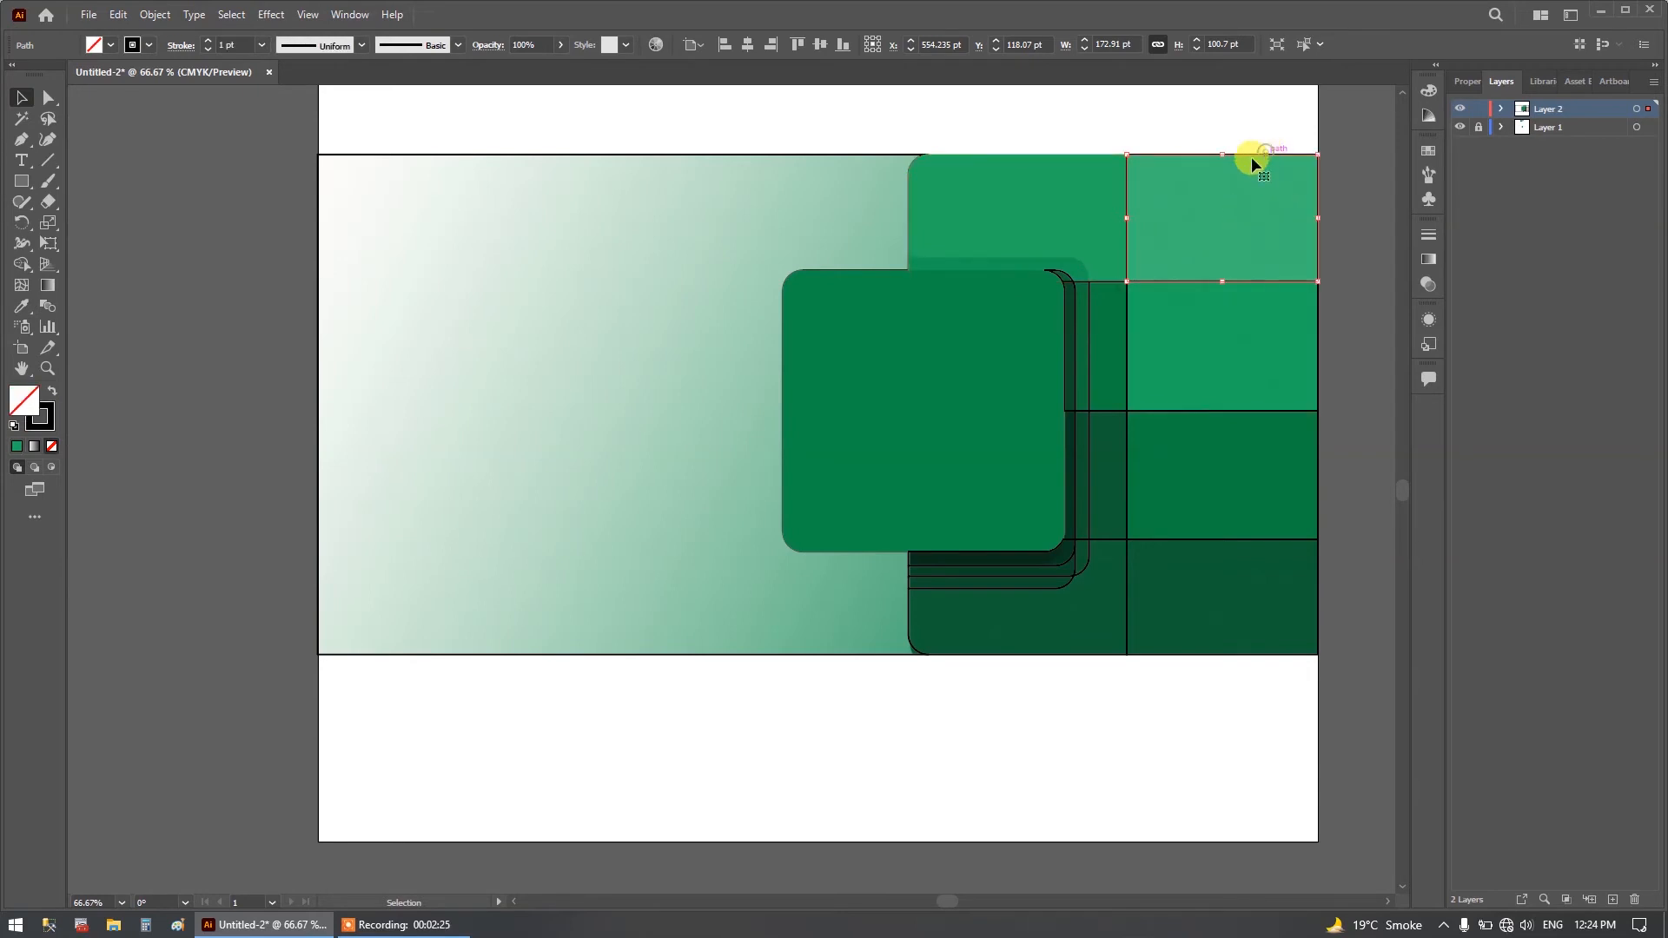
click(21, 305)
click(1208, 213)
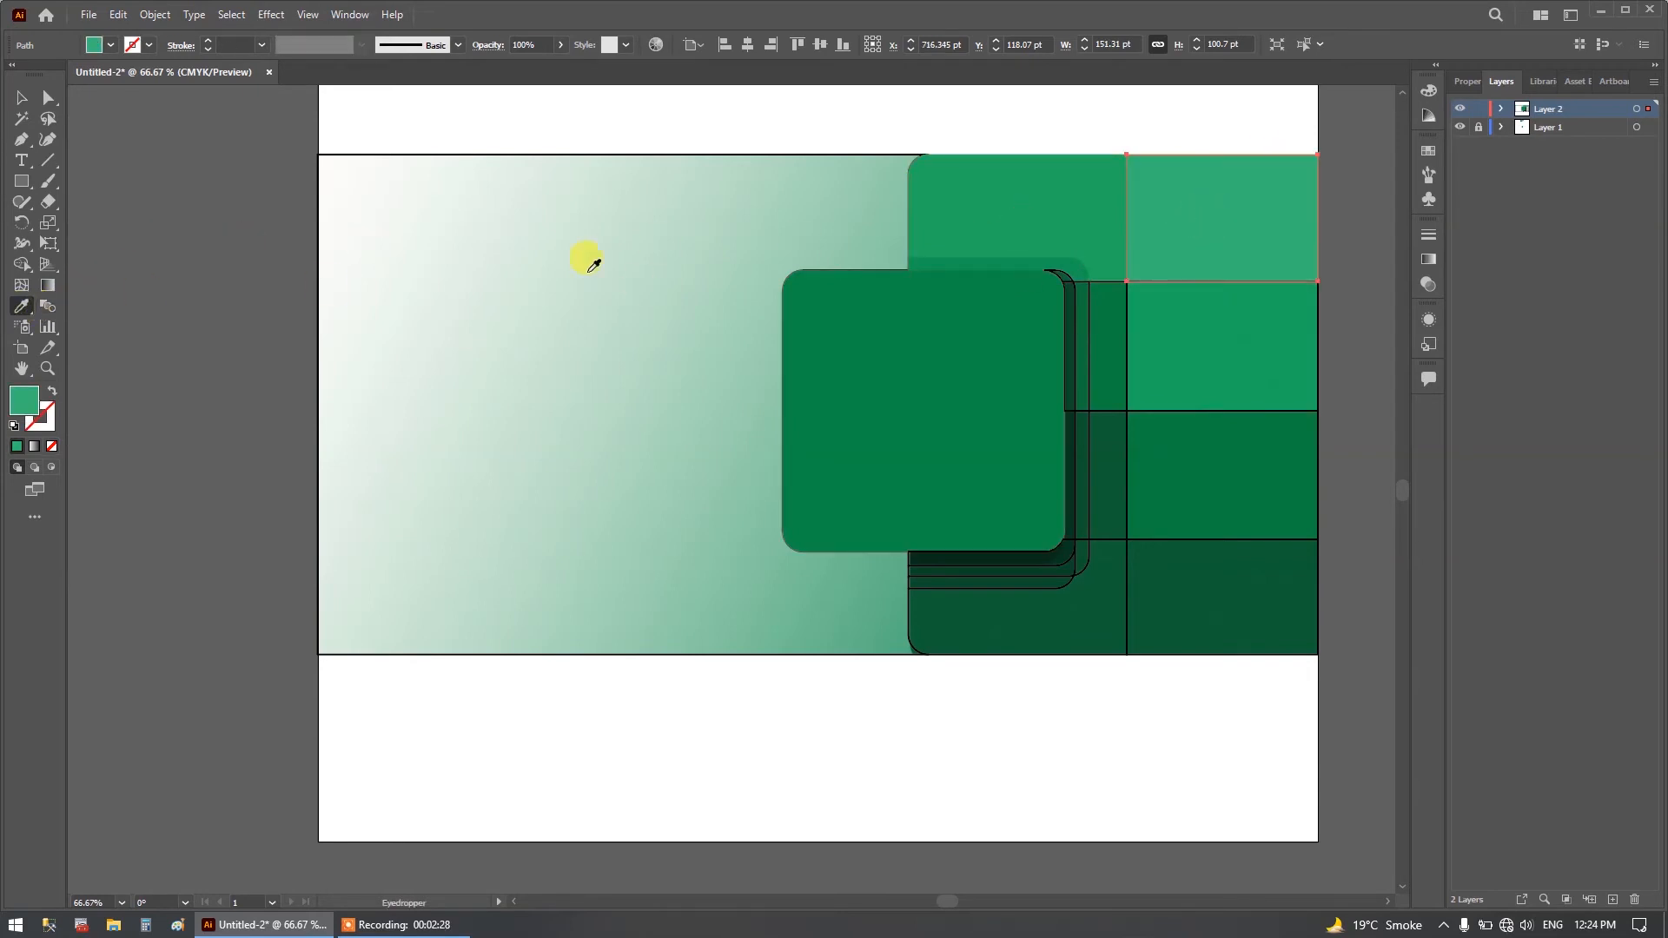
Fill the second and third cells of the grid's right column, each with its own green sampled from the reference image.
click(20, 100)
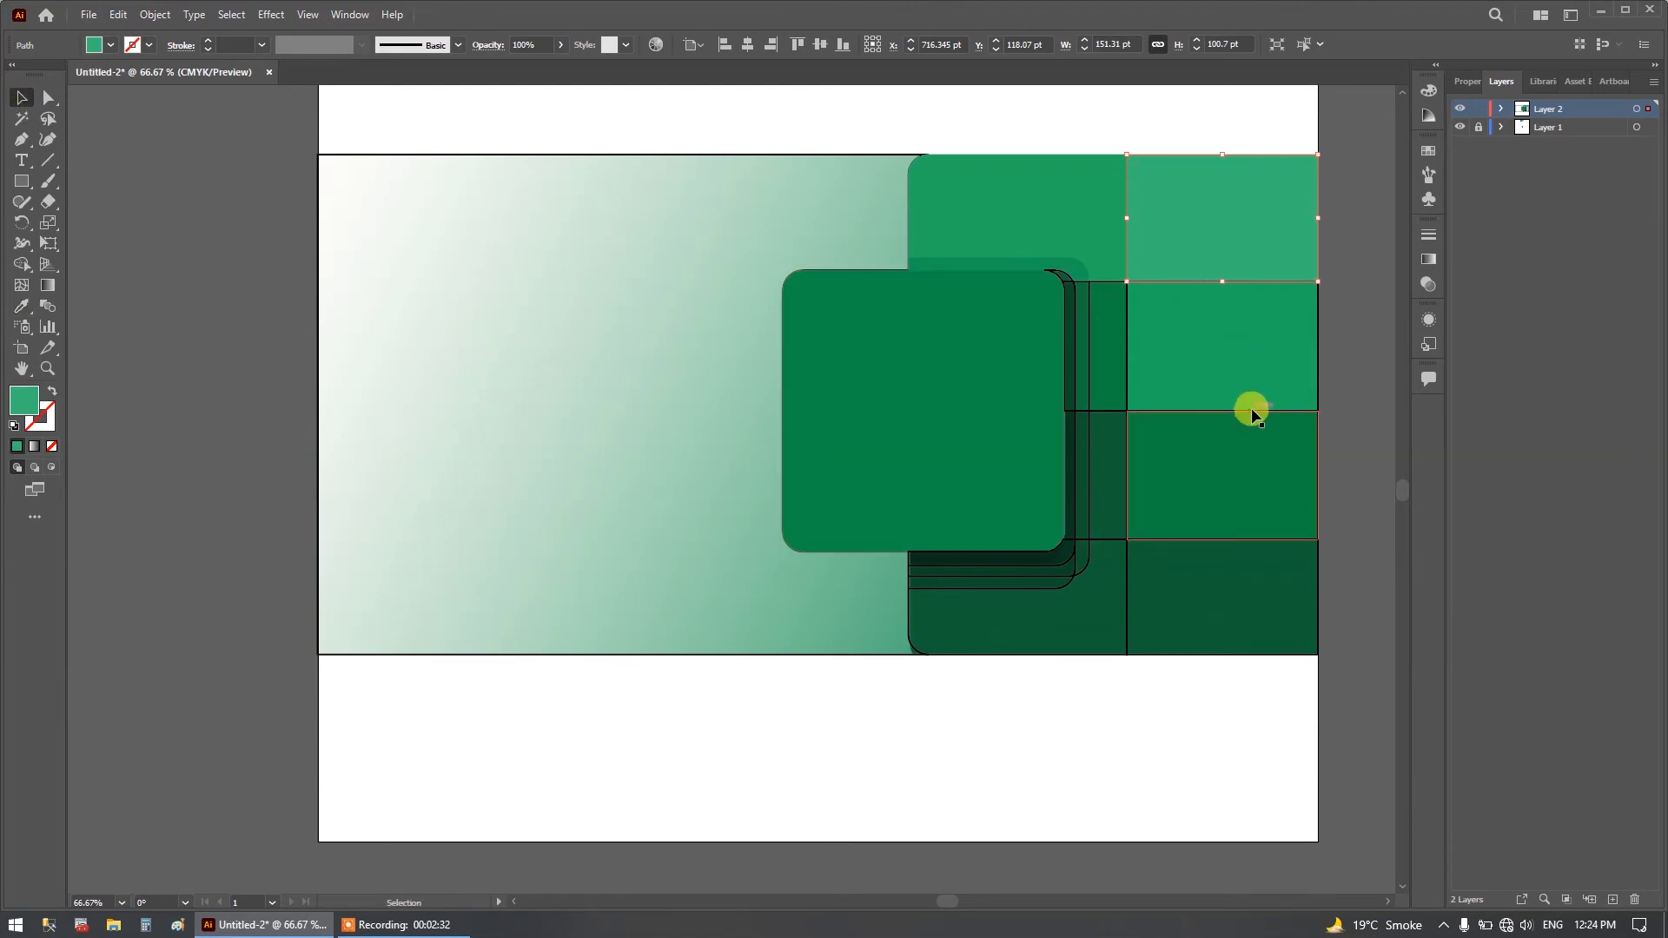
click(1314, 369)
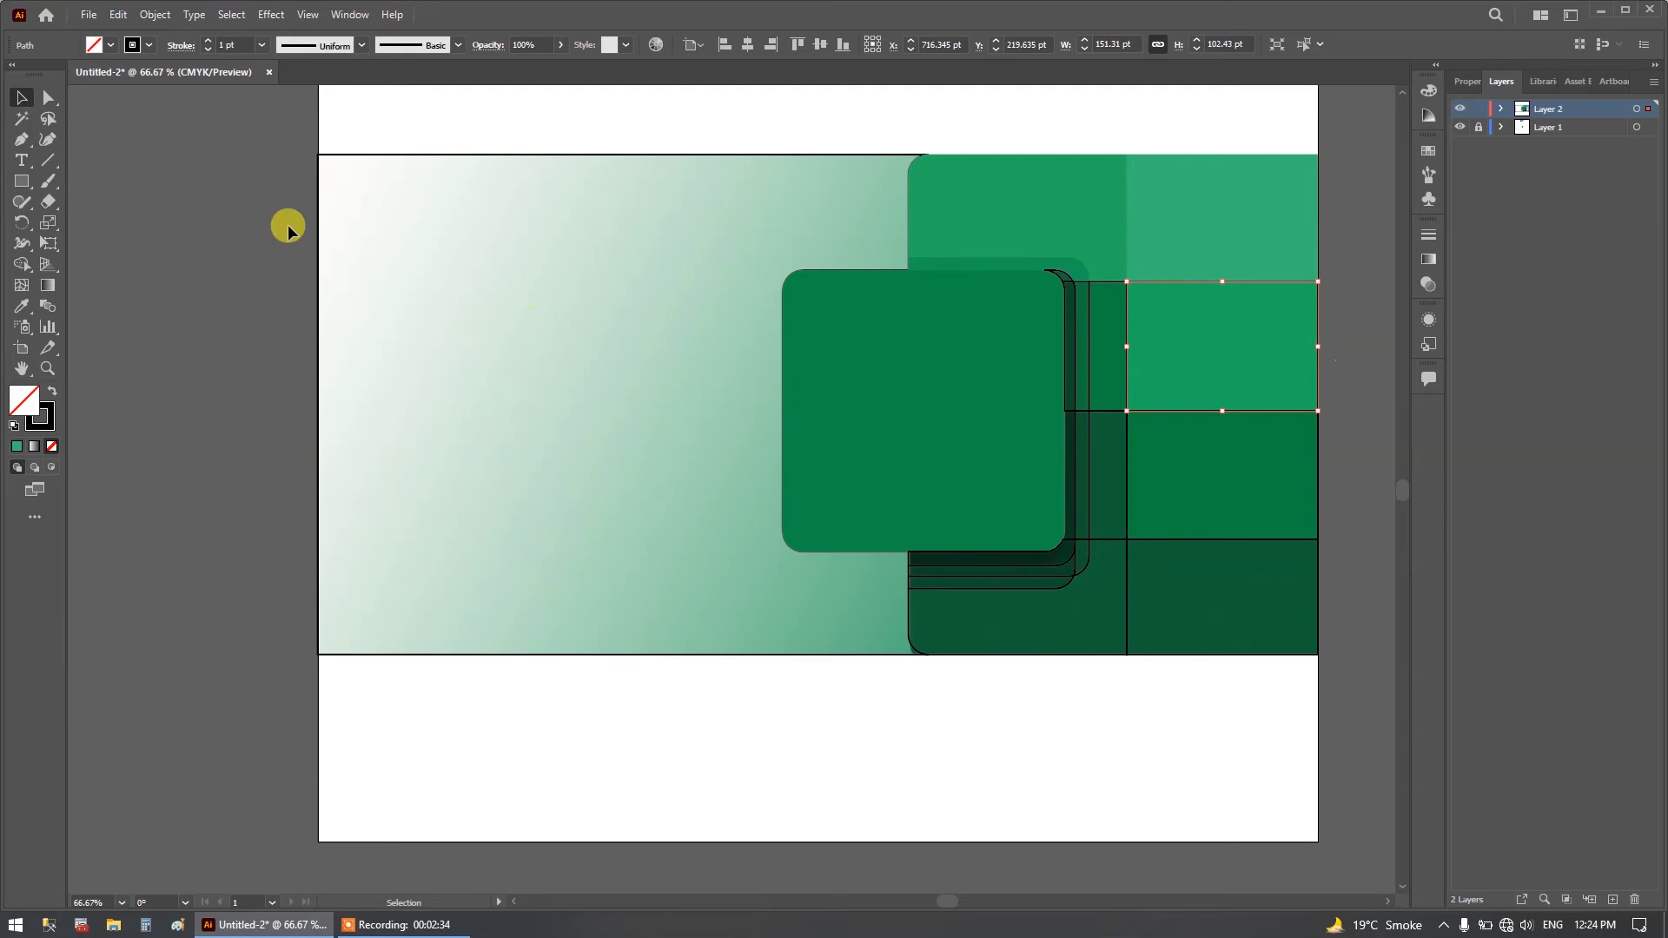
click(22, 308)
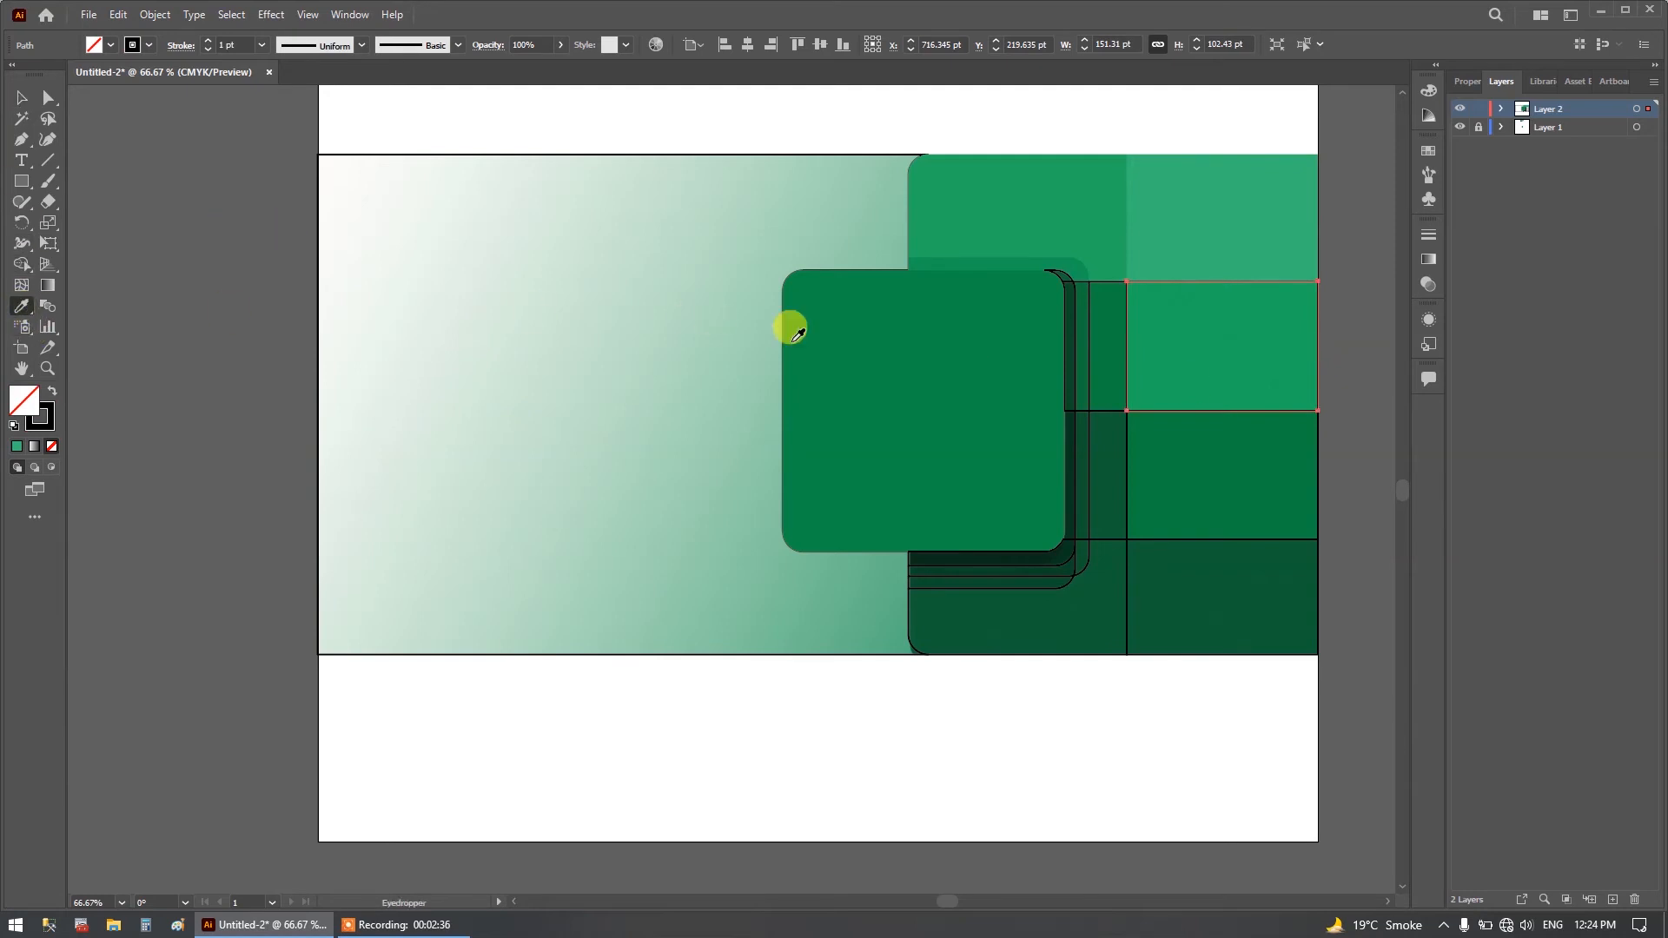
click(1210, 372)
click(21, 98)
click(1322, 488)
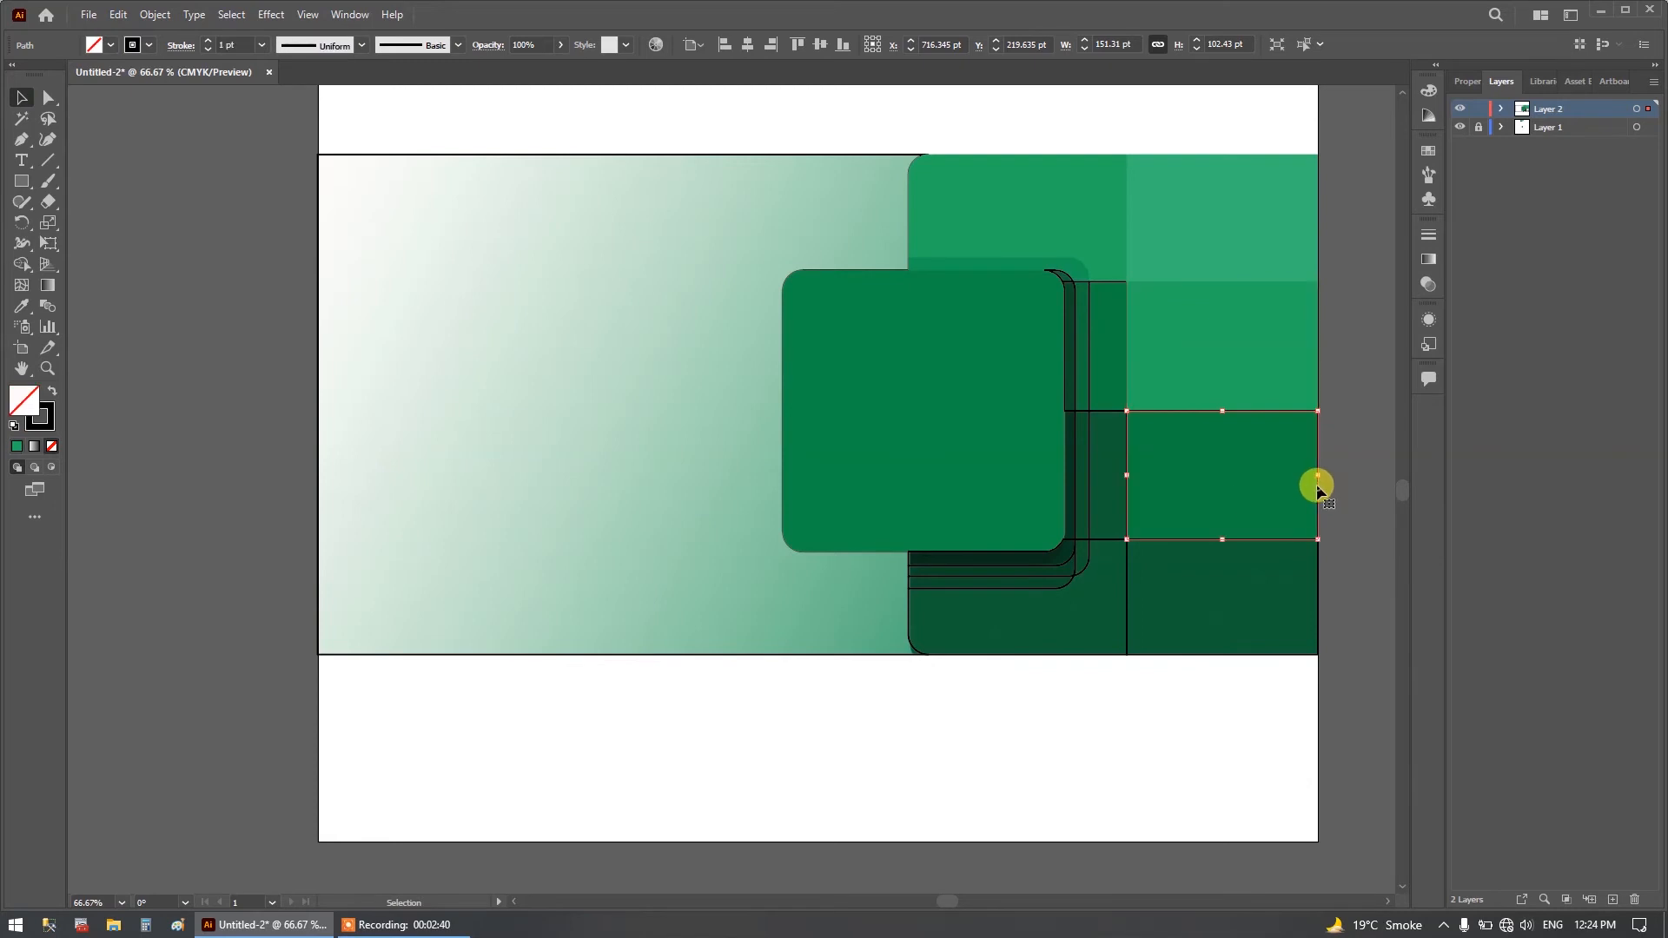
click(22, 306)
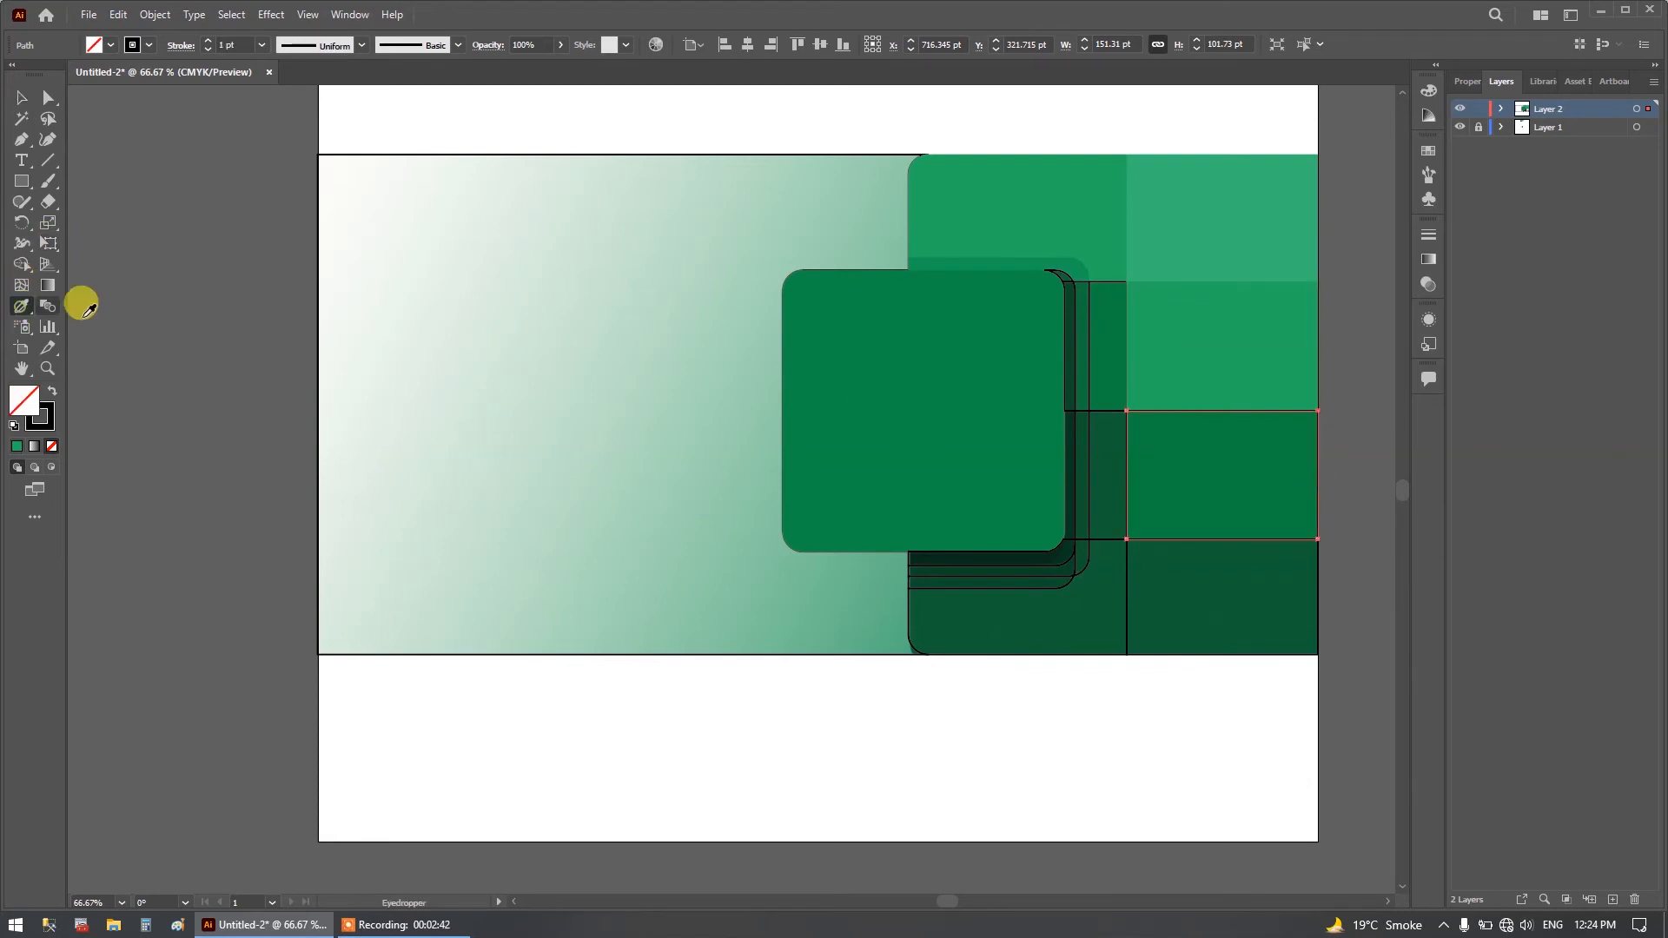
click(1156, 461)
Fill the bottom row's right cell and the large panel below the square with the dark green sampled from the reference image.
click(22, 97)
click(1318, 618)
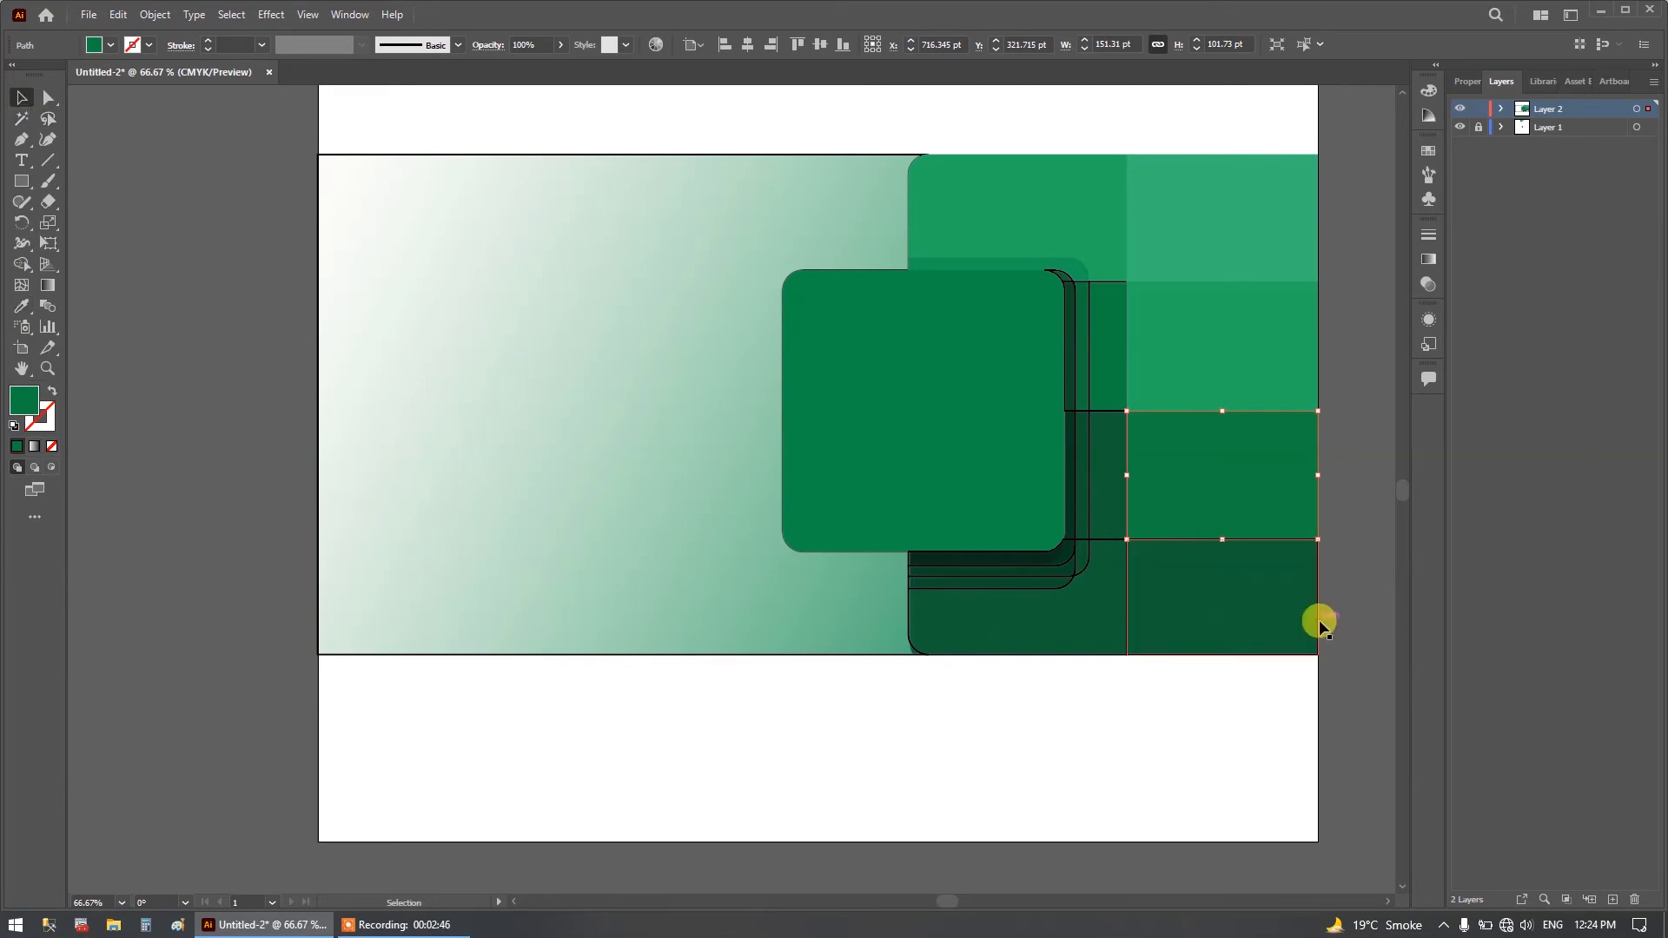
click(22, 306)
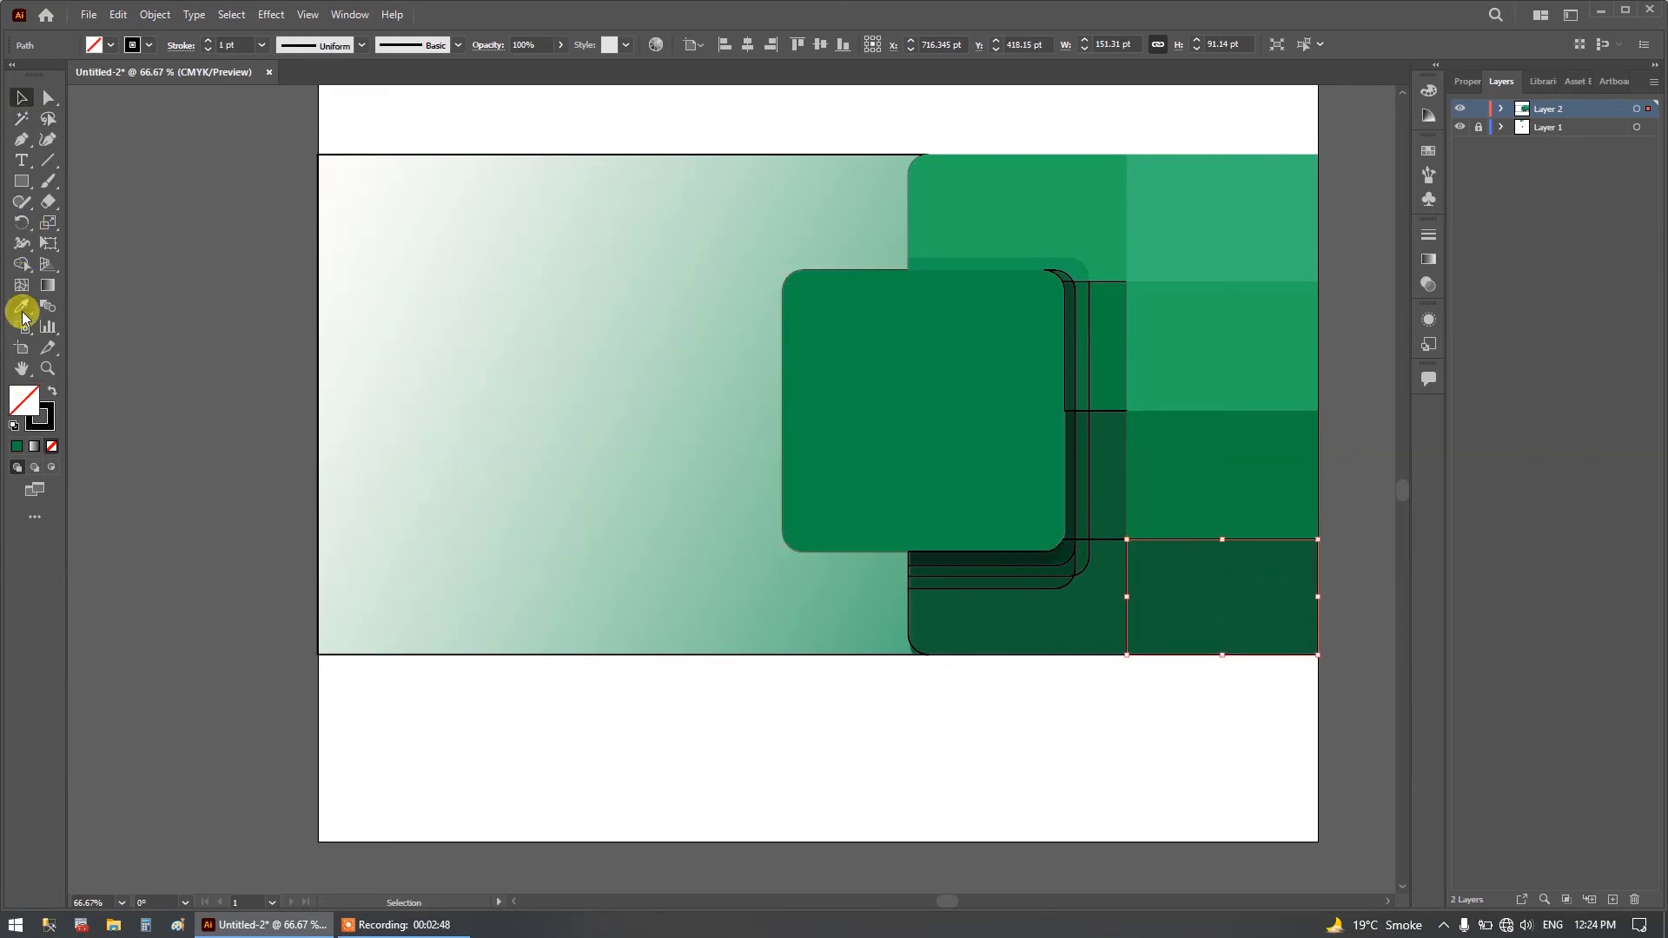
click(1216, 594)
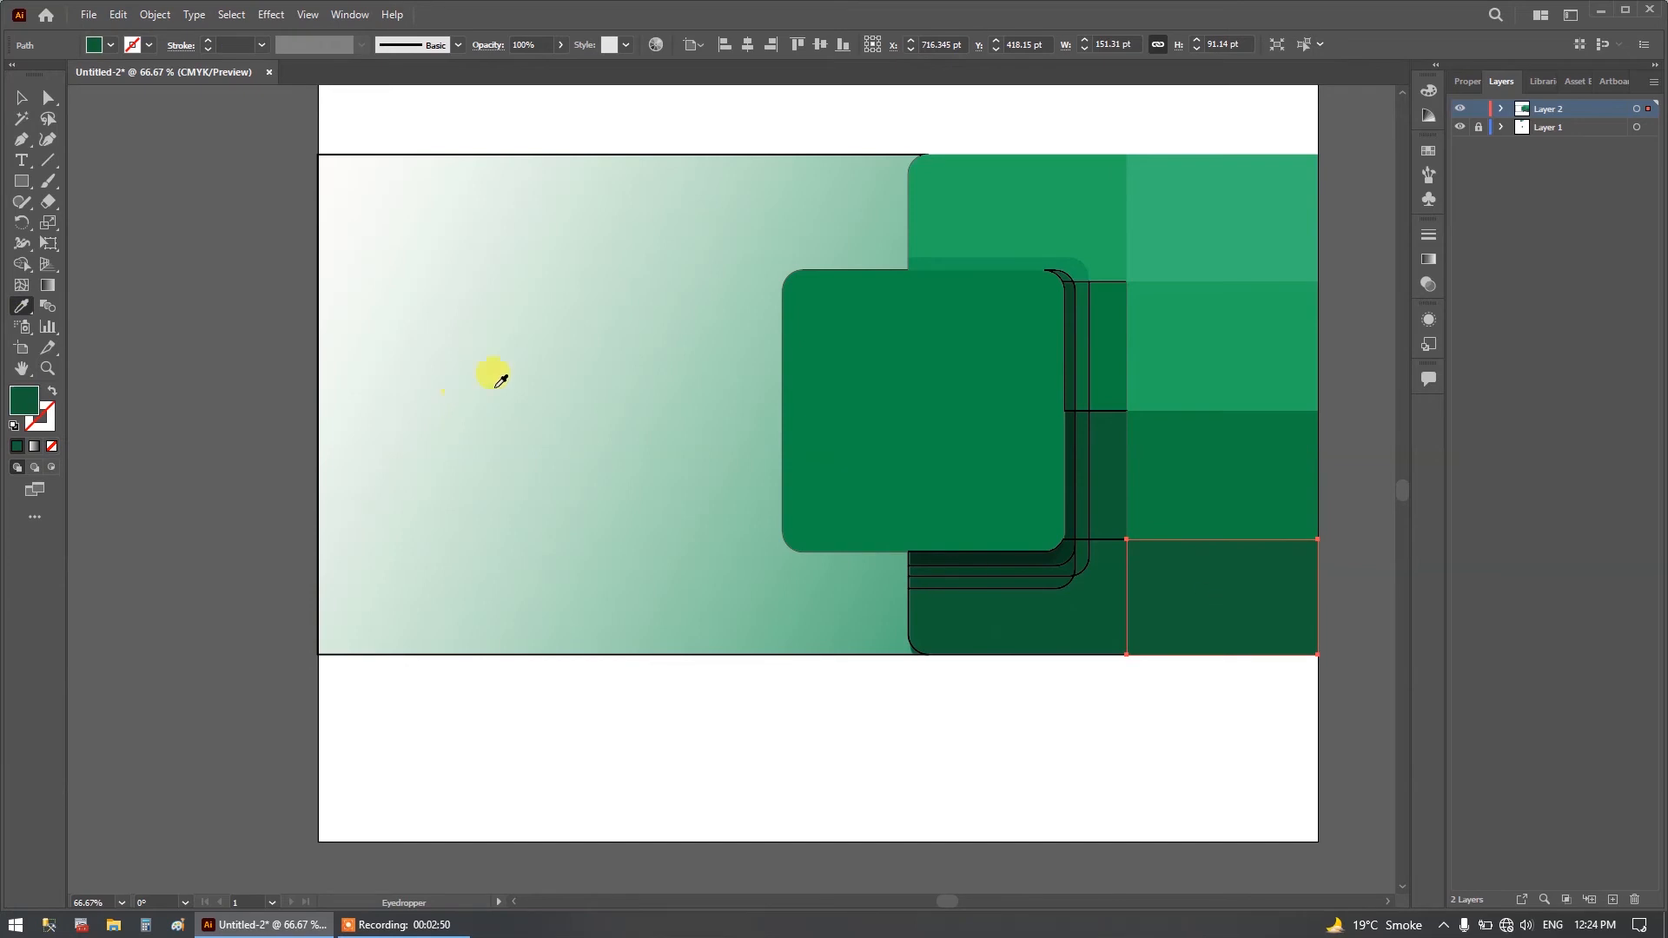
click(22, 98)
click(941, 652)
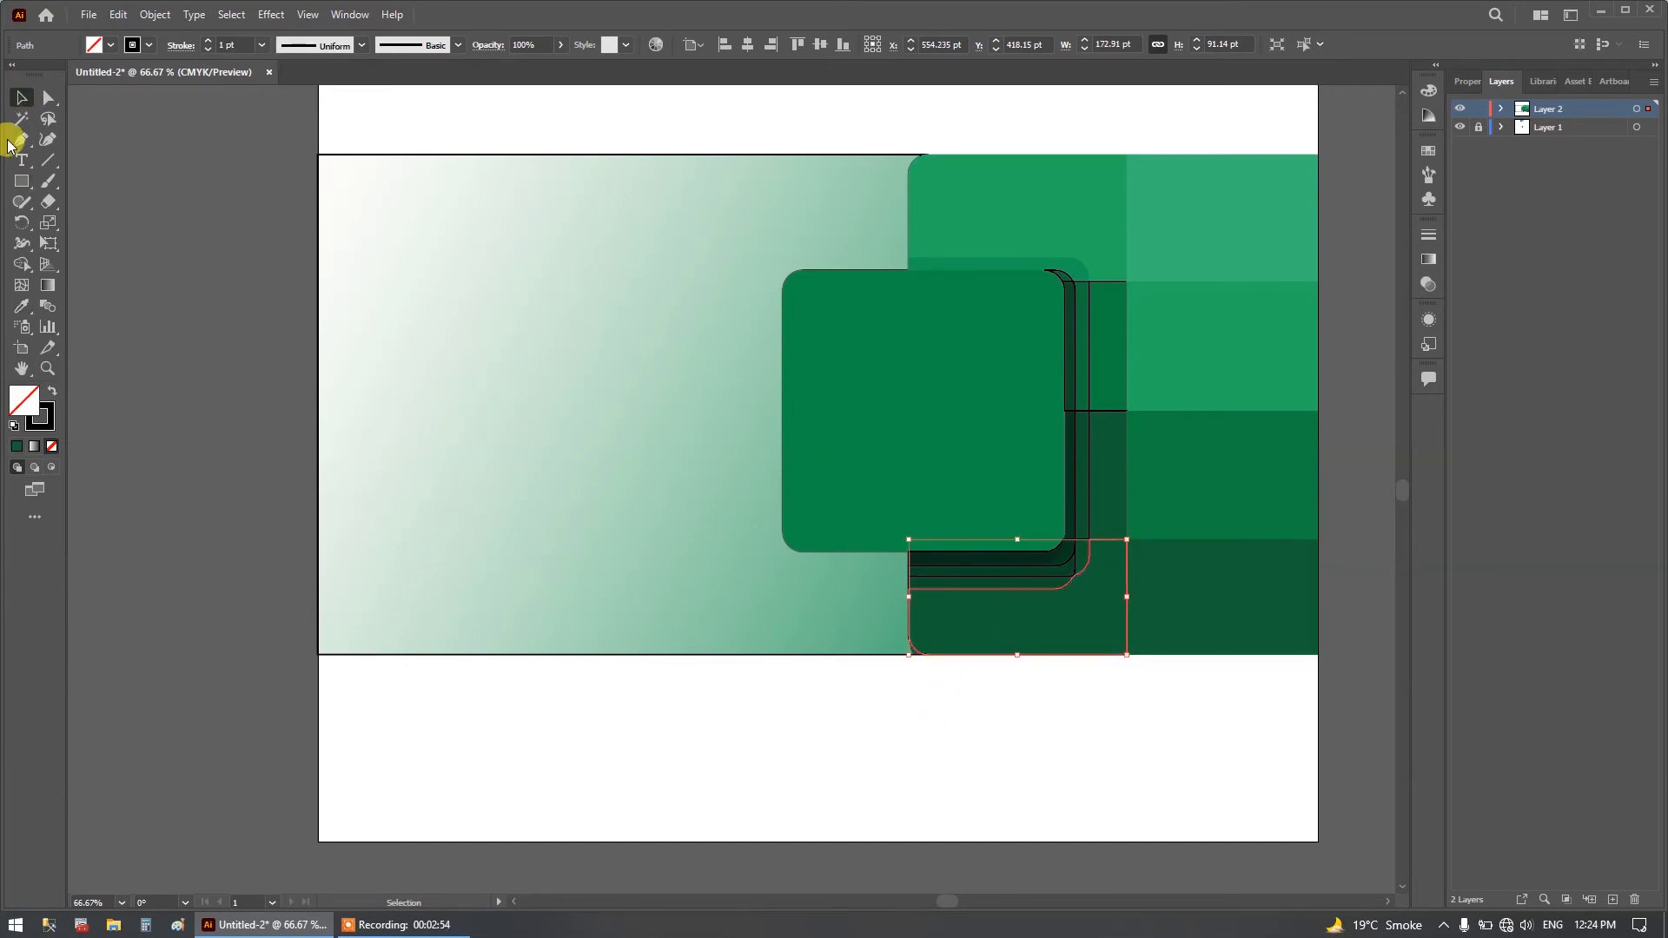
click(22, 306)
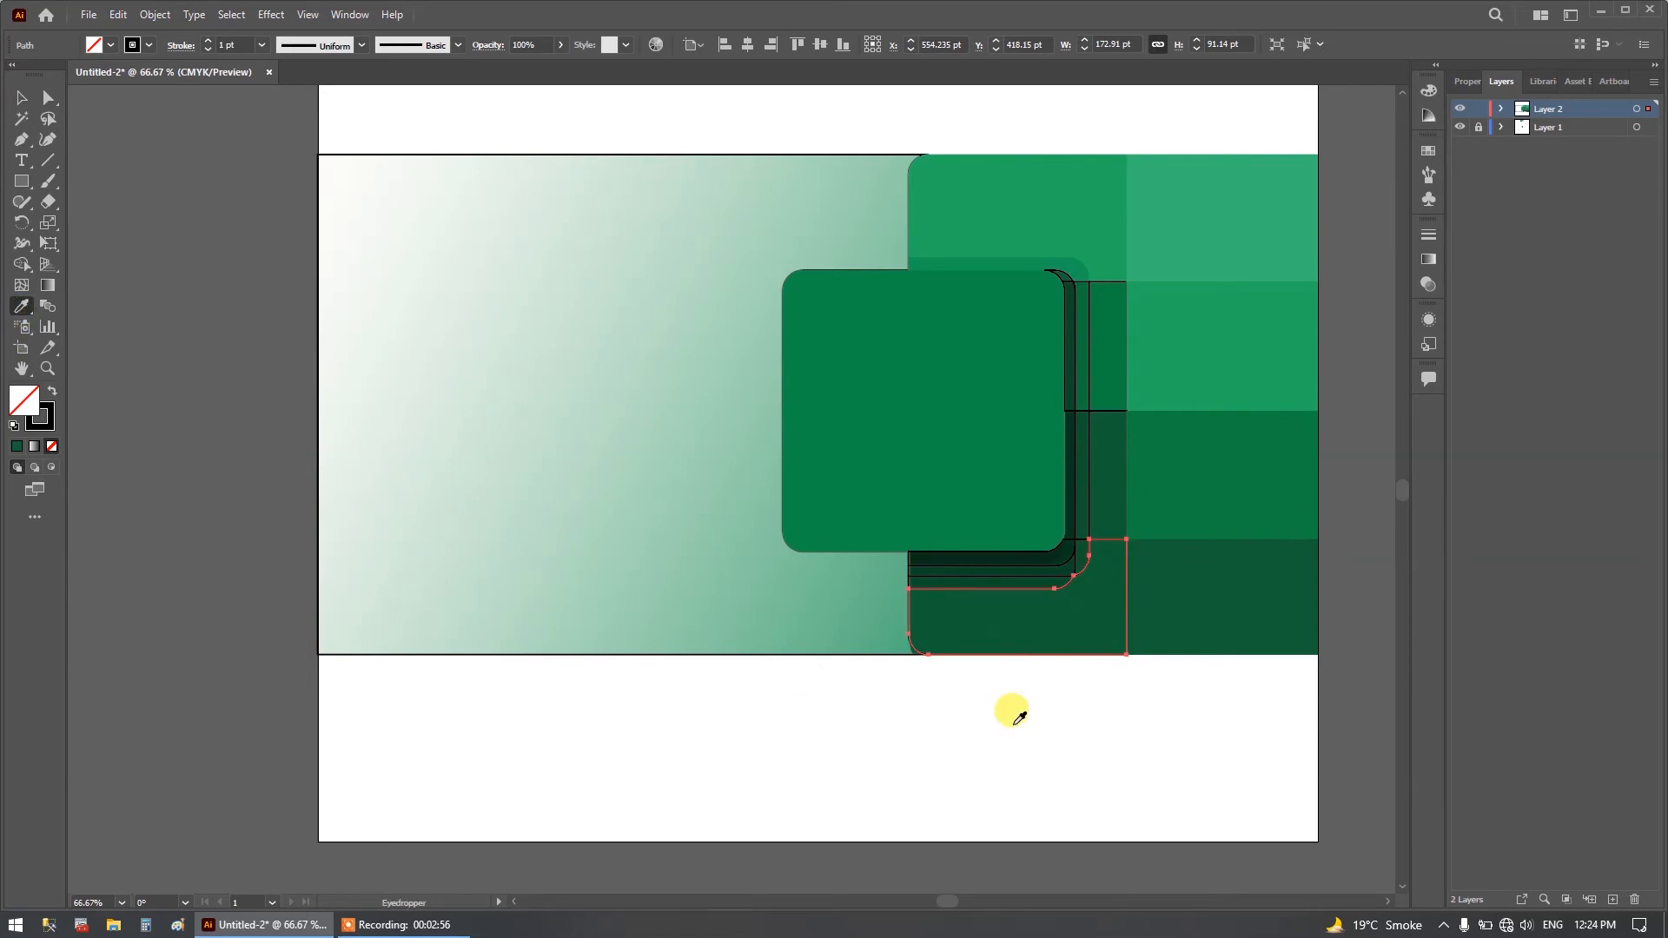
click(1053, 619)
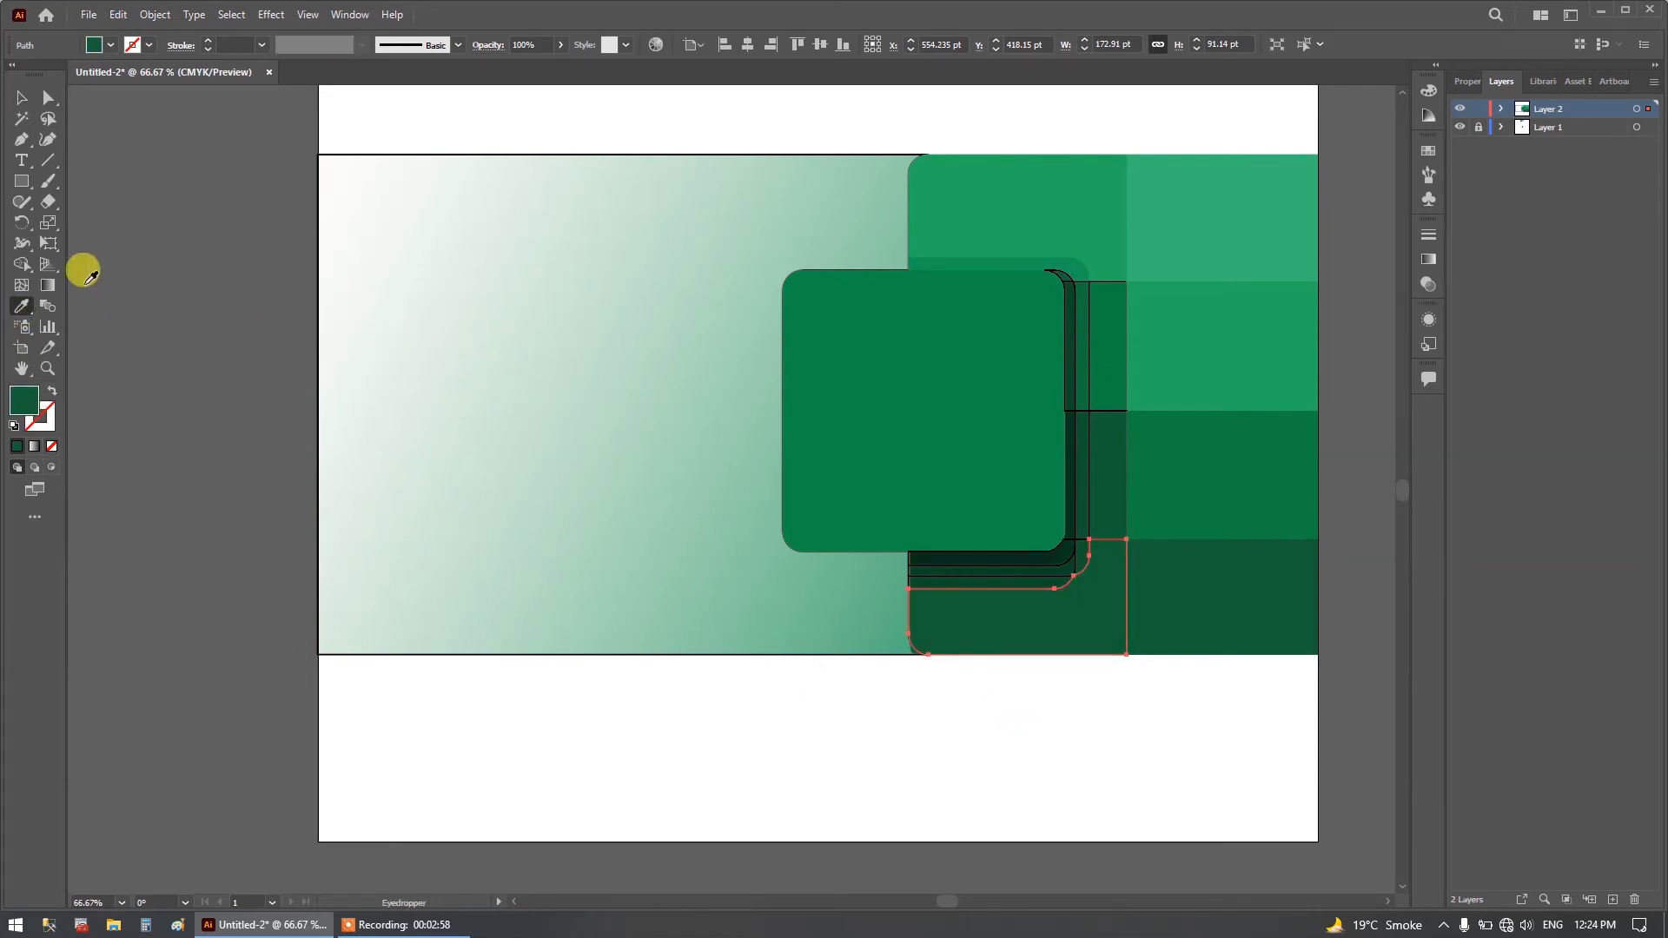
Fill the two narrow cells between the square's shadow and the right column, third row then second row, with their greens sampled from the reference.
click(20, 101)
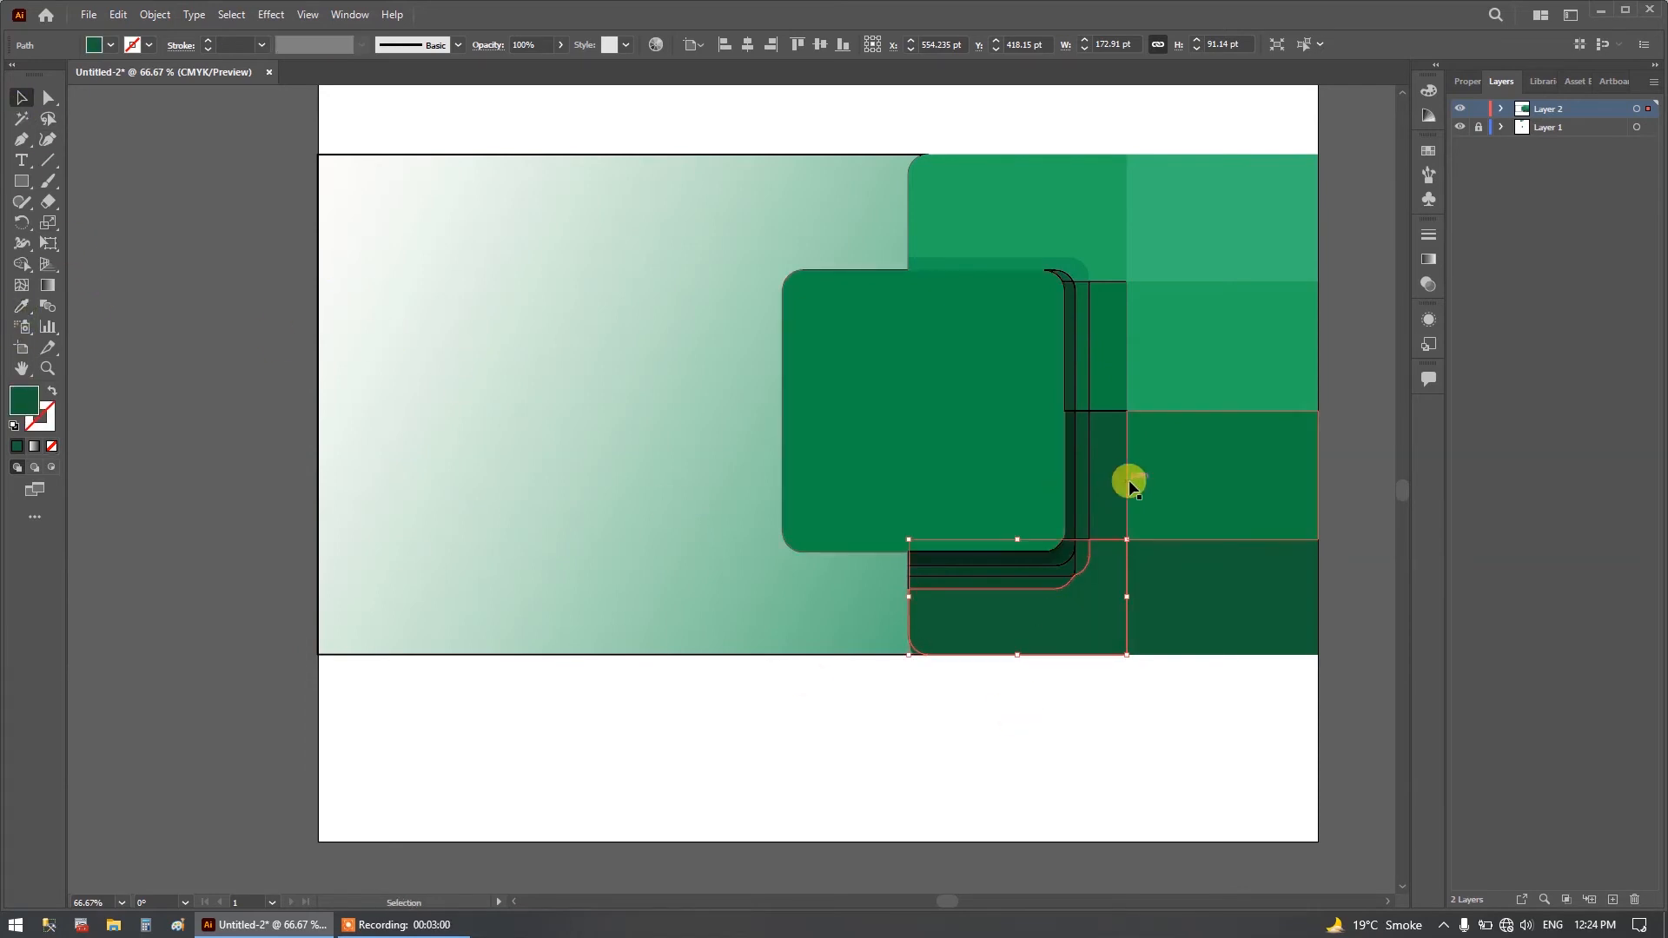
click(1093, 482)
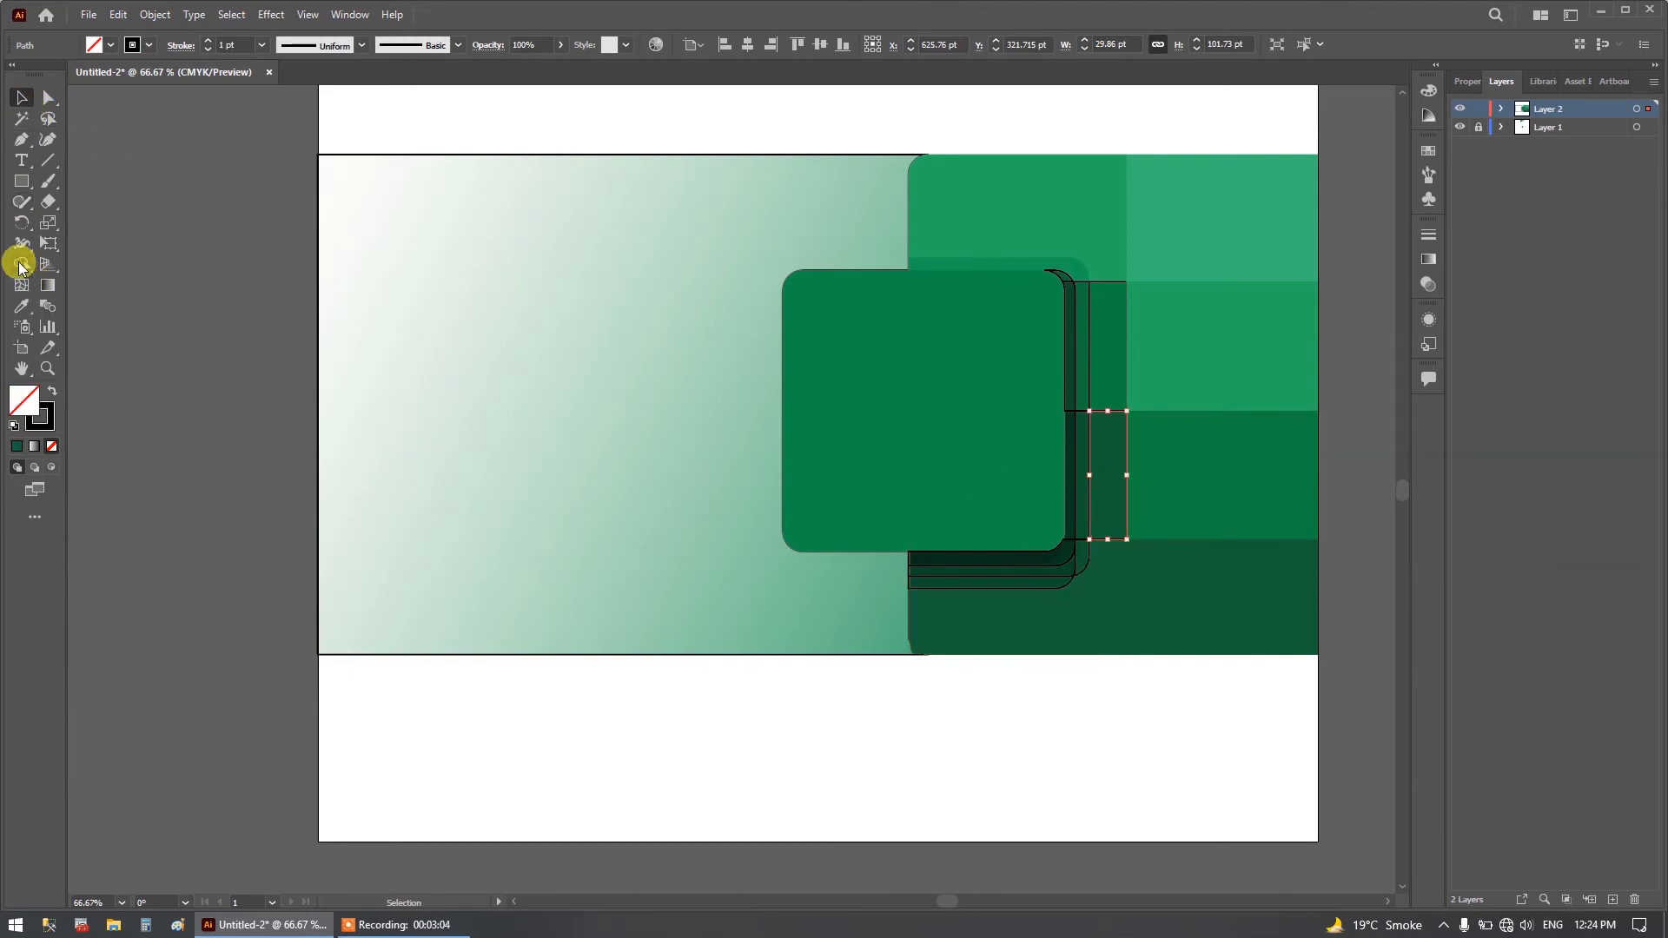
click(22, 310)
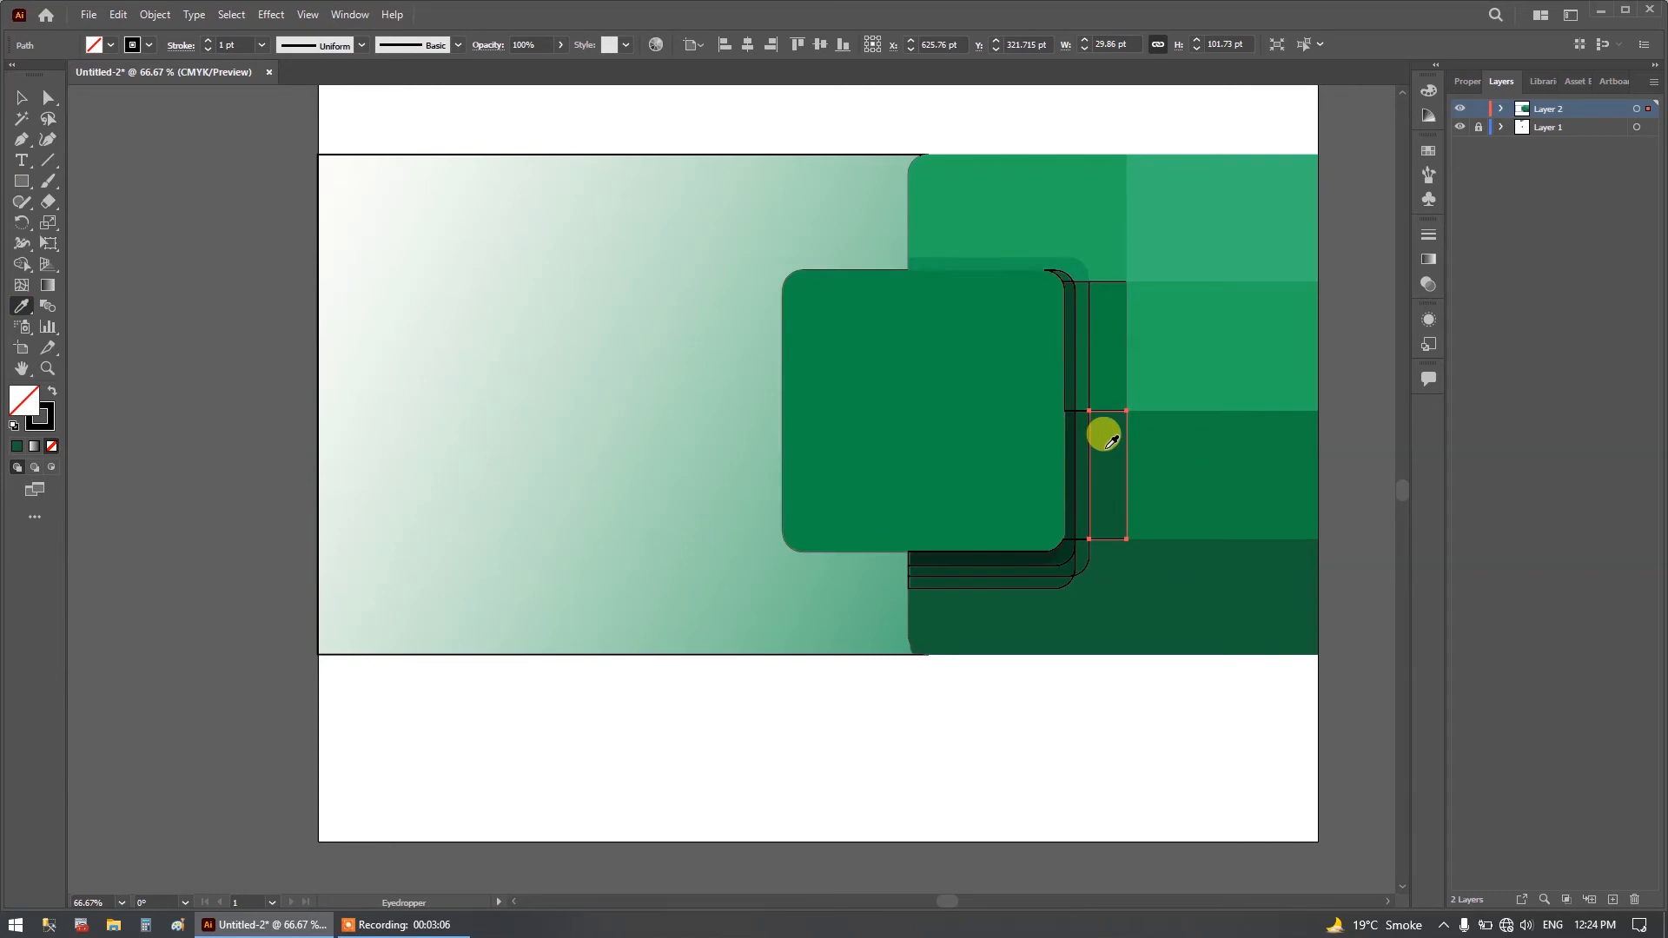
click(1100, 432)
click(22, 97)
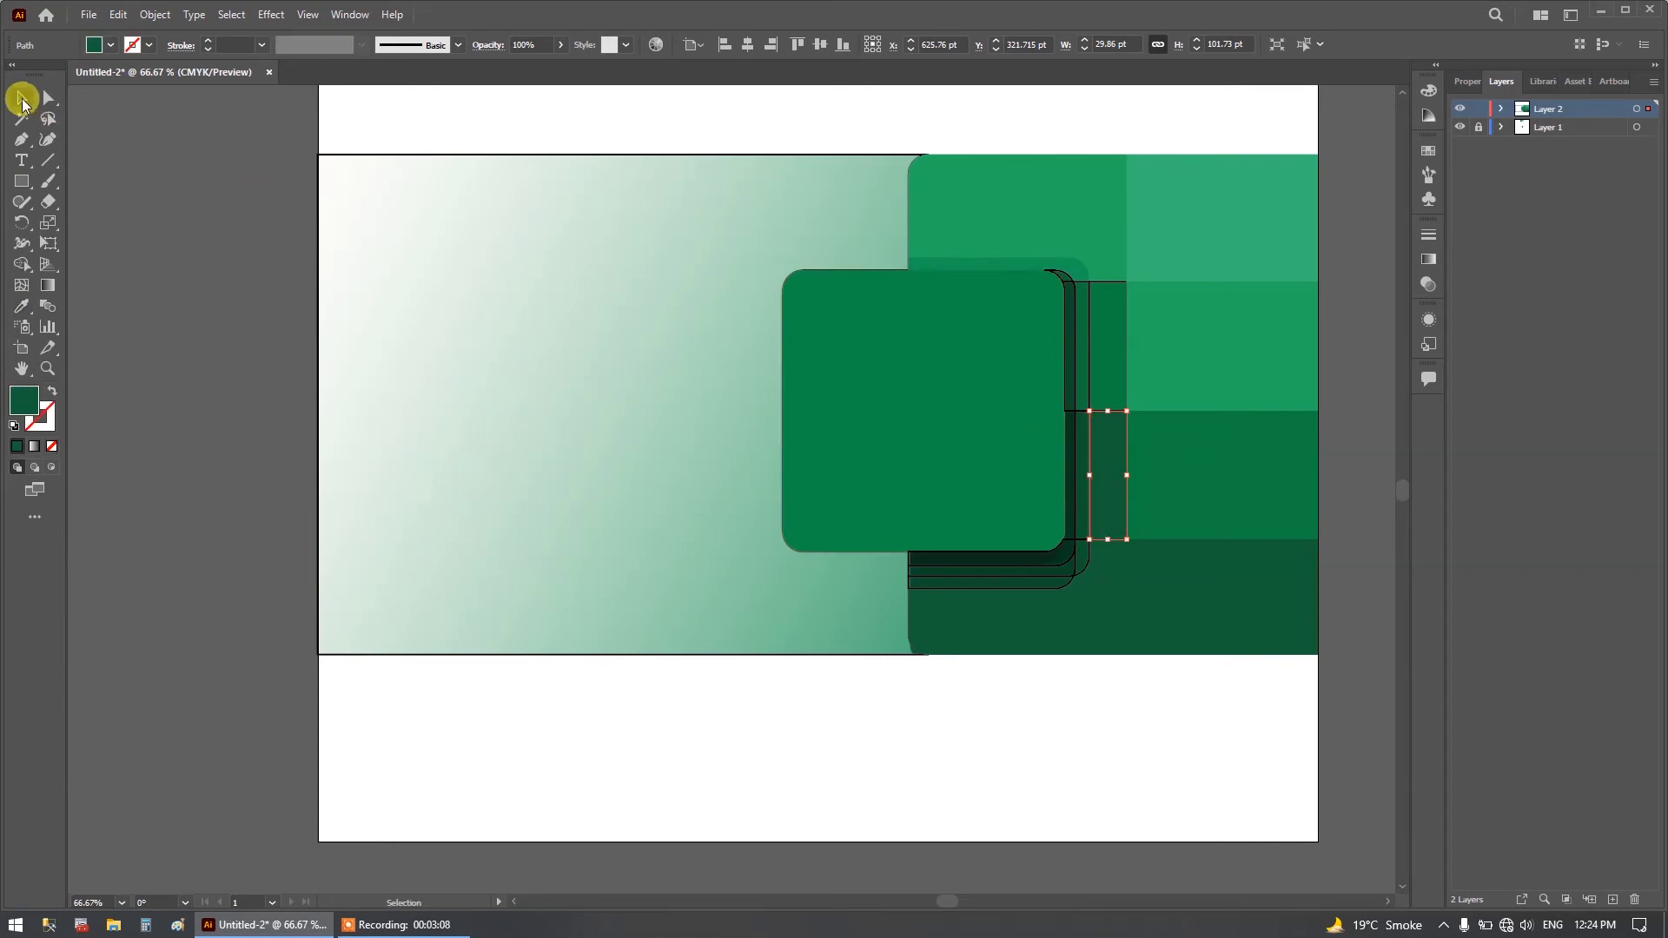
click(1092, 365)
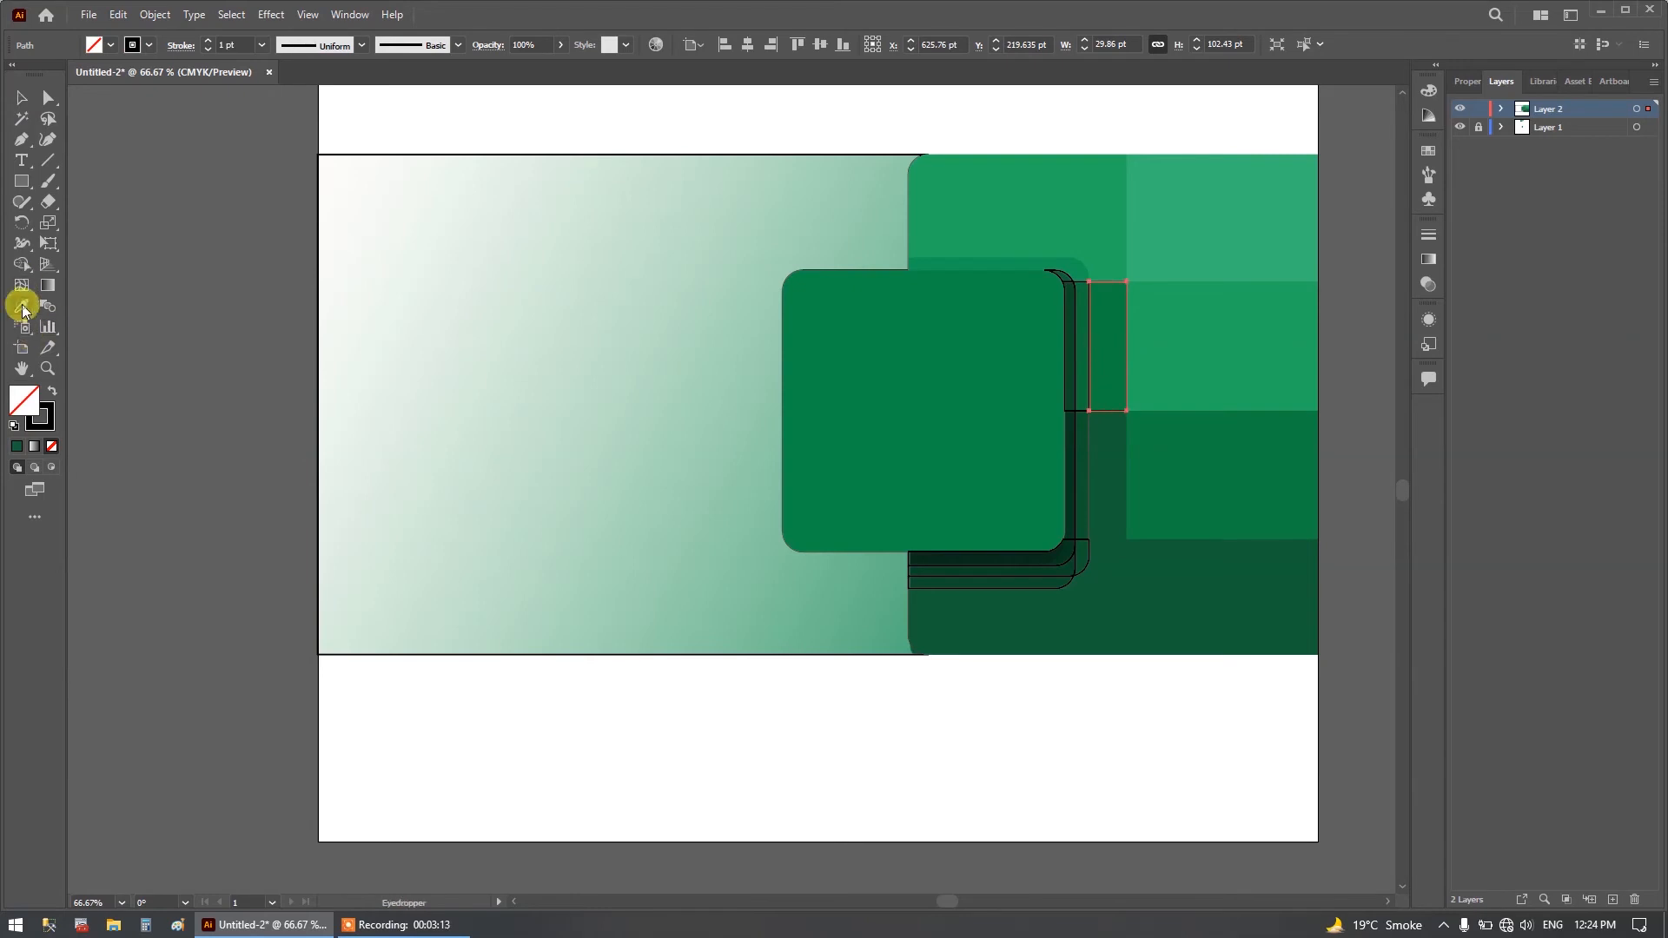
click(1106, 316)
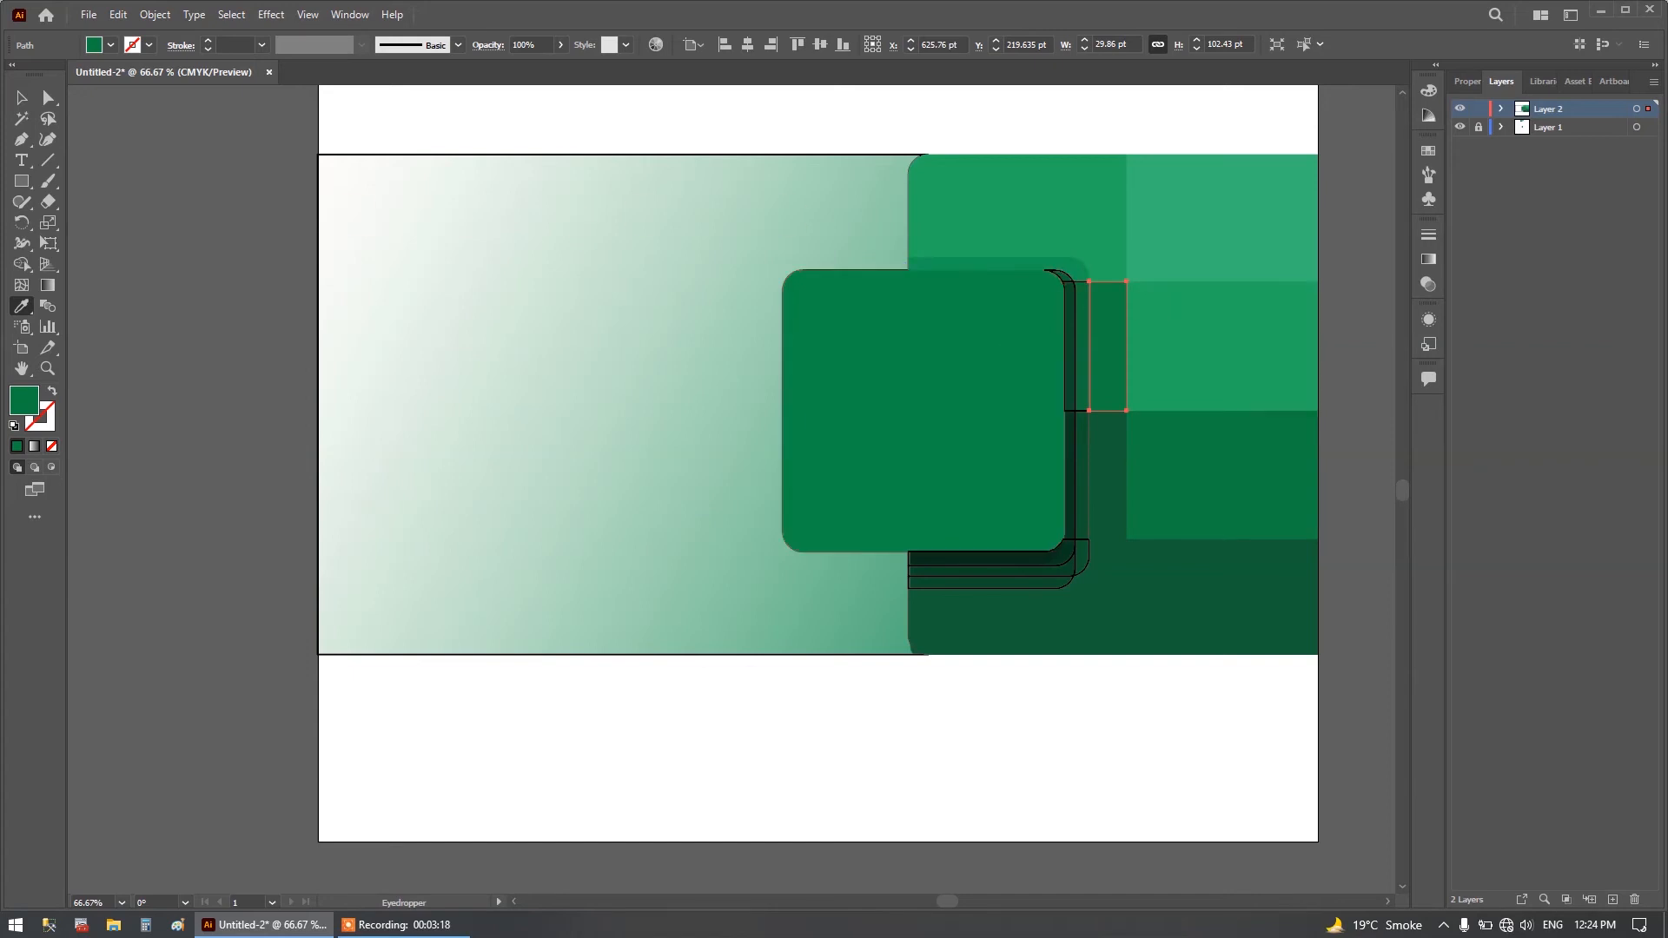
Fill the outer shadow strip beside the square in the second row with the green sampled from the reference image.
click(22, 98)
click(1080, 331)
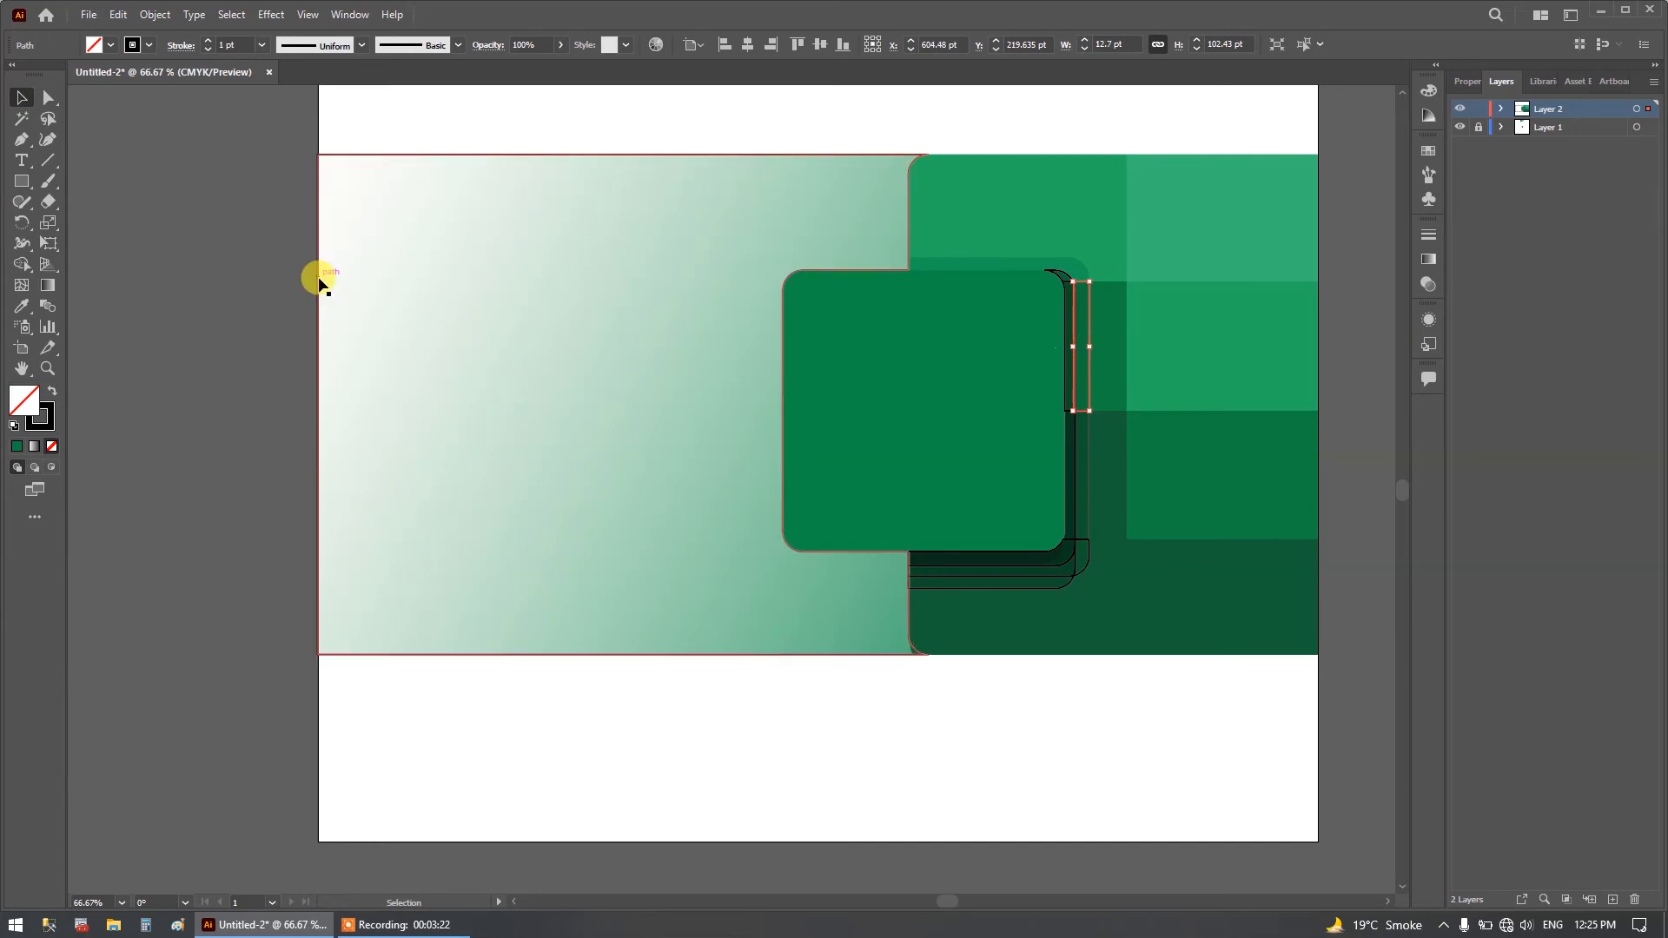
click(22, 309)
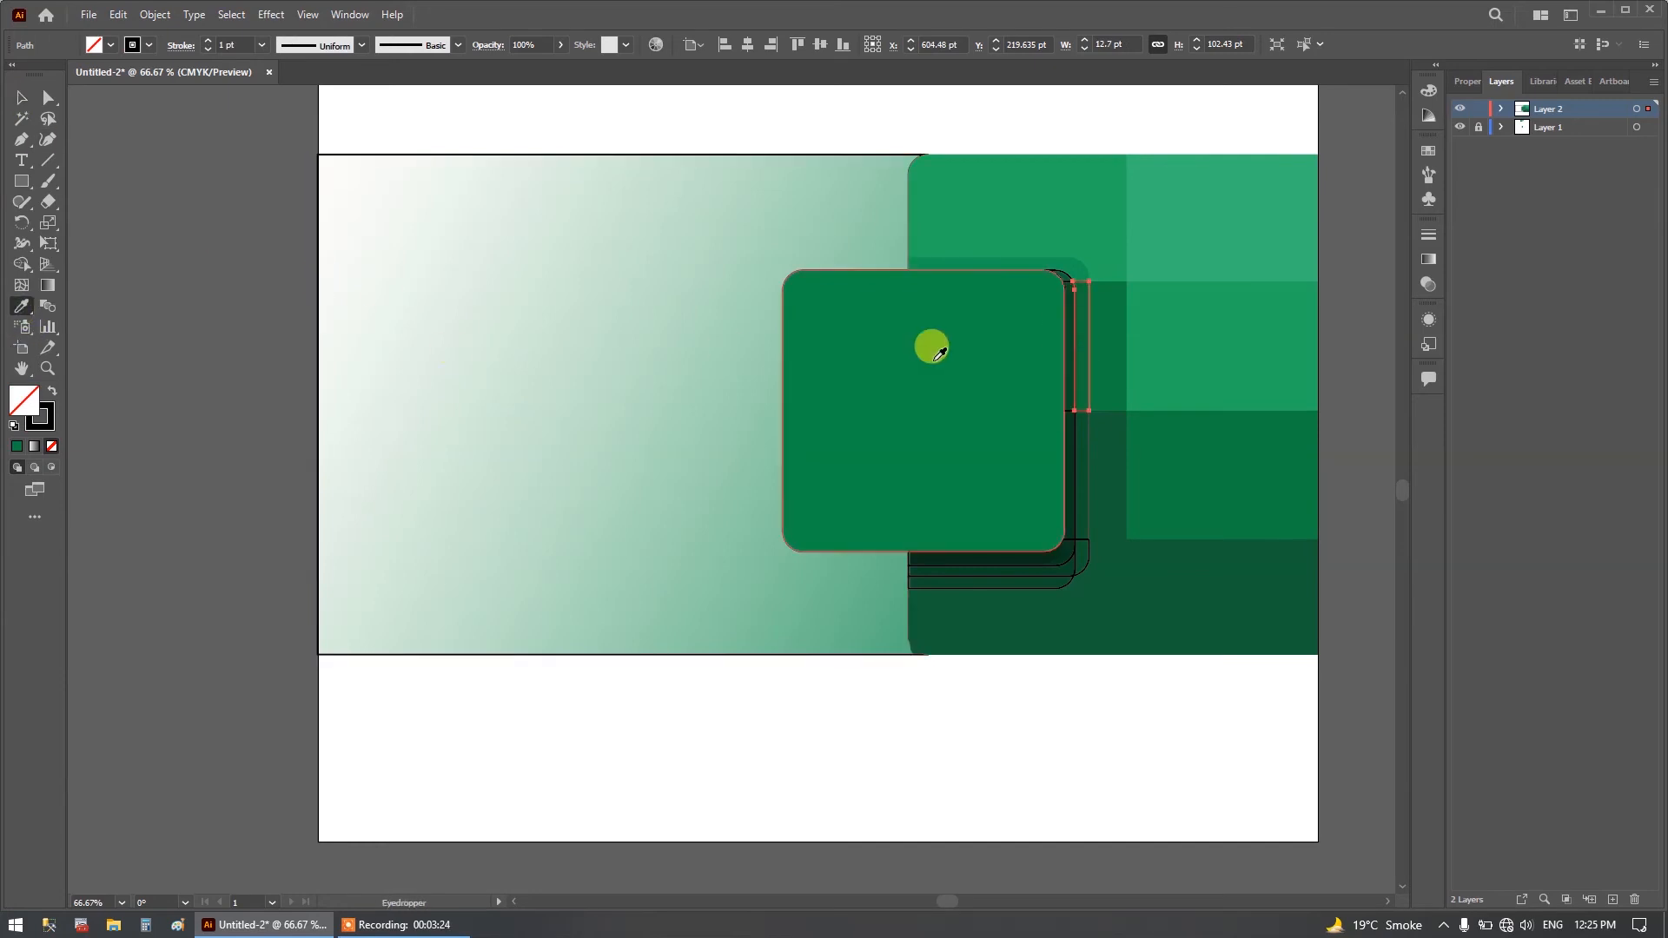
click(1080, 328)
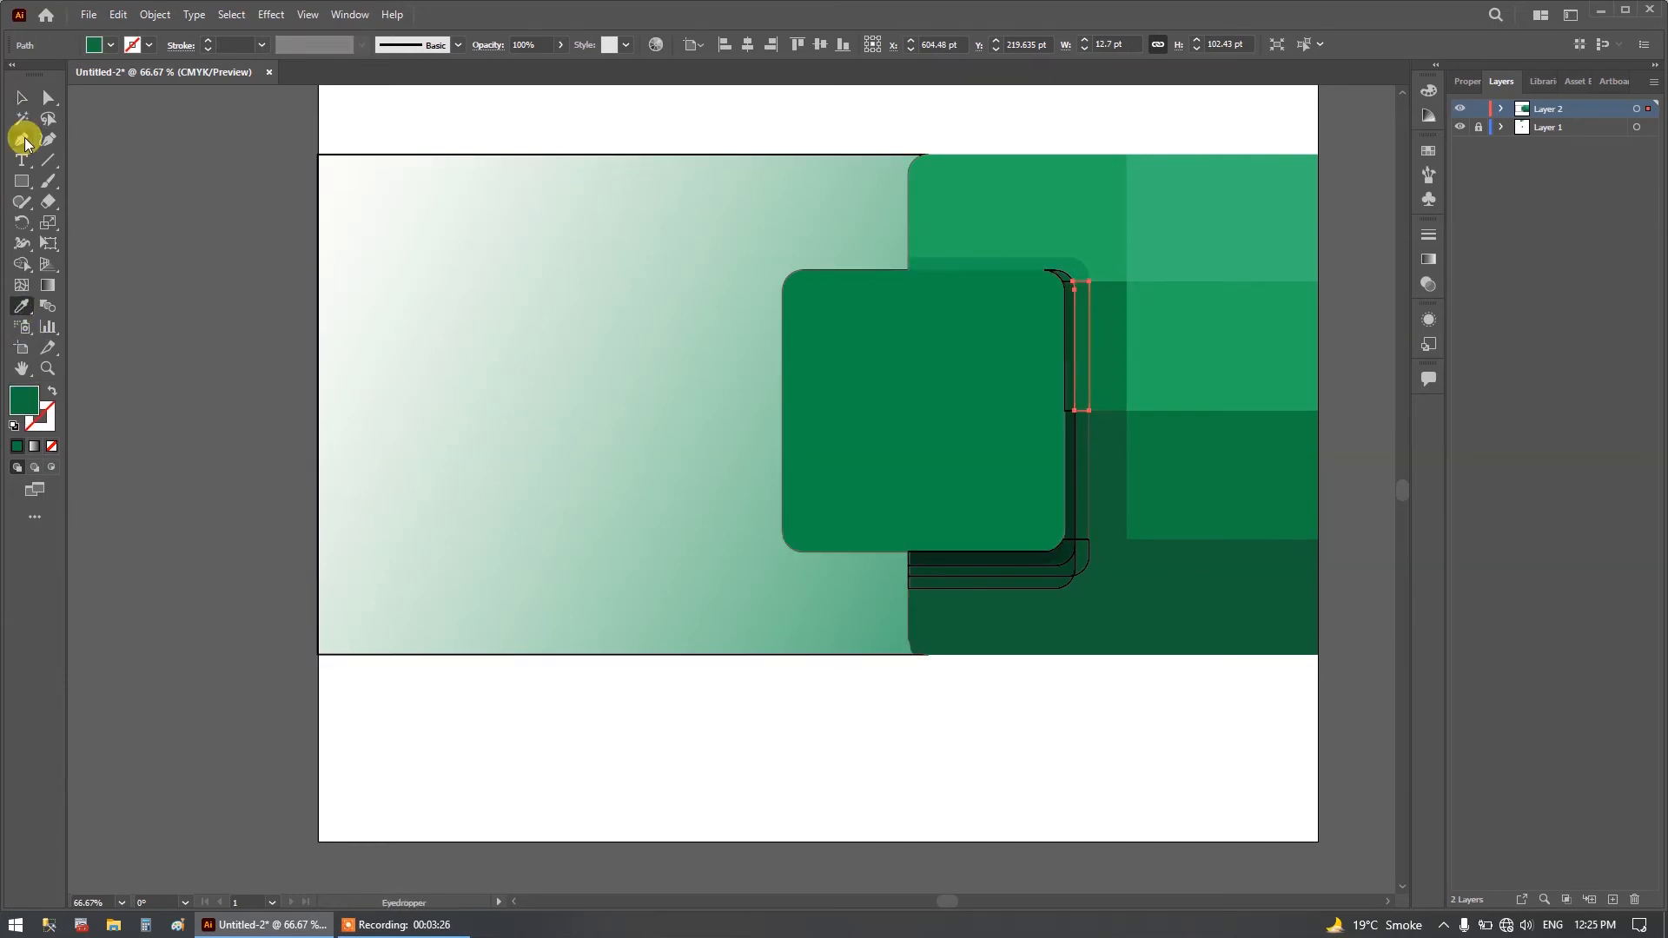
Fill the outer shadow's lower-right corner piece and the thin outer strip along its lower edge with dark greens sampled from the reference.
click(22, 97)
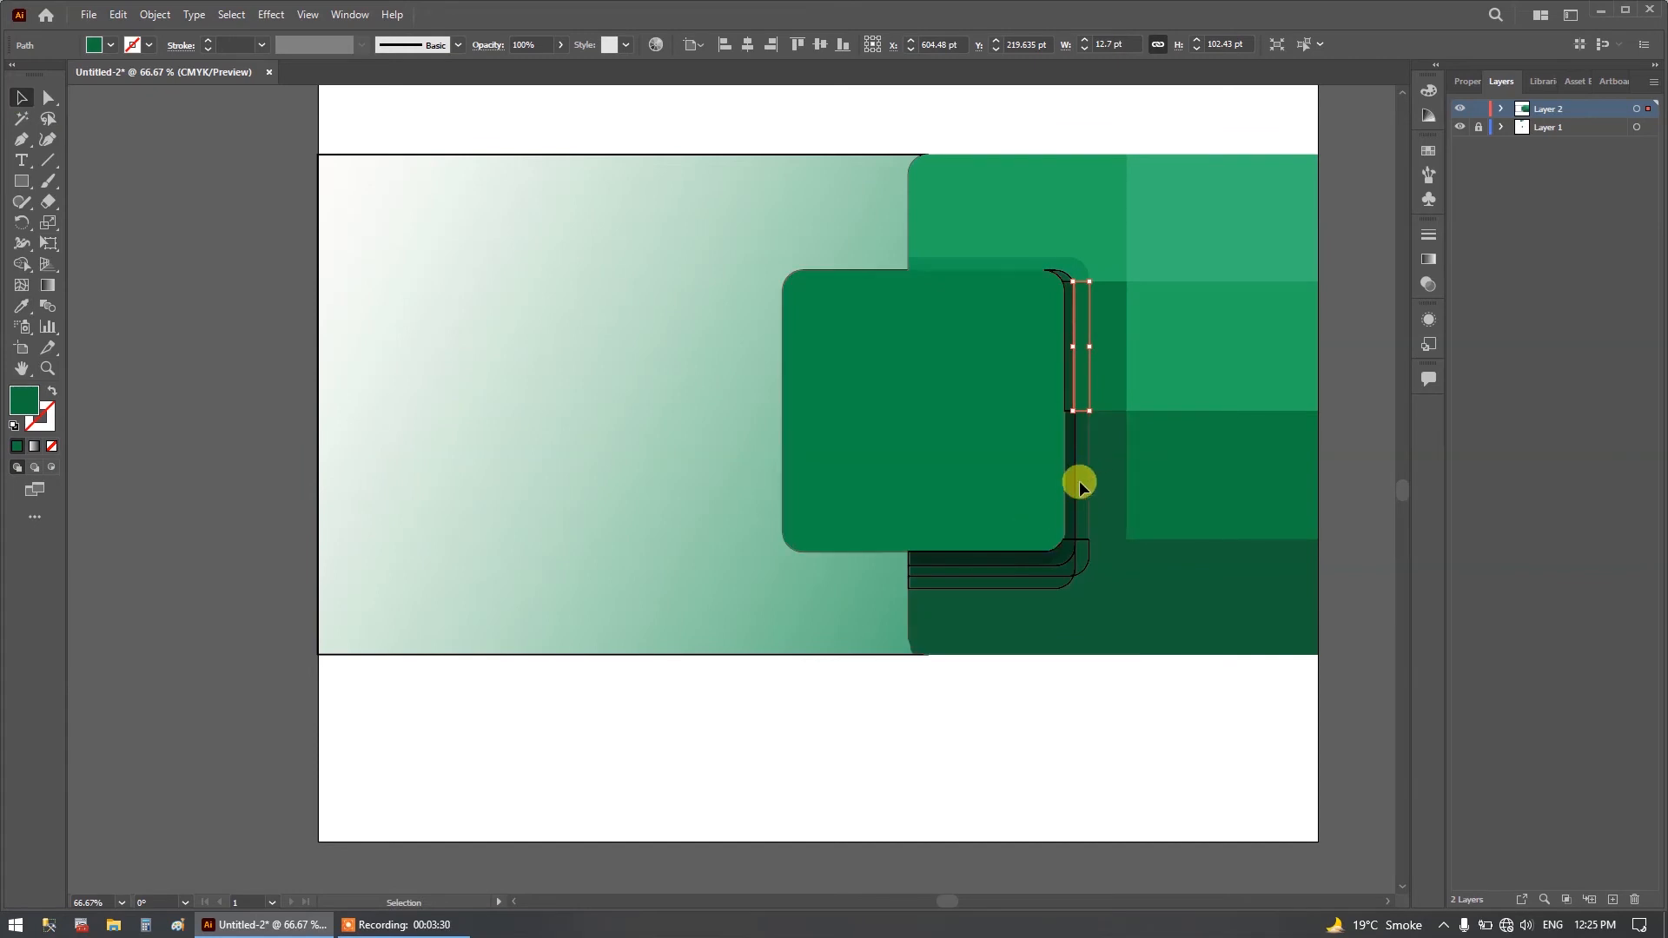
click(1090, 559)
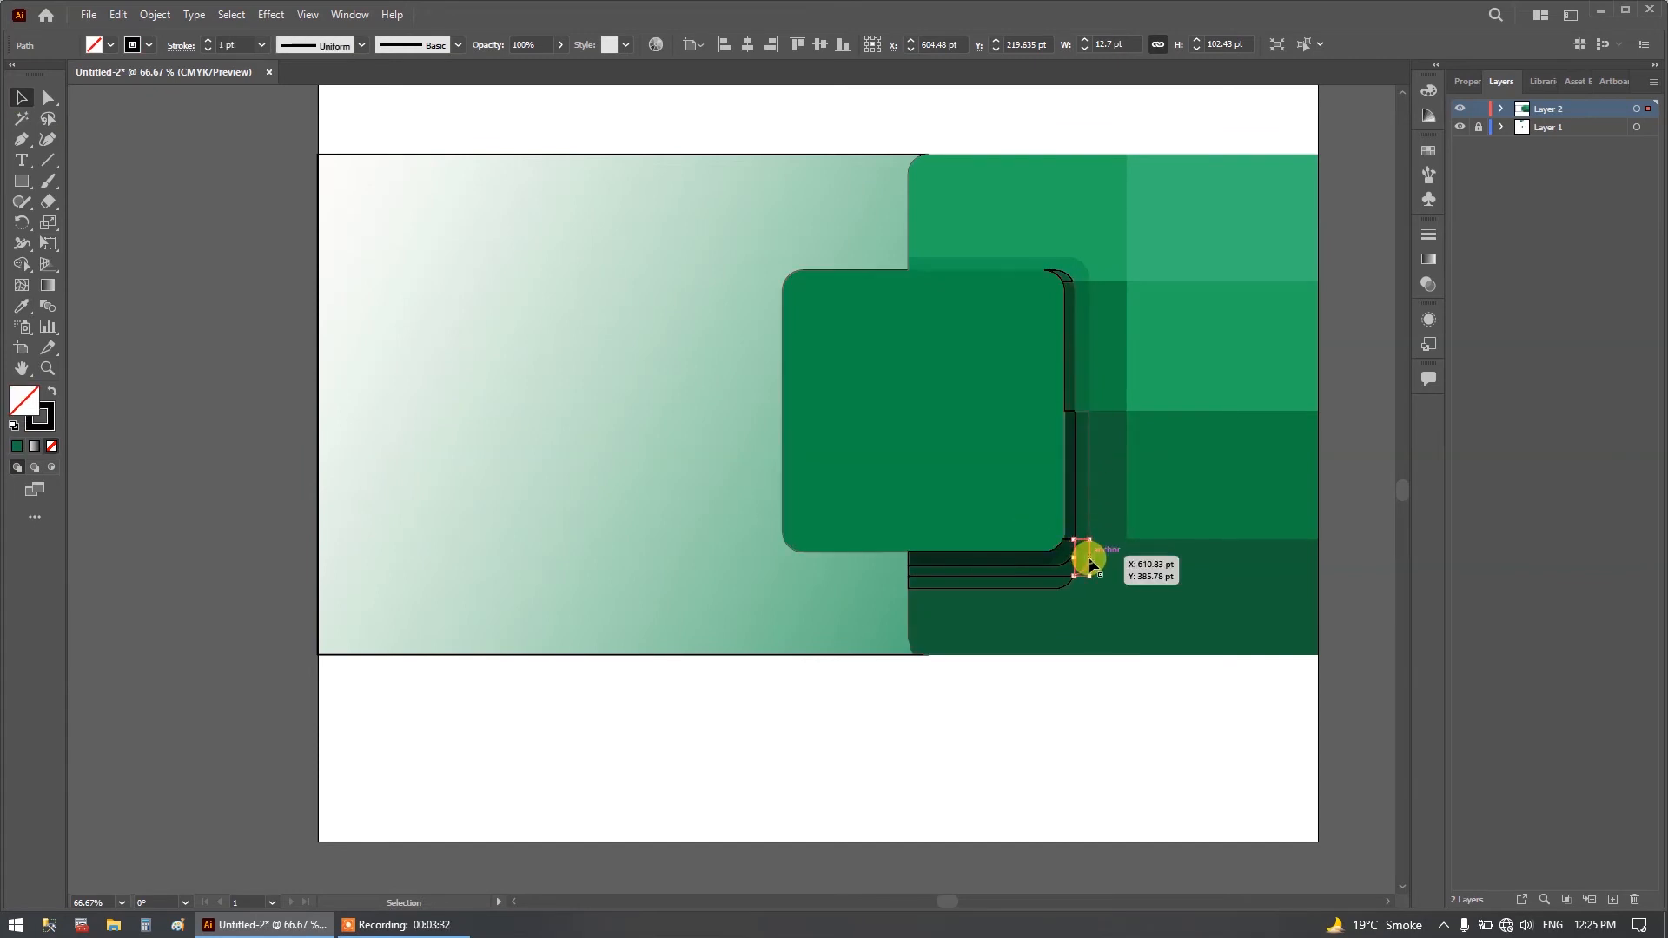
click(21, 307)
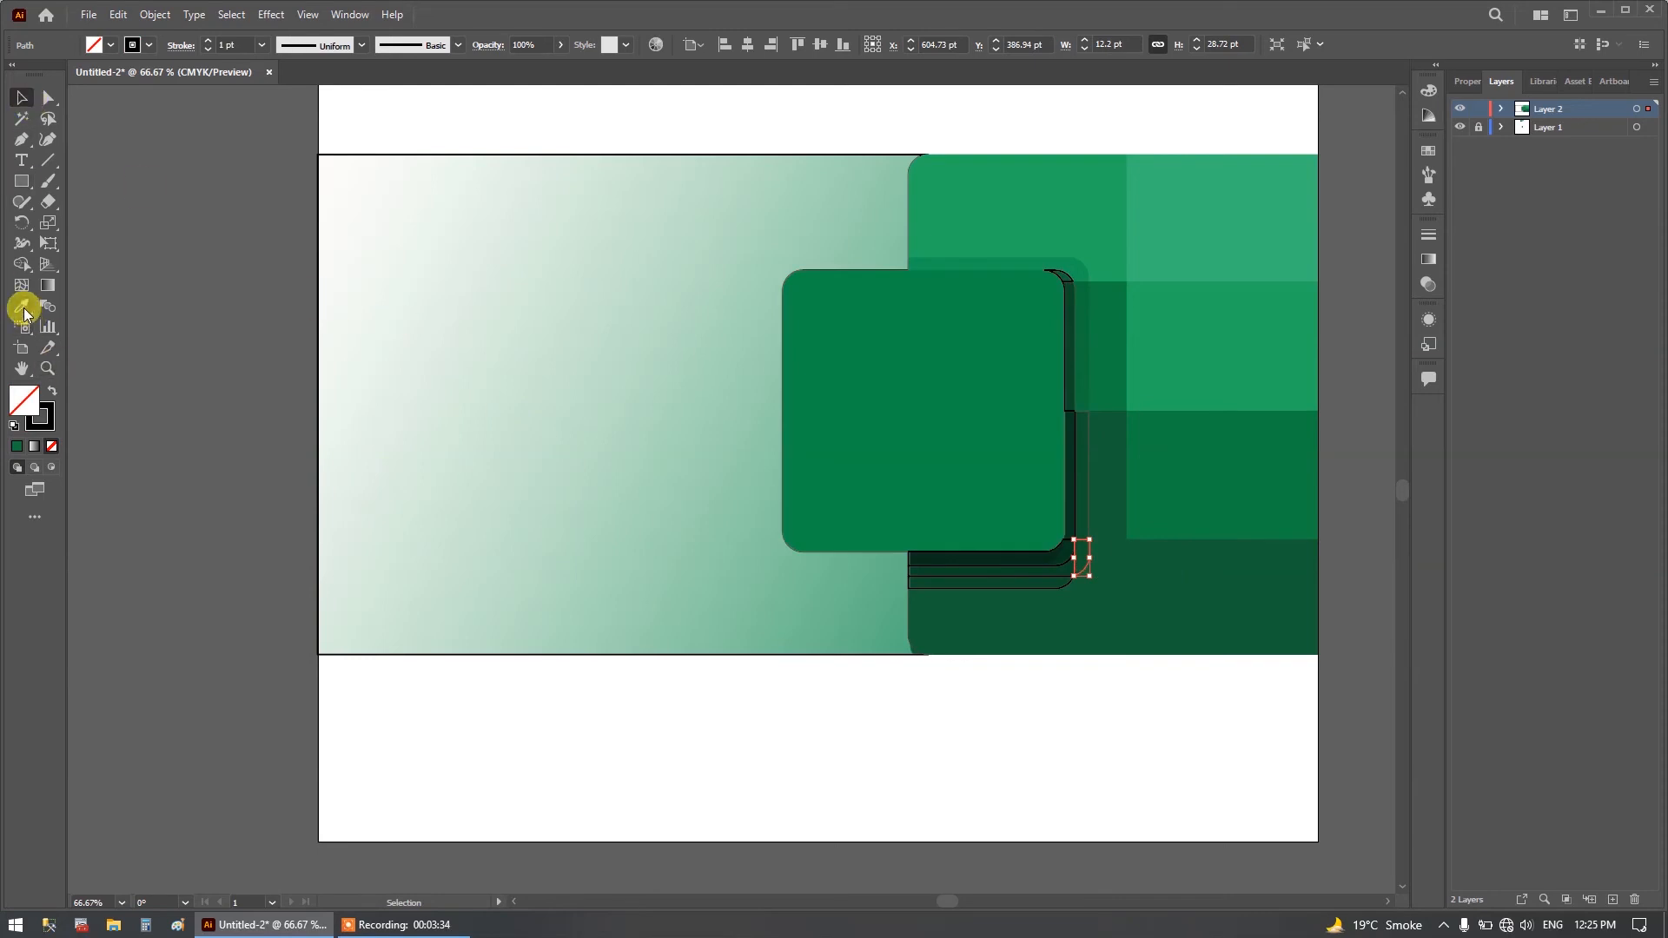
click(1081, 552)
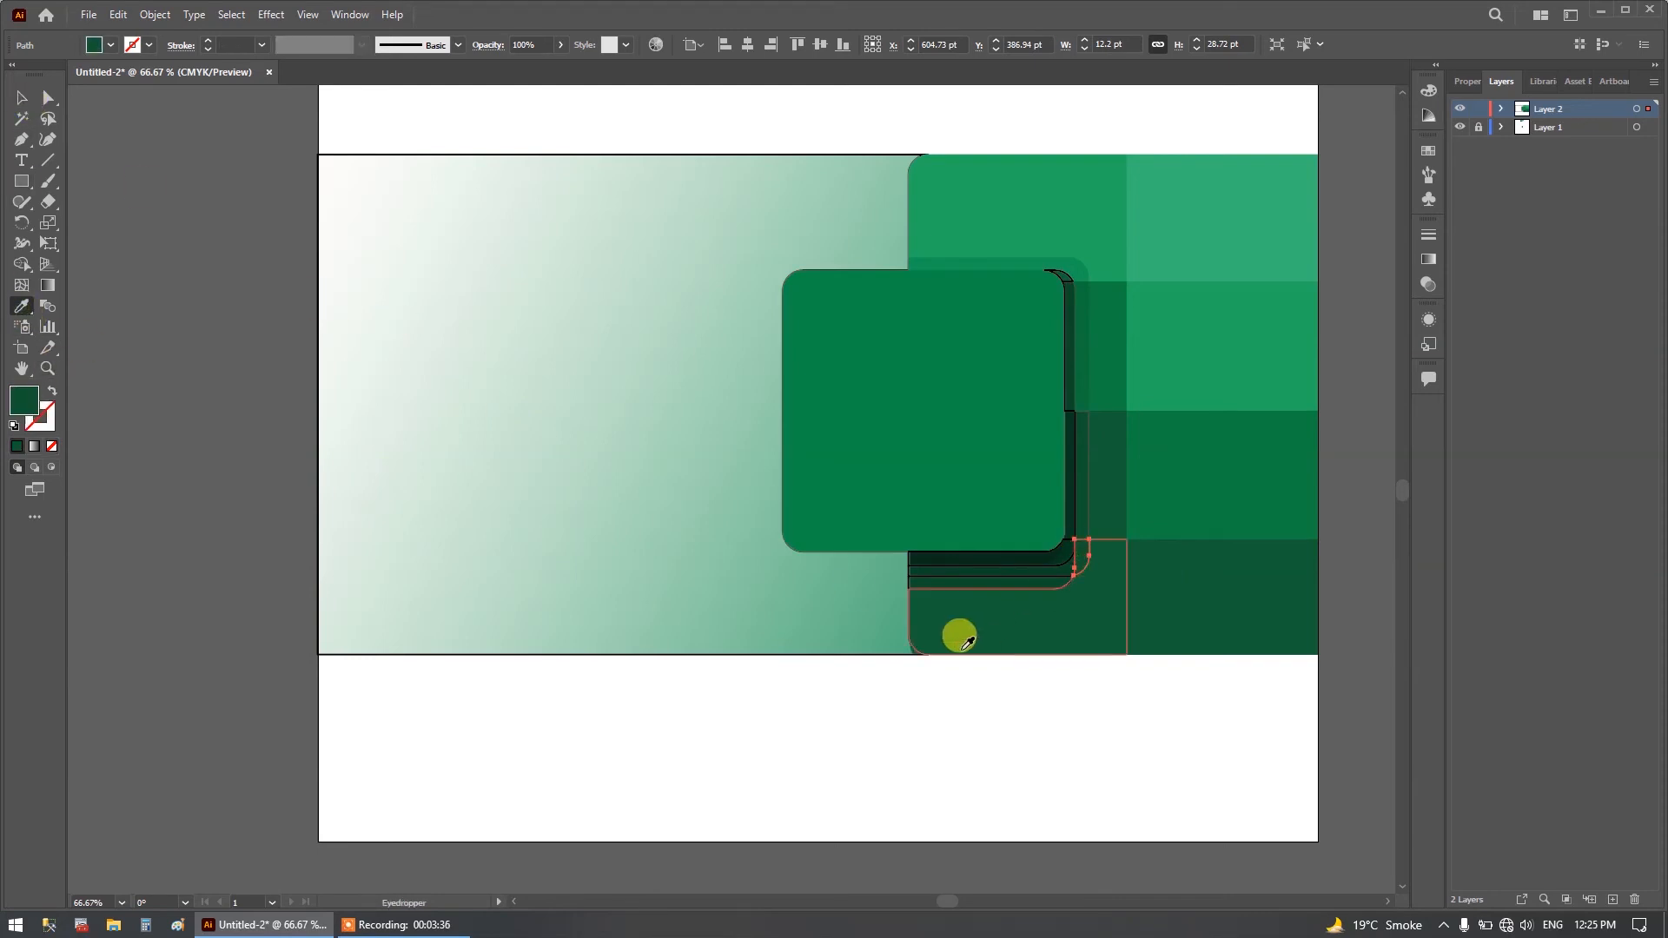
click(22, 98)
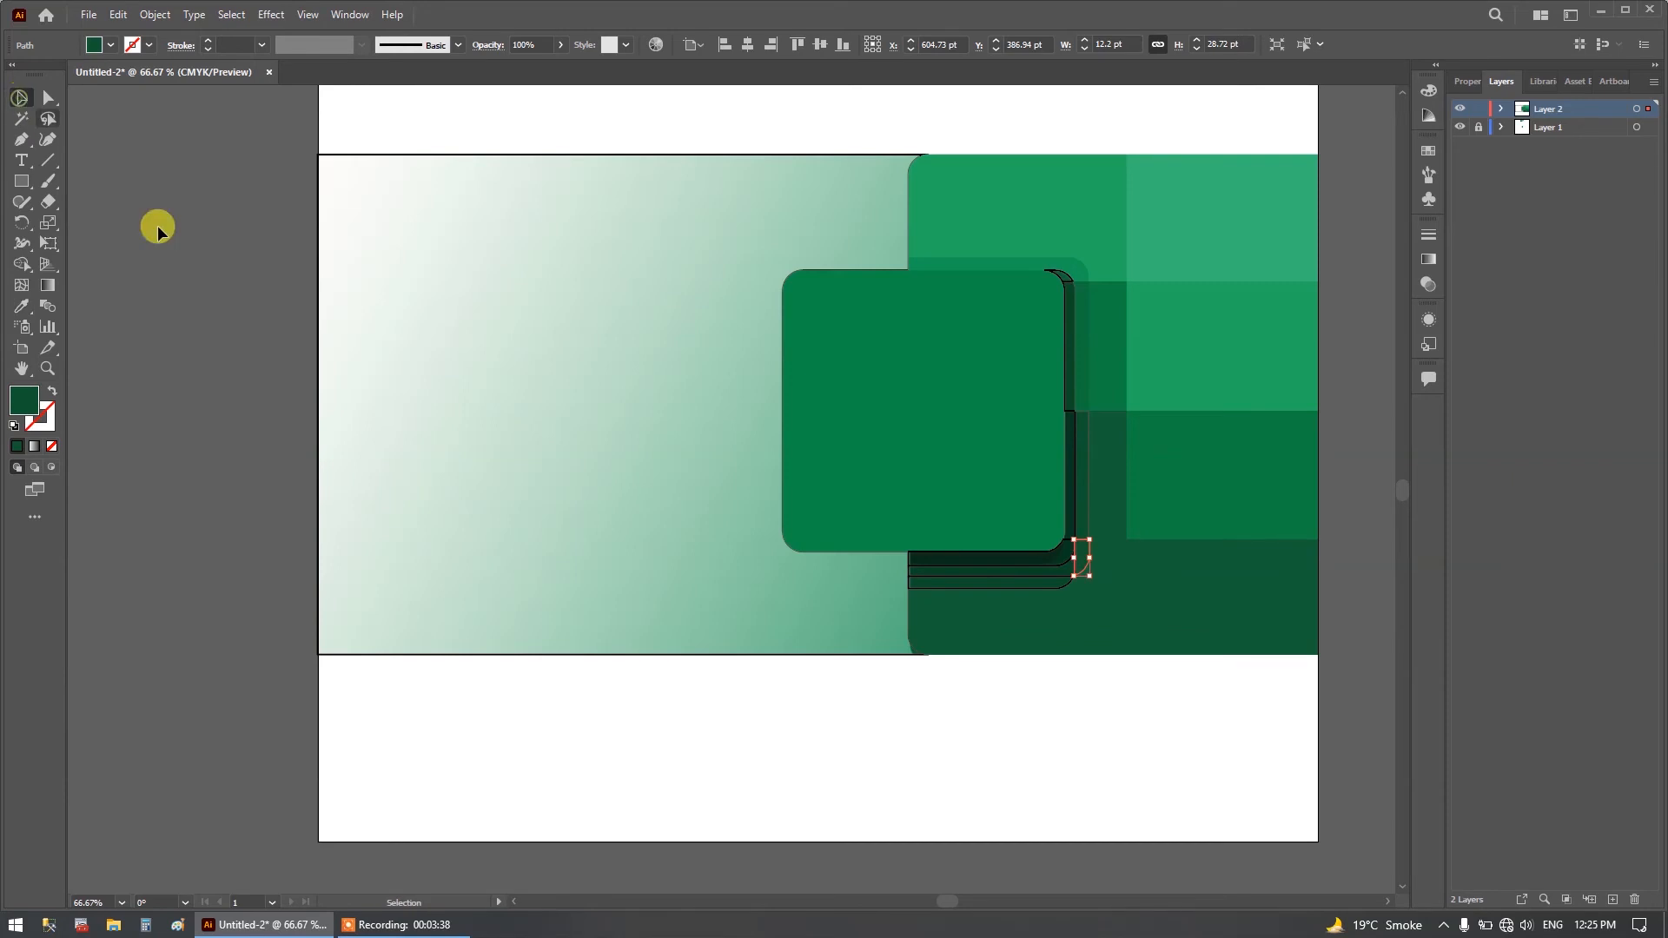
click(905, 587)
click(22, 305)
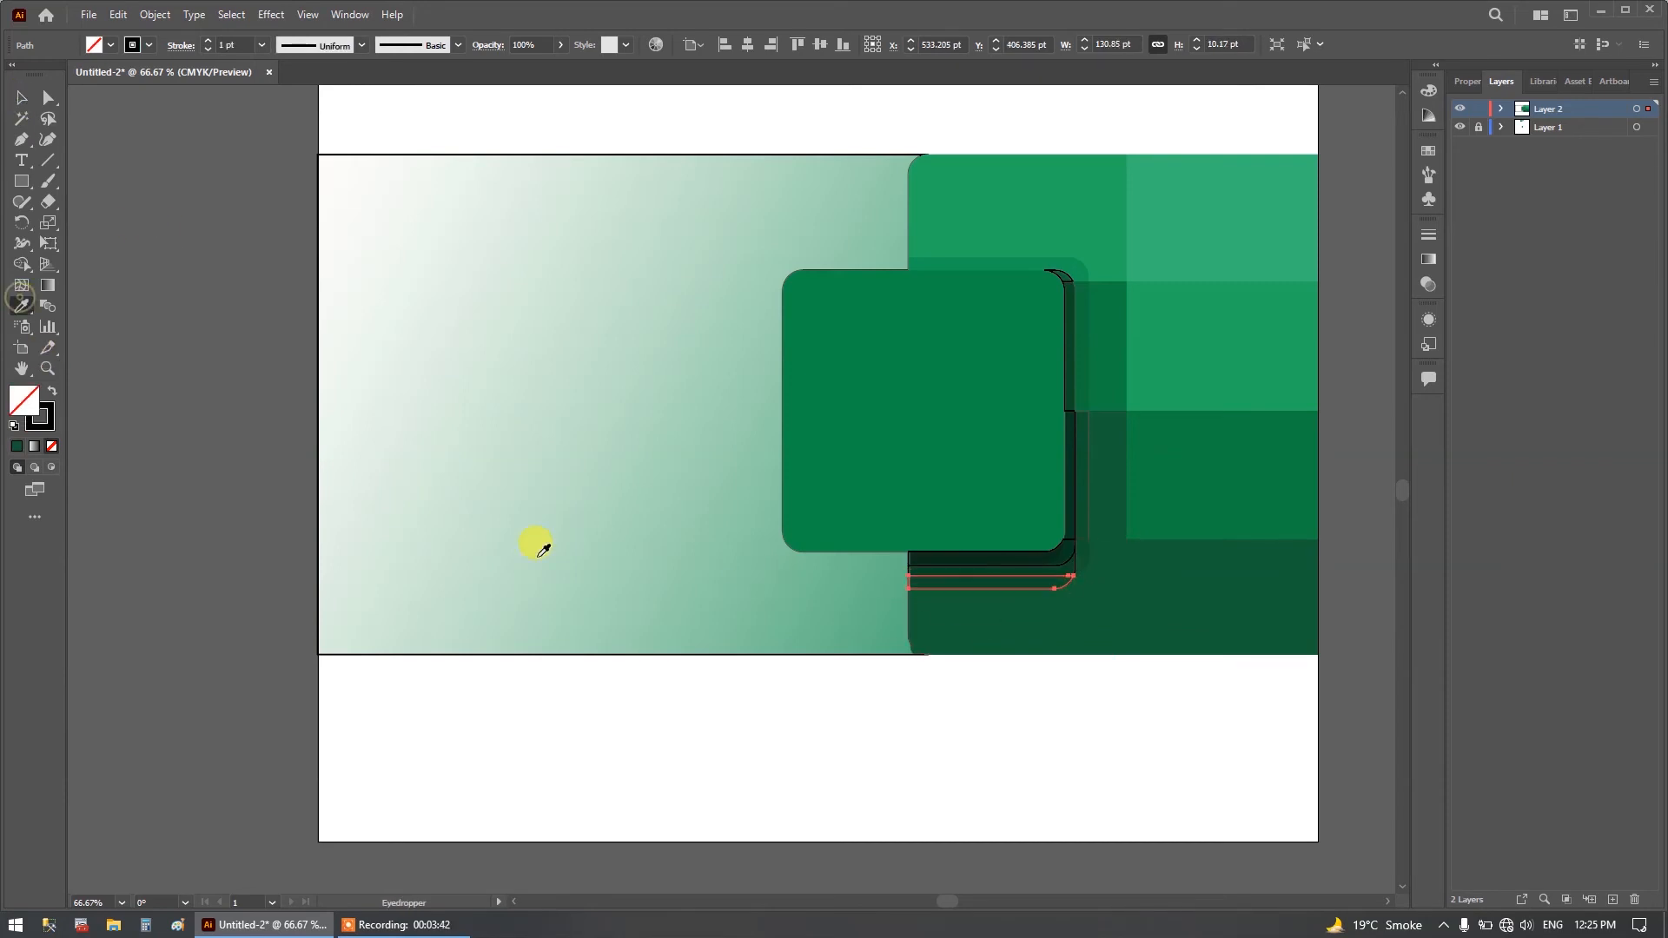
click(1004, 572)
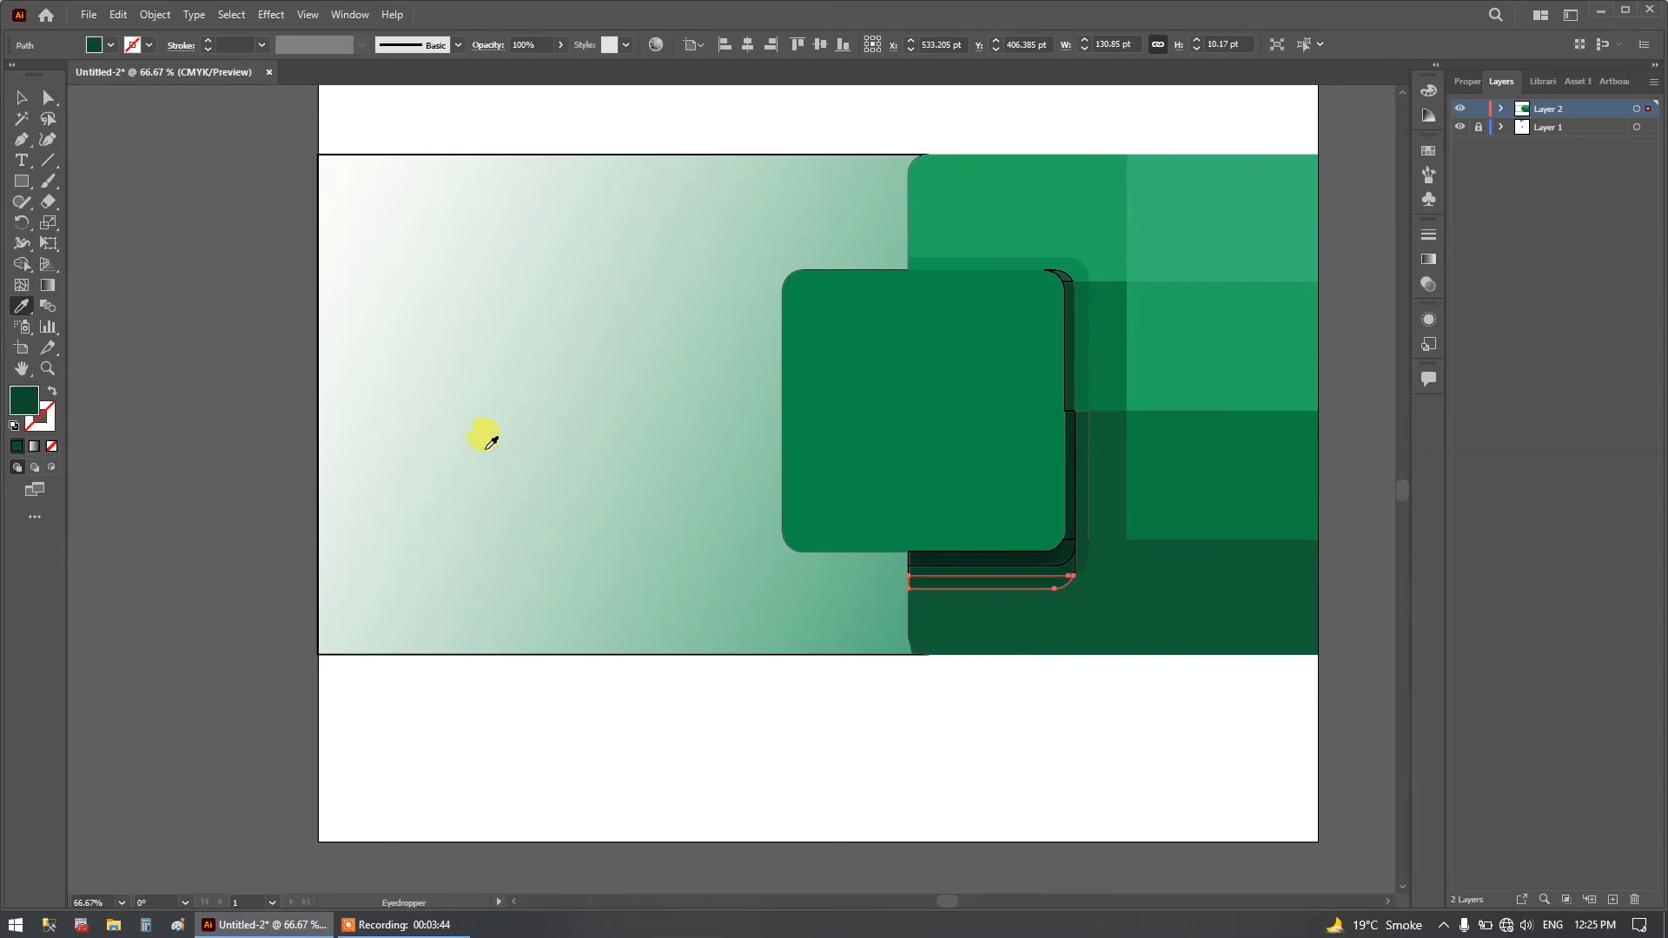
Fill the inner shadow strip directly beneath the rounded square with the very dark green sampled from the reference image.
click(21, 97)
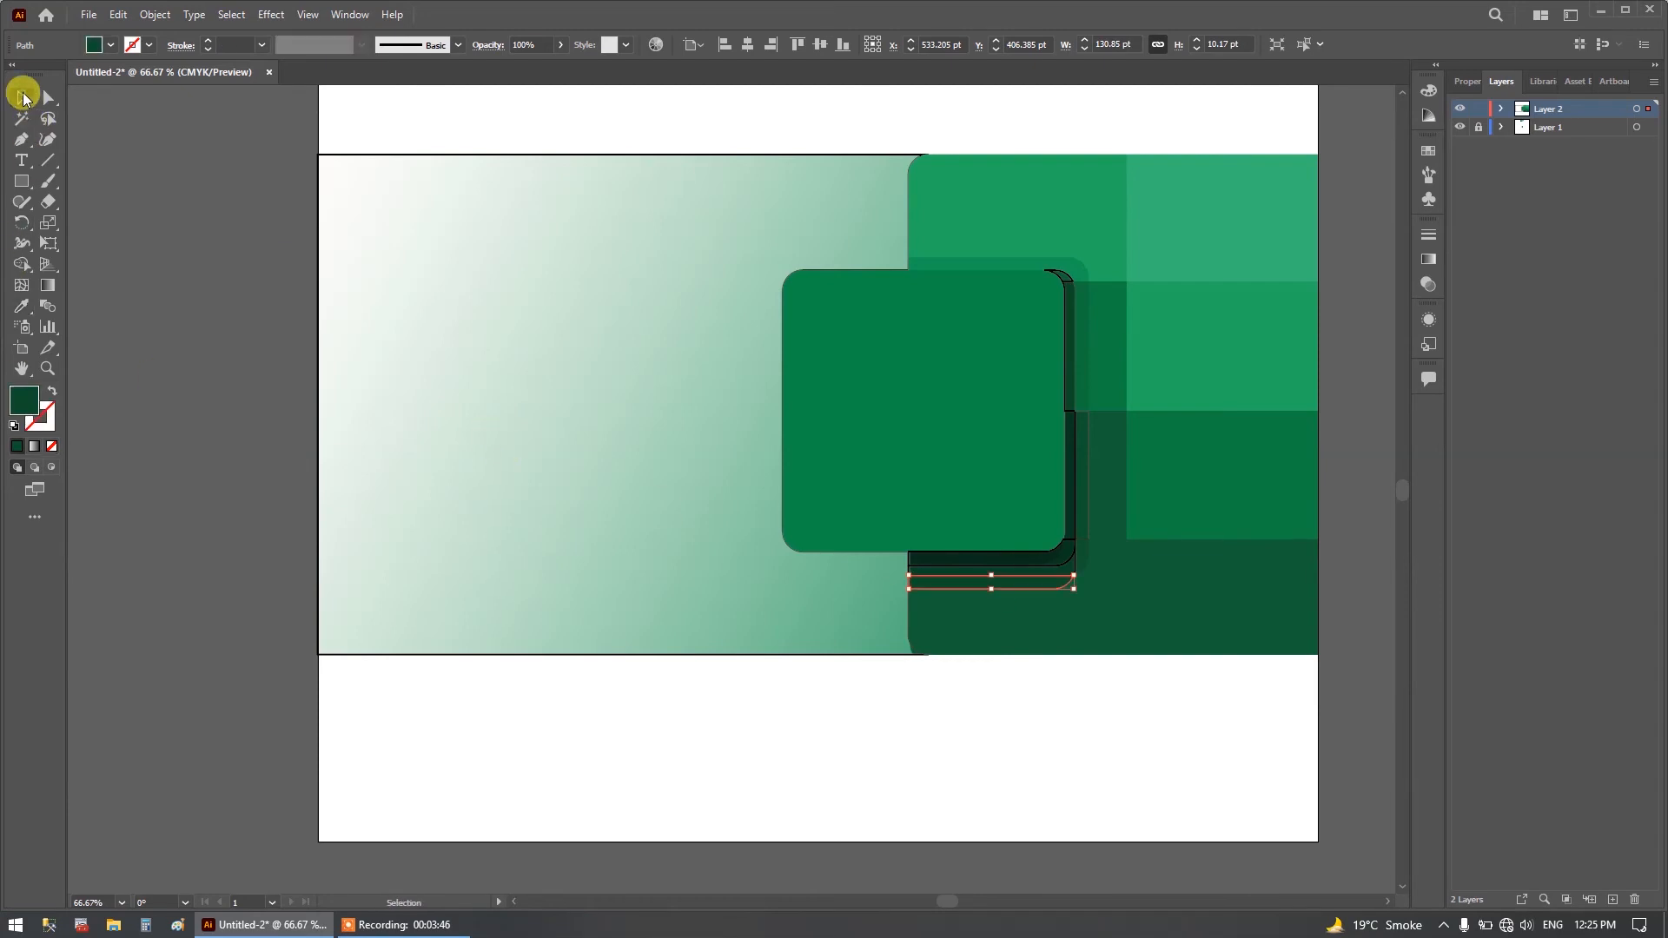
click(910, 563)
click(22, 306)
click(984, 549)
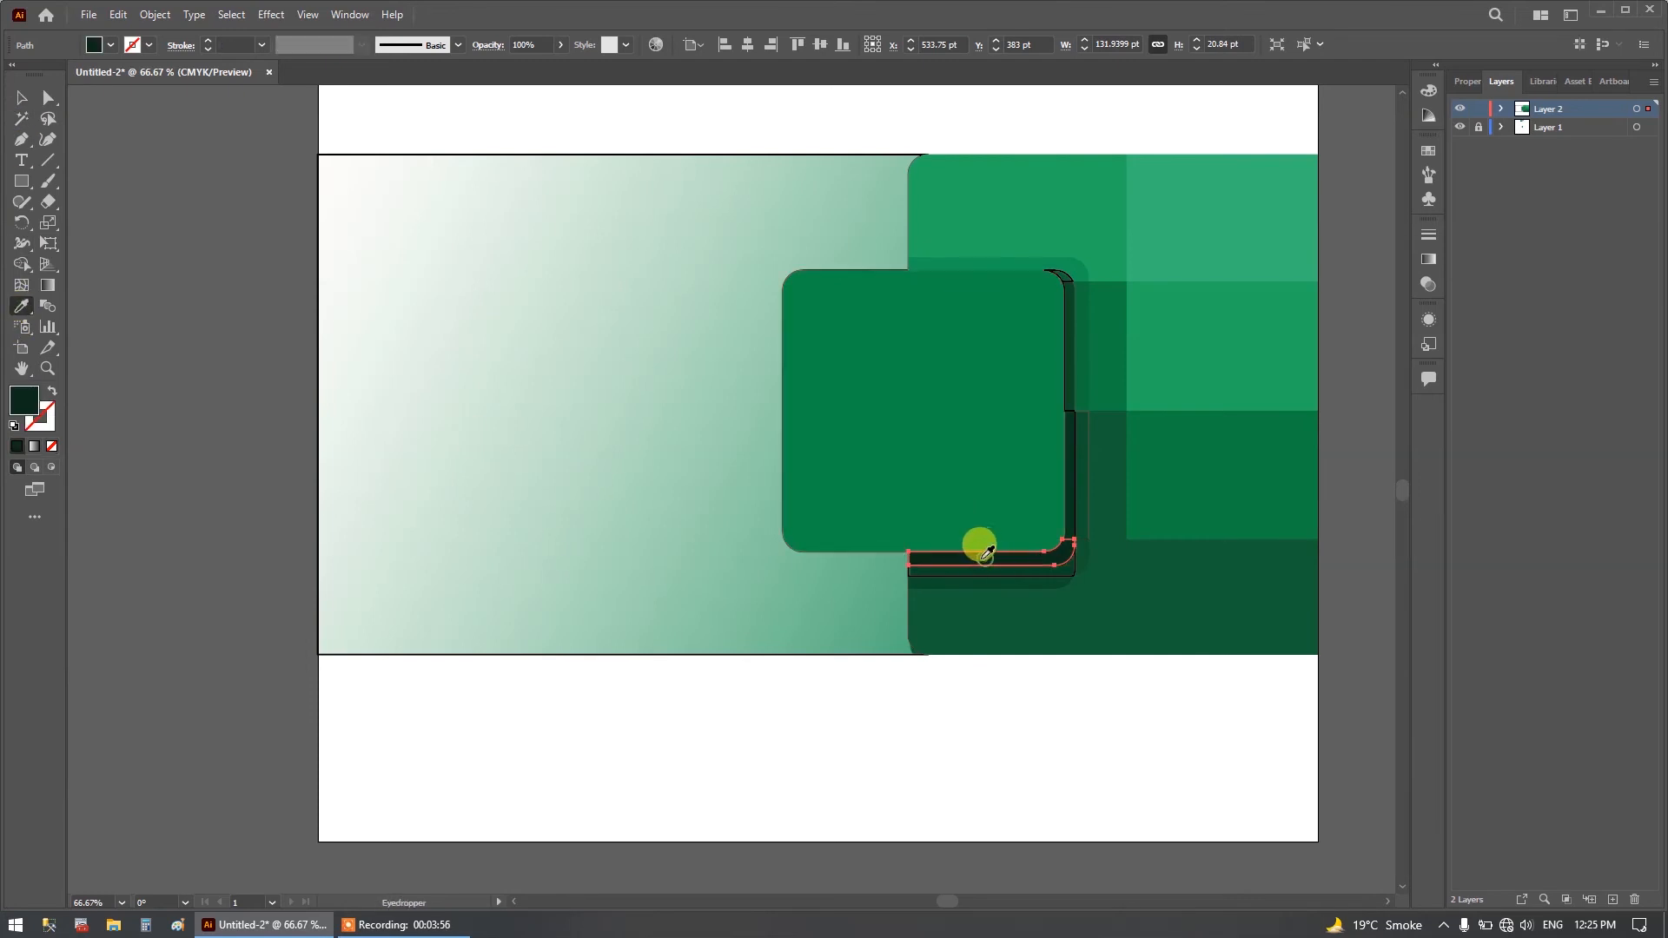
Fill the inner shadow strip along the square's right edge in the third row with the dark green sampled from the reference.
click(20, 99)
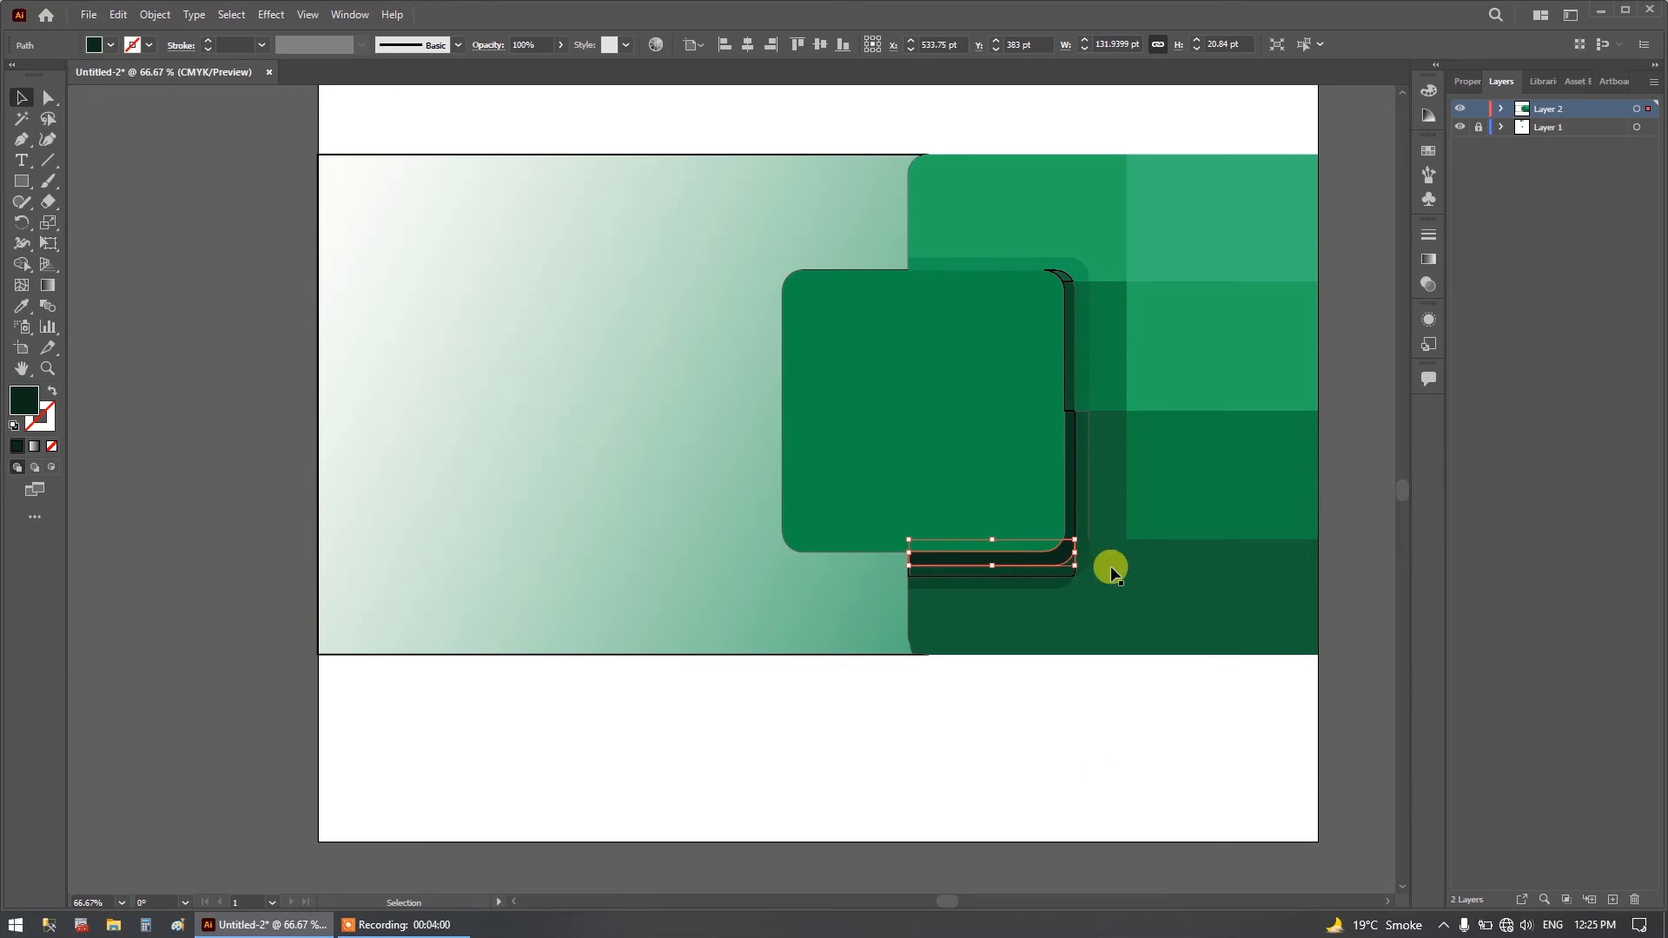
click(1069, 512)
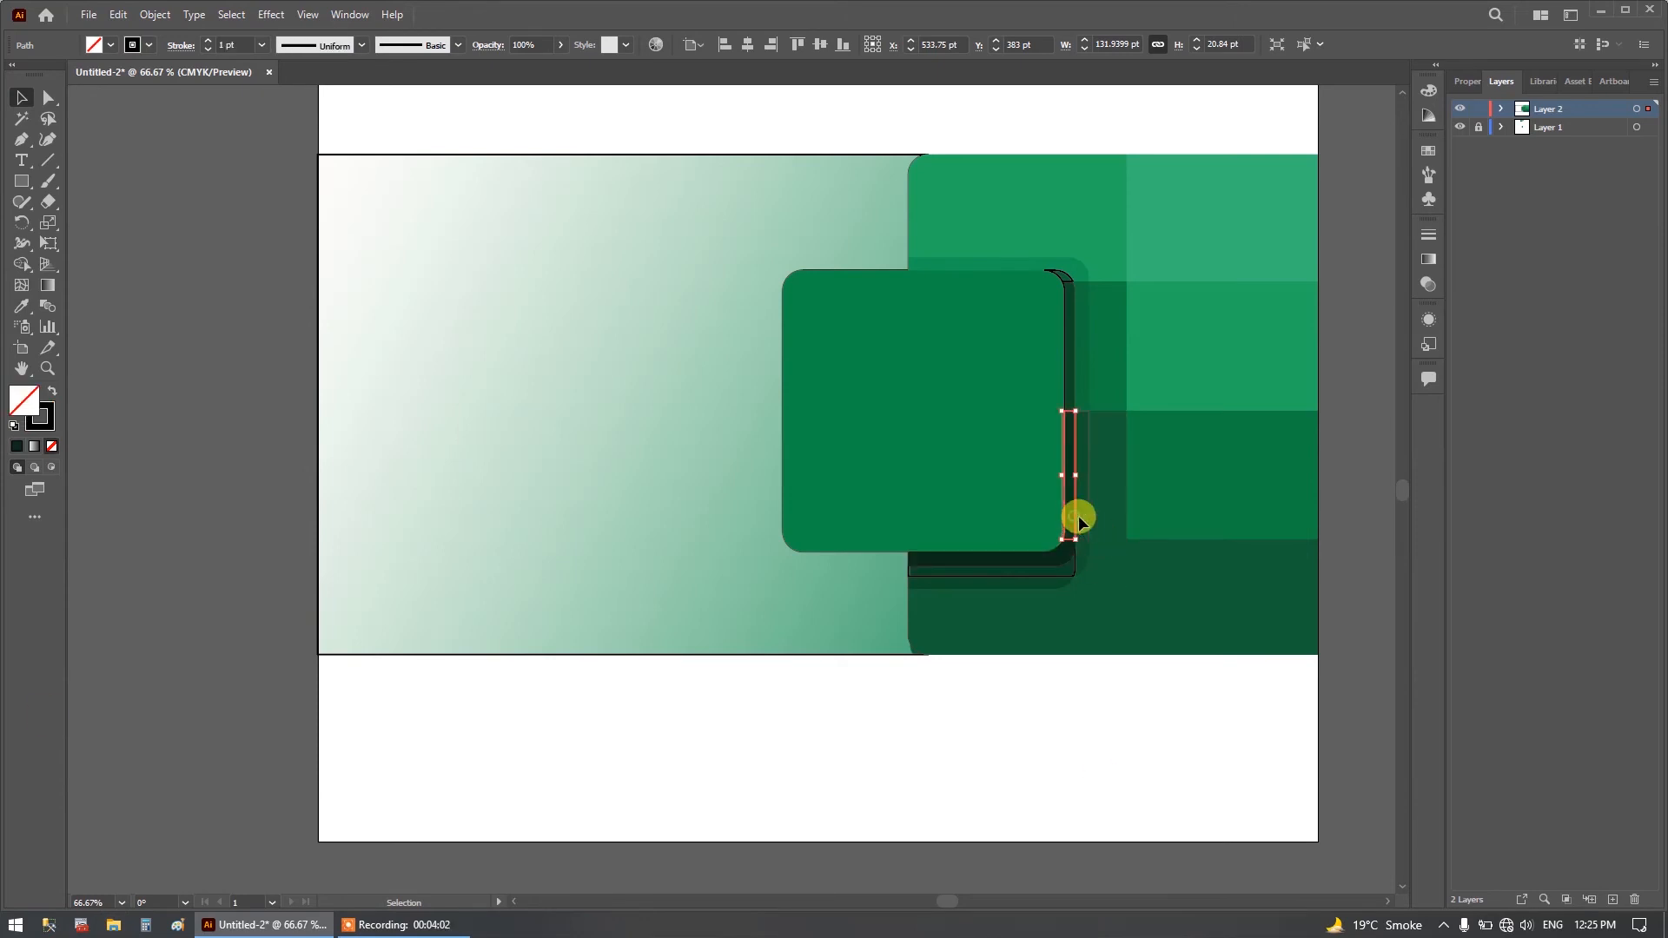
click(21, 311)
click(1062, 434)
click(1073, 451)
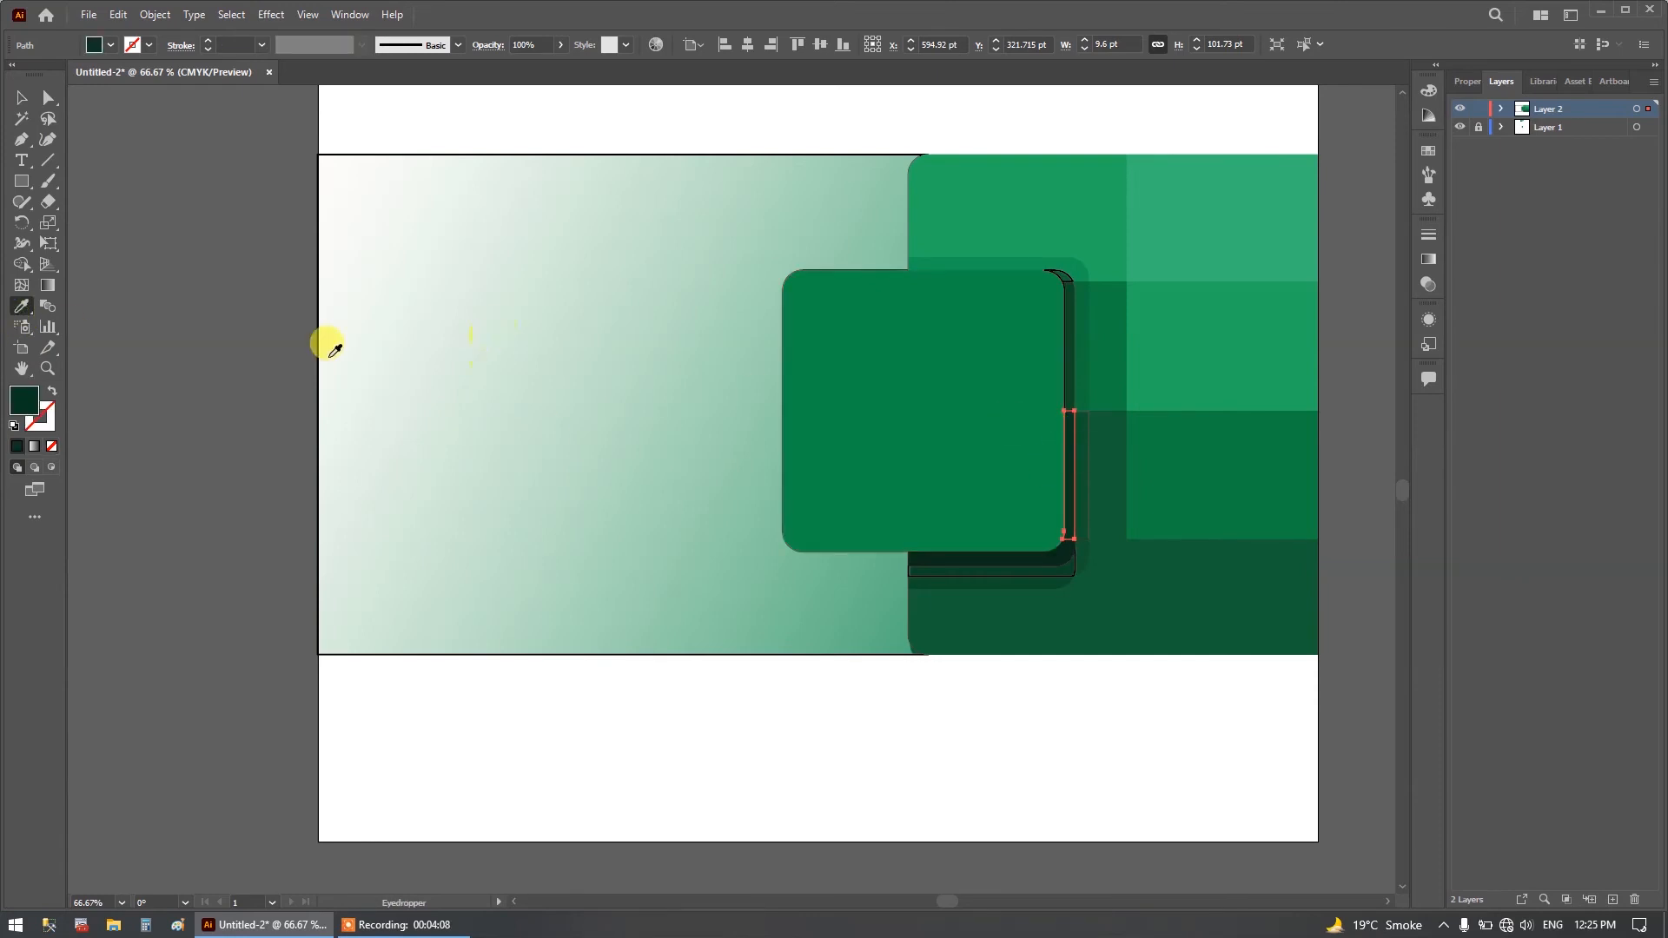
Fill the inner shadow strip along the square's right edge in the second row with the dark green sampled from the reference image.
click(22, 97)
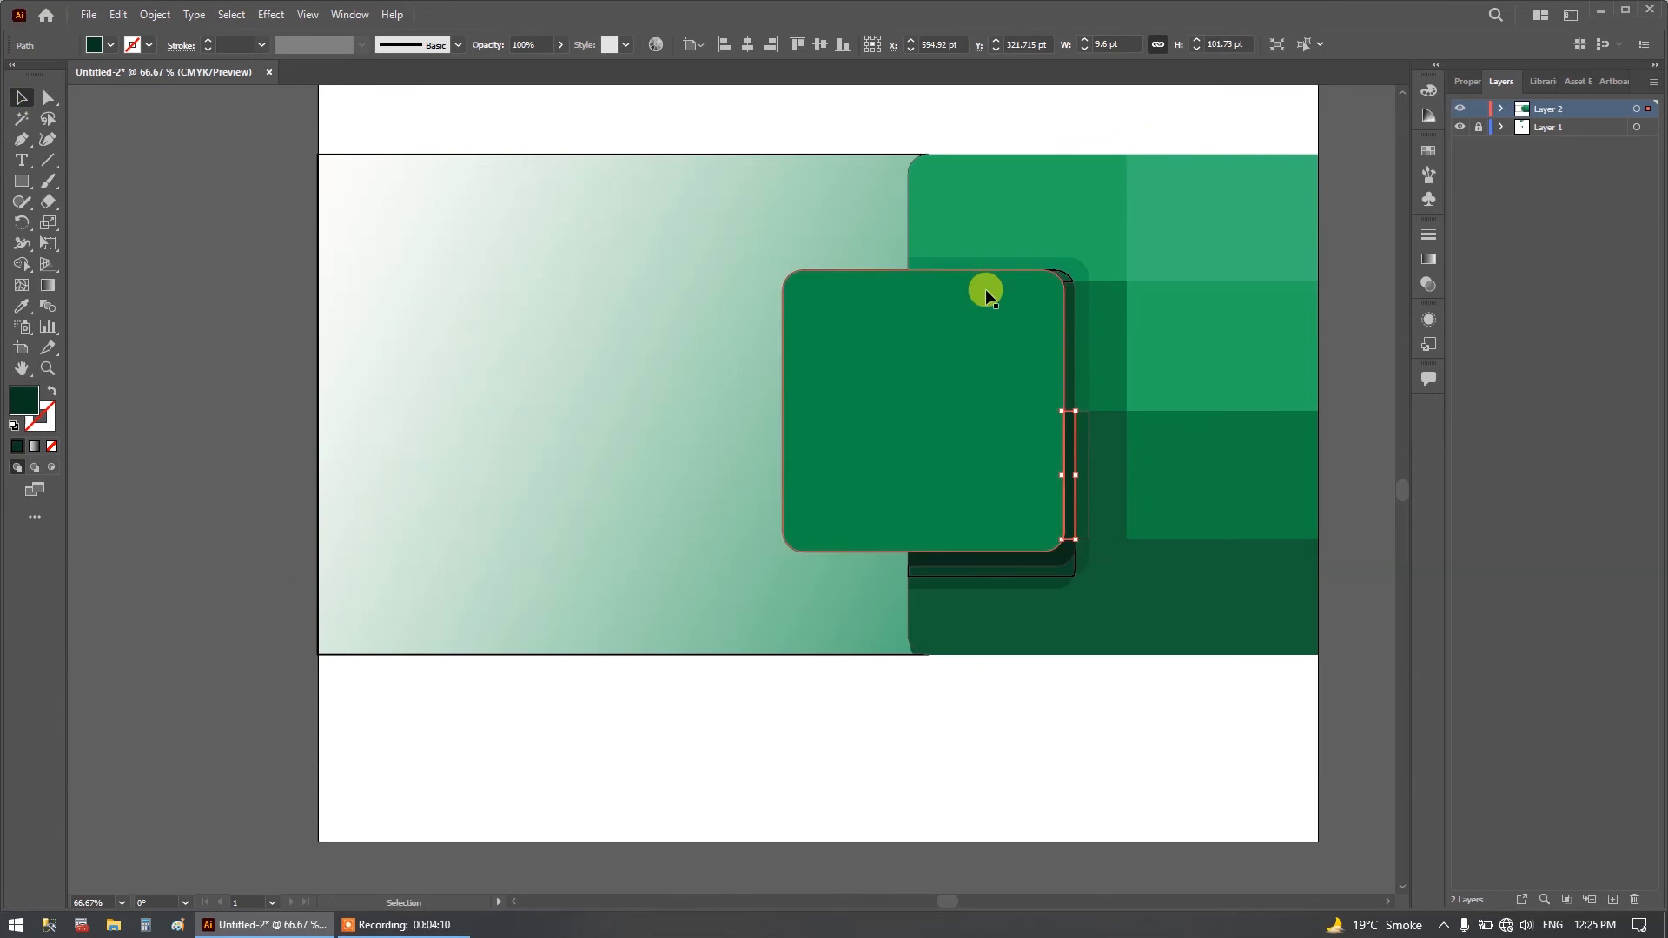
click(1069, 341)
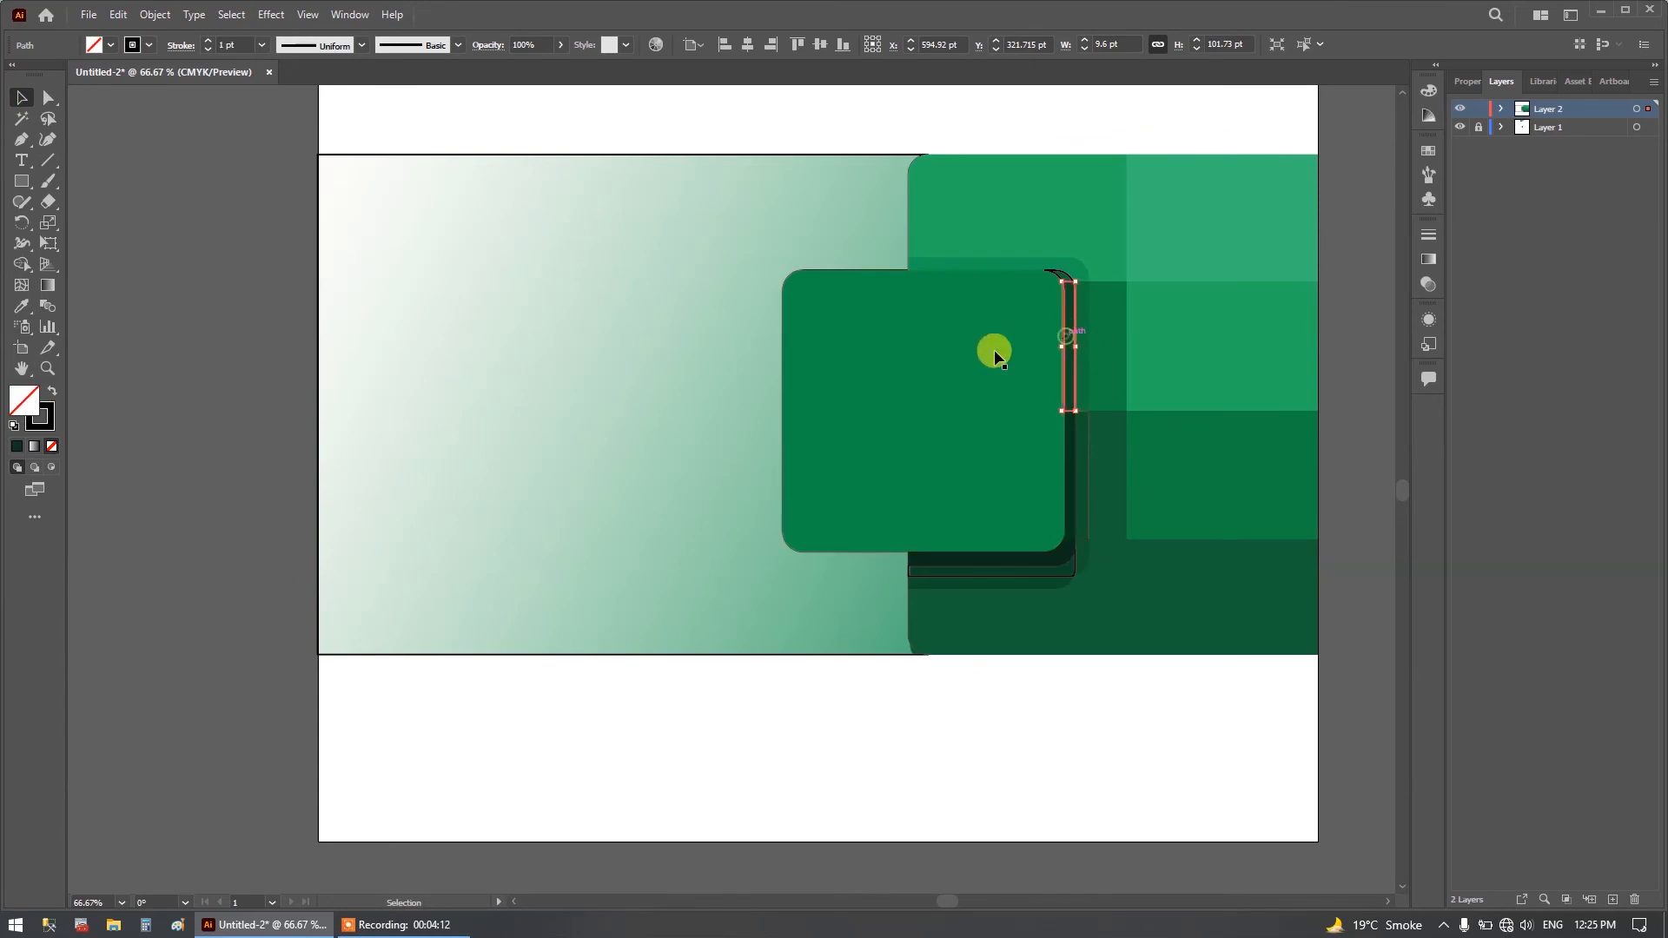
click(22, 306)
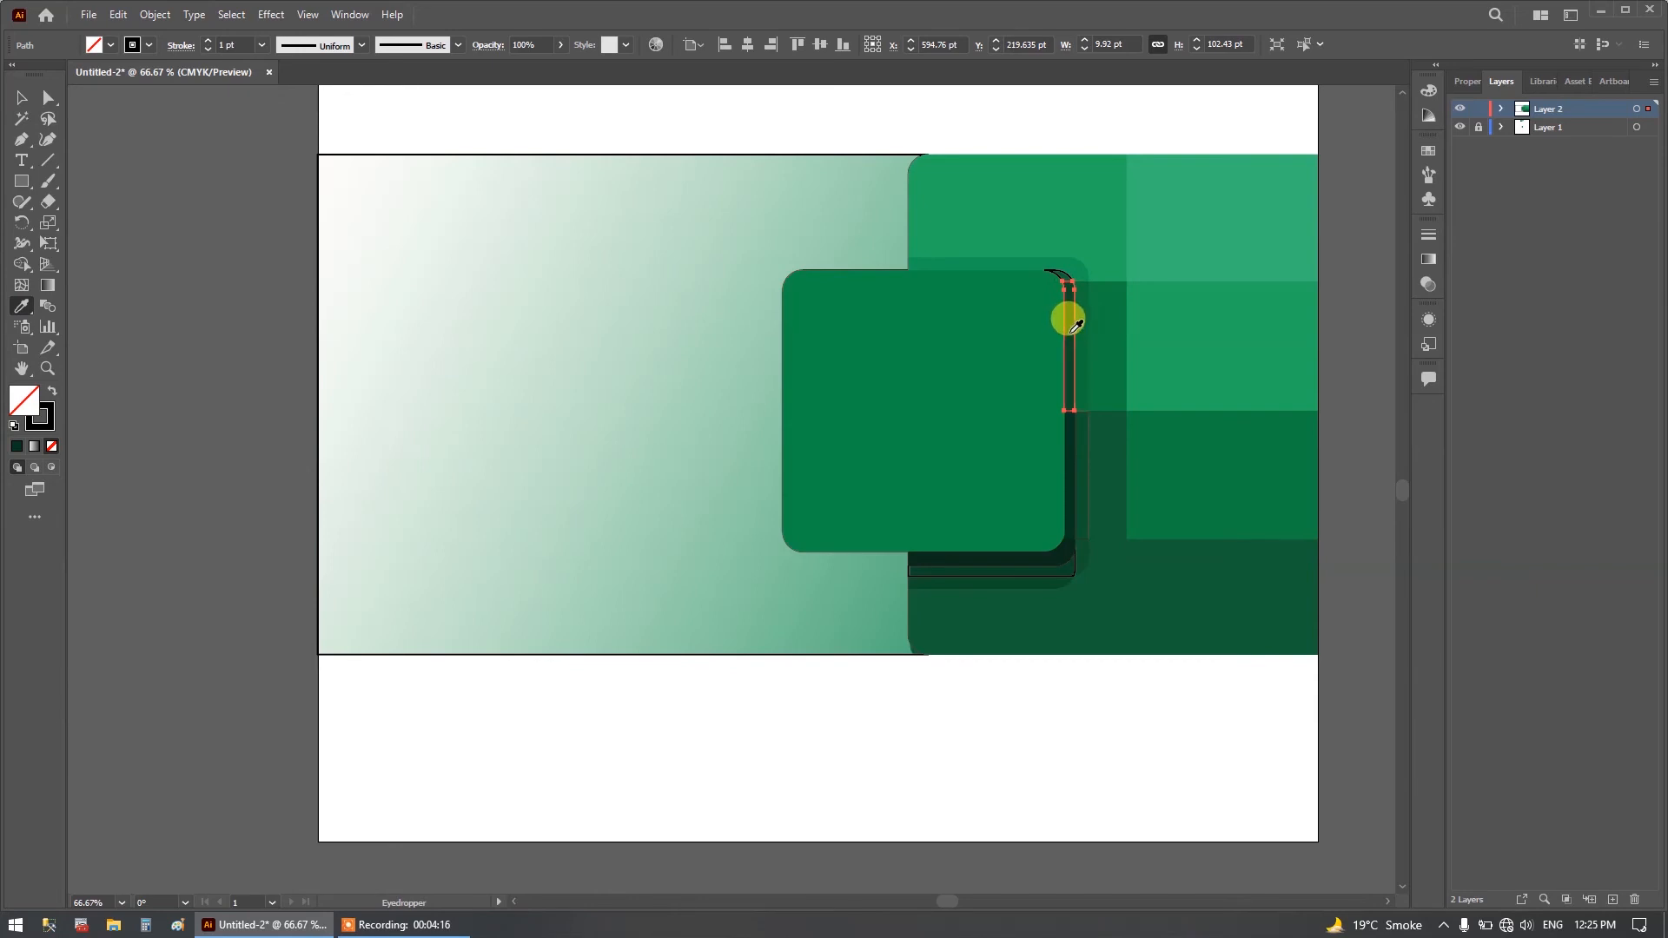
click(1076, 325)
click(26, 100)
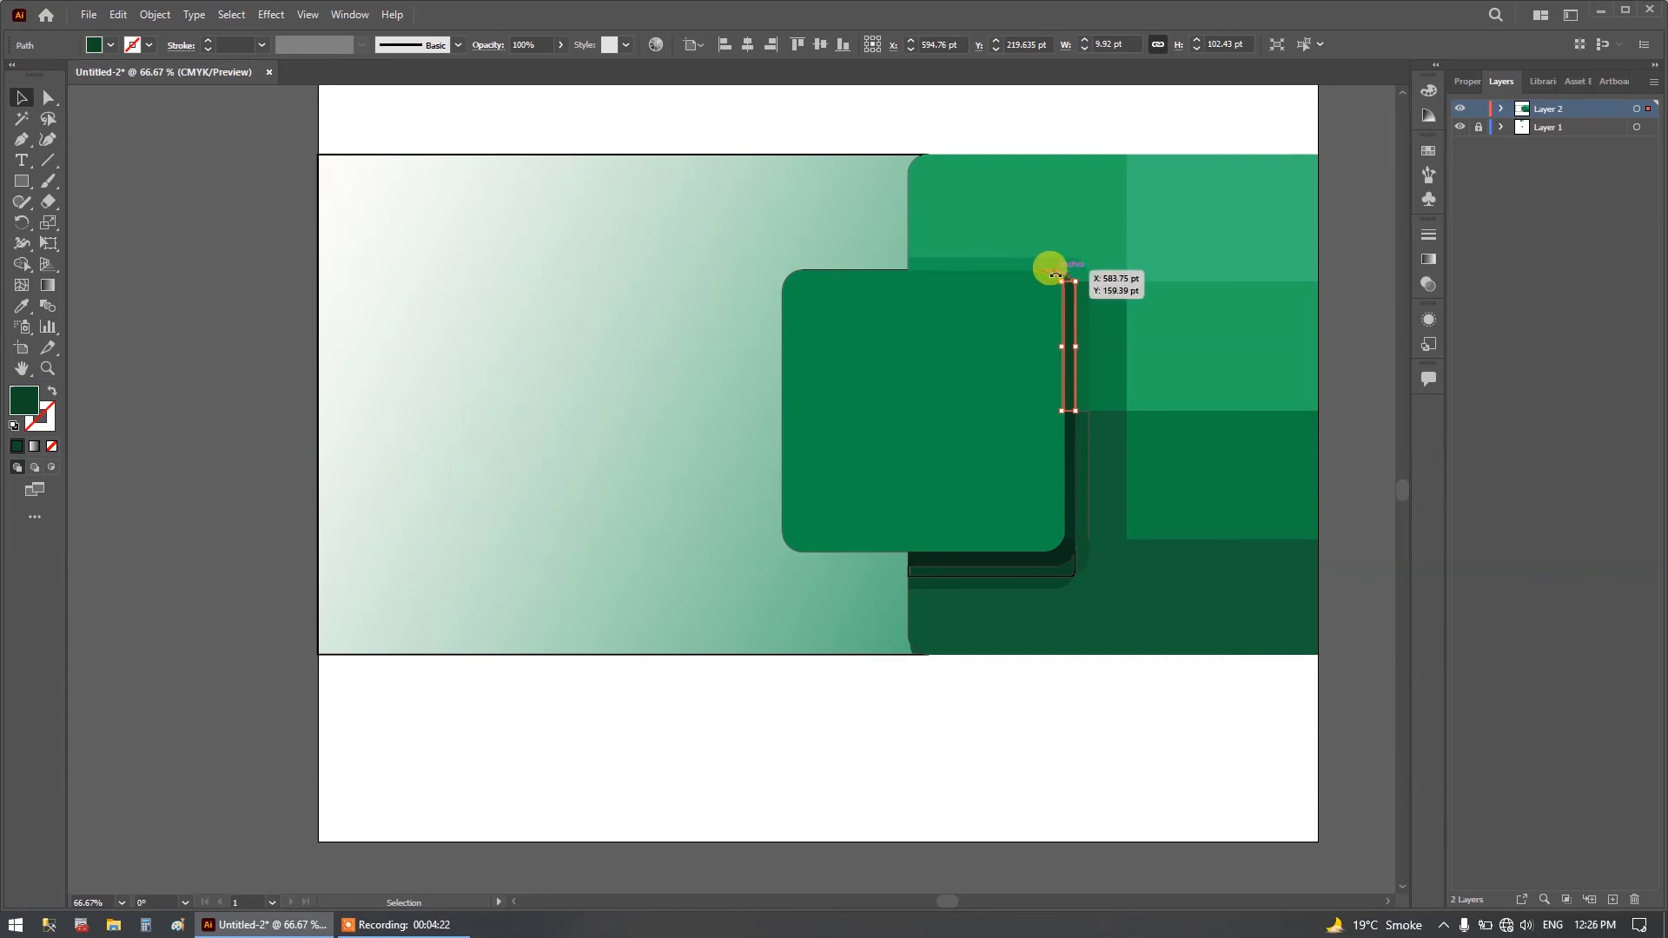
Try to fill the inner shadow's small upper-right corner piece with the green sampled from the reference image.
click(1056, 276)
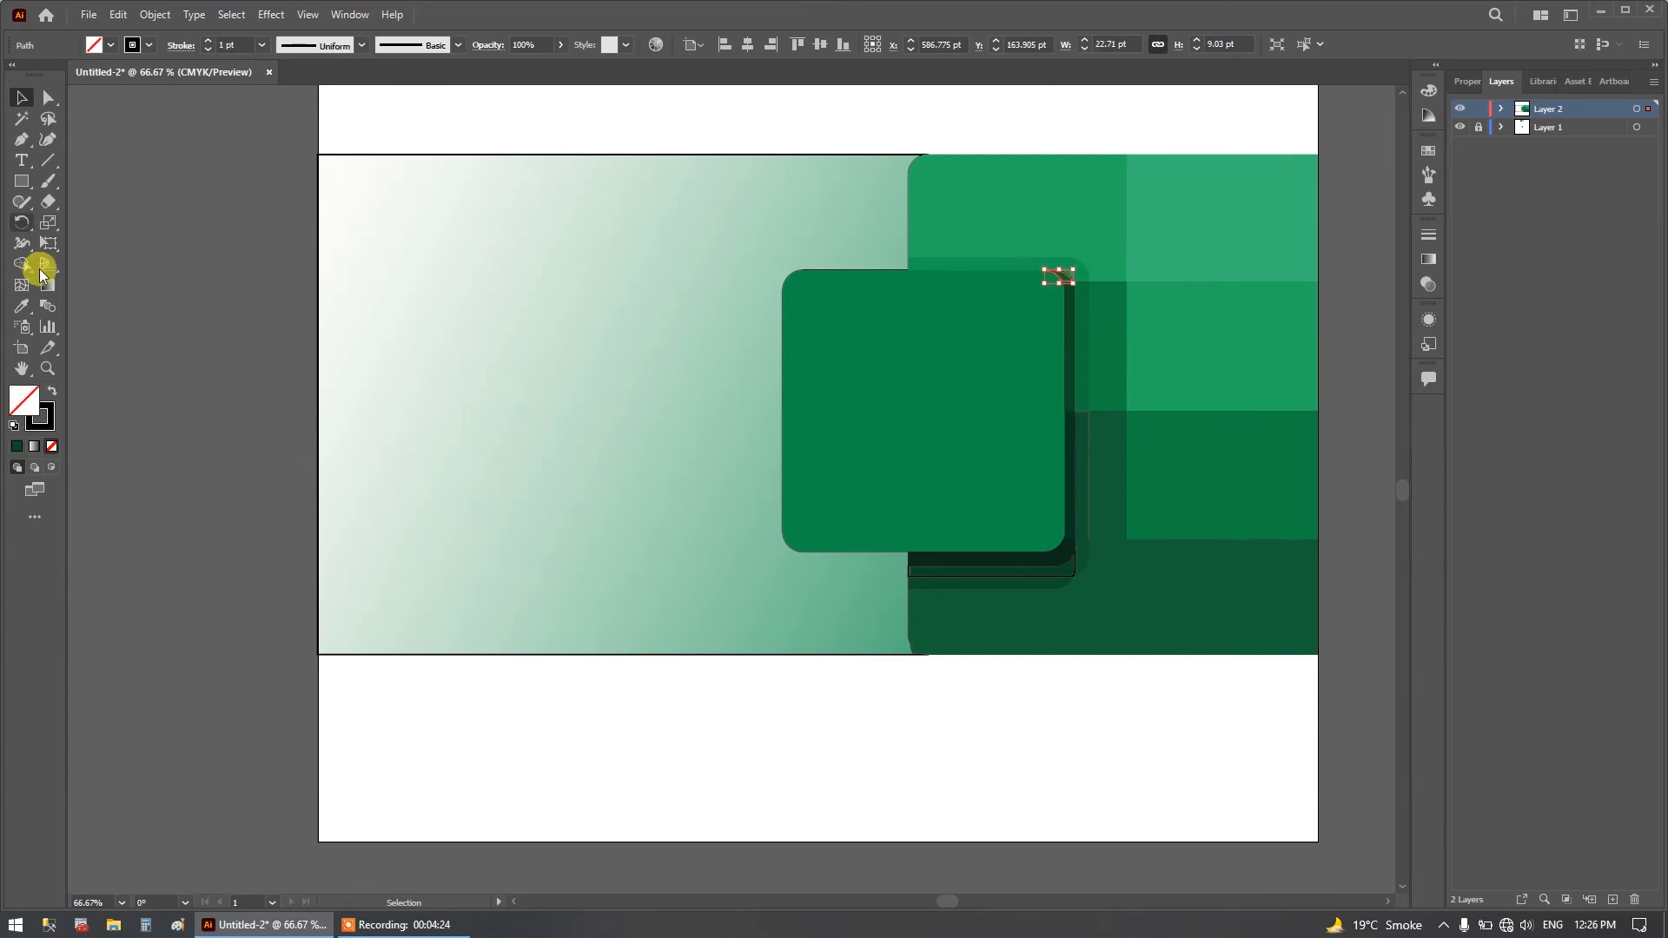
click(18, 309)
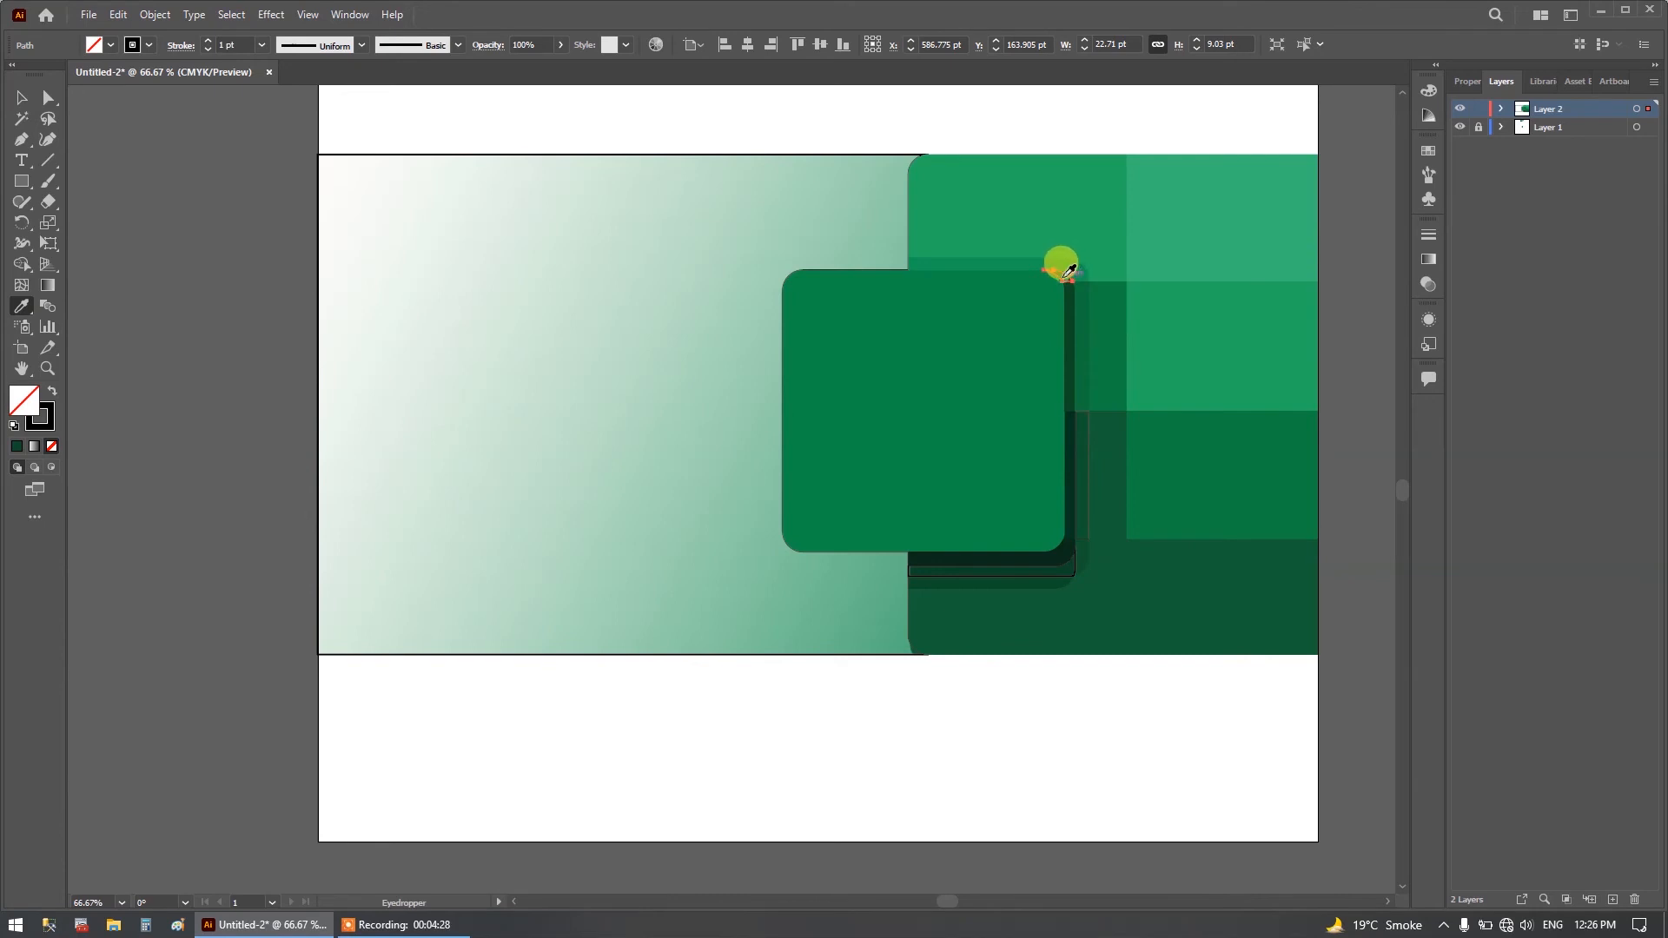
click(24, 101)
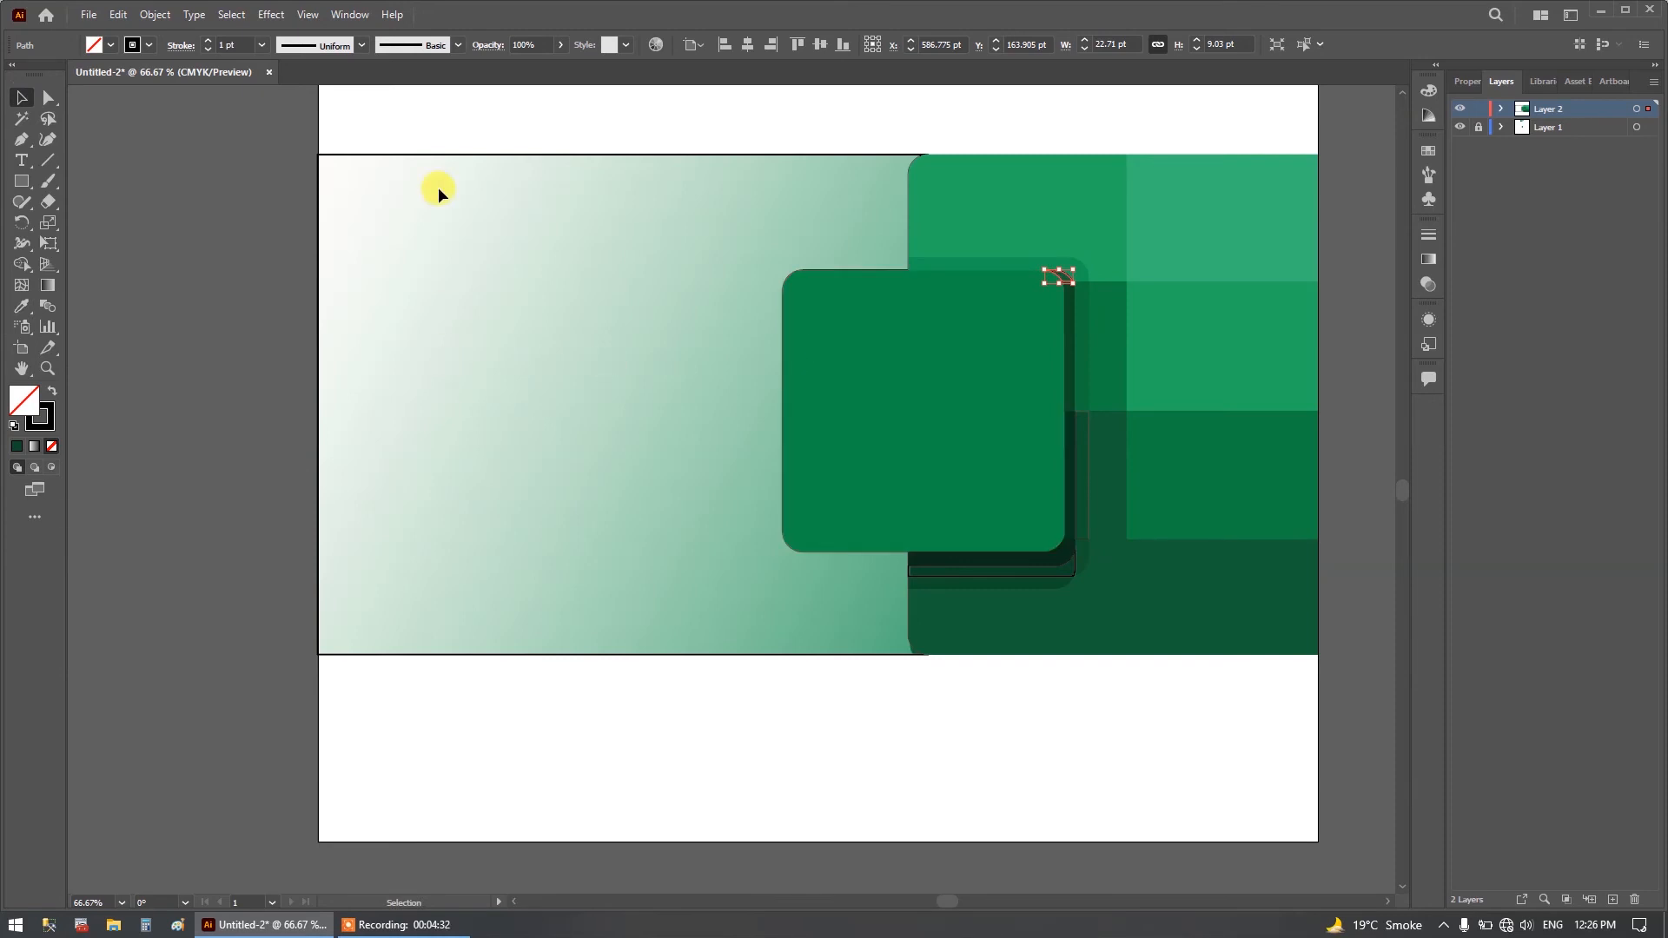
Fill the large background shape left of the rounded square with the pale green sampled from the reference gradient.
click(455, 154)
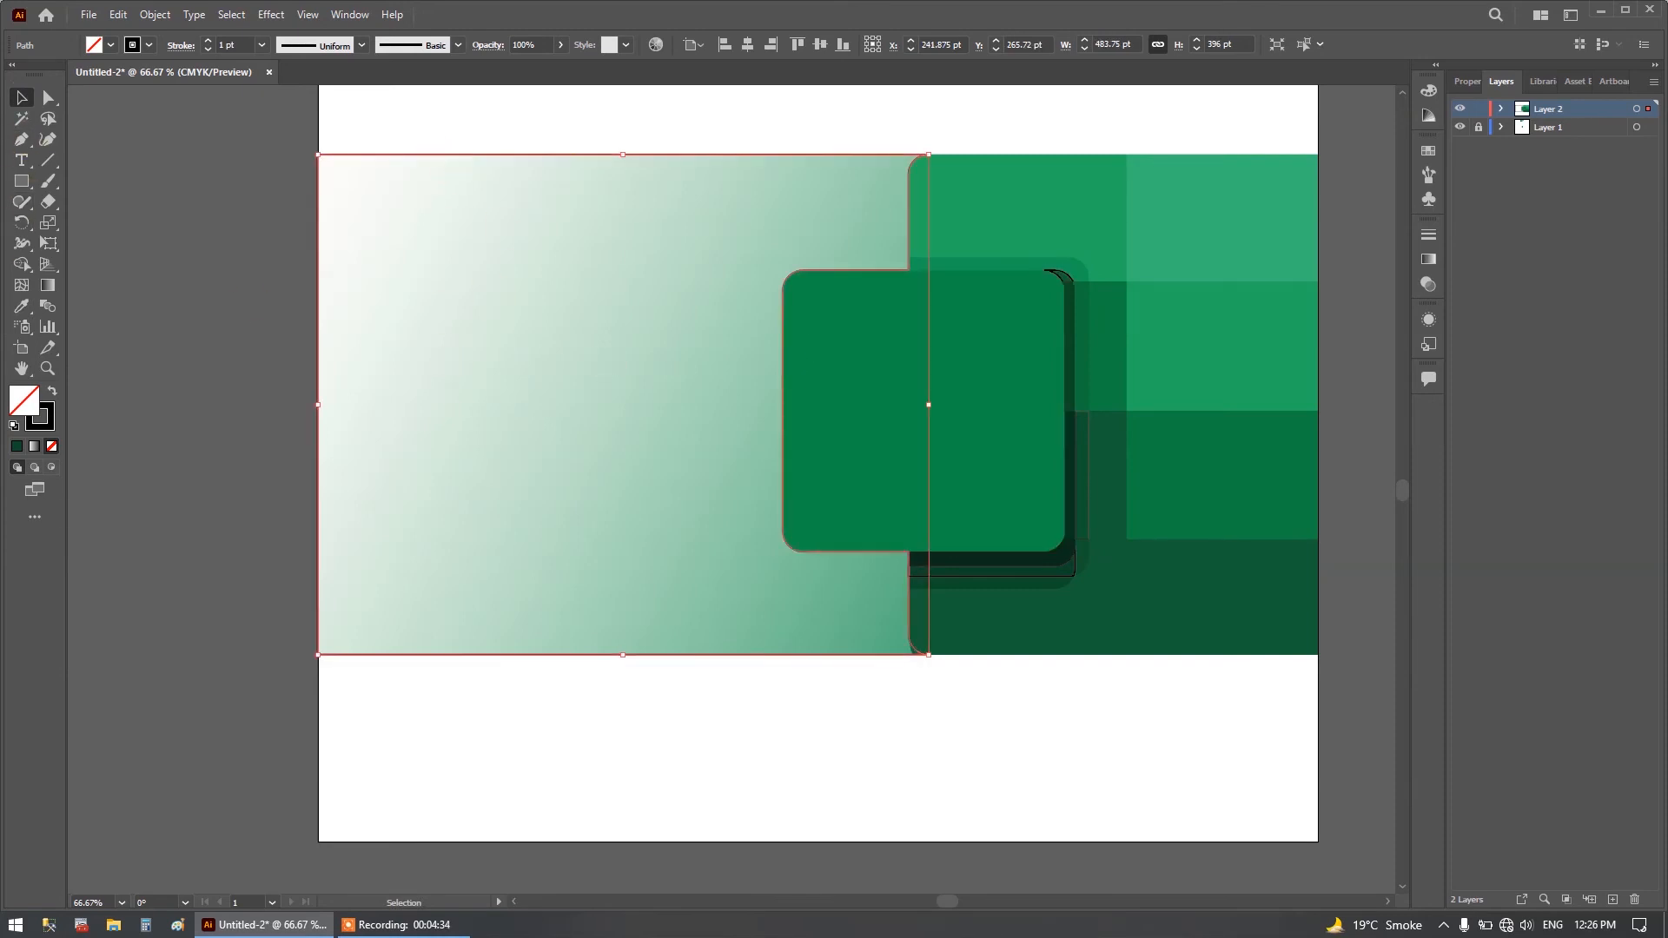
click(22, 306)
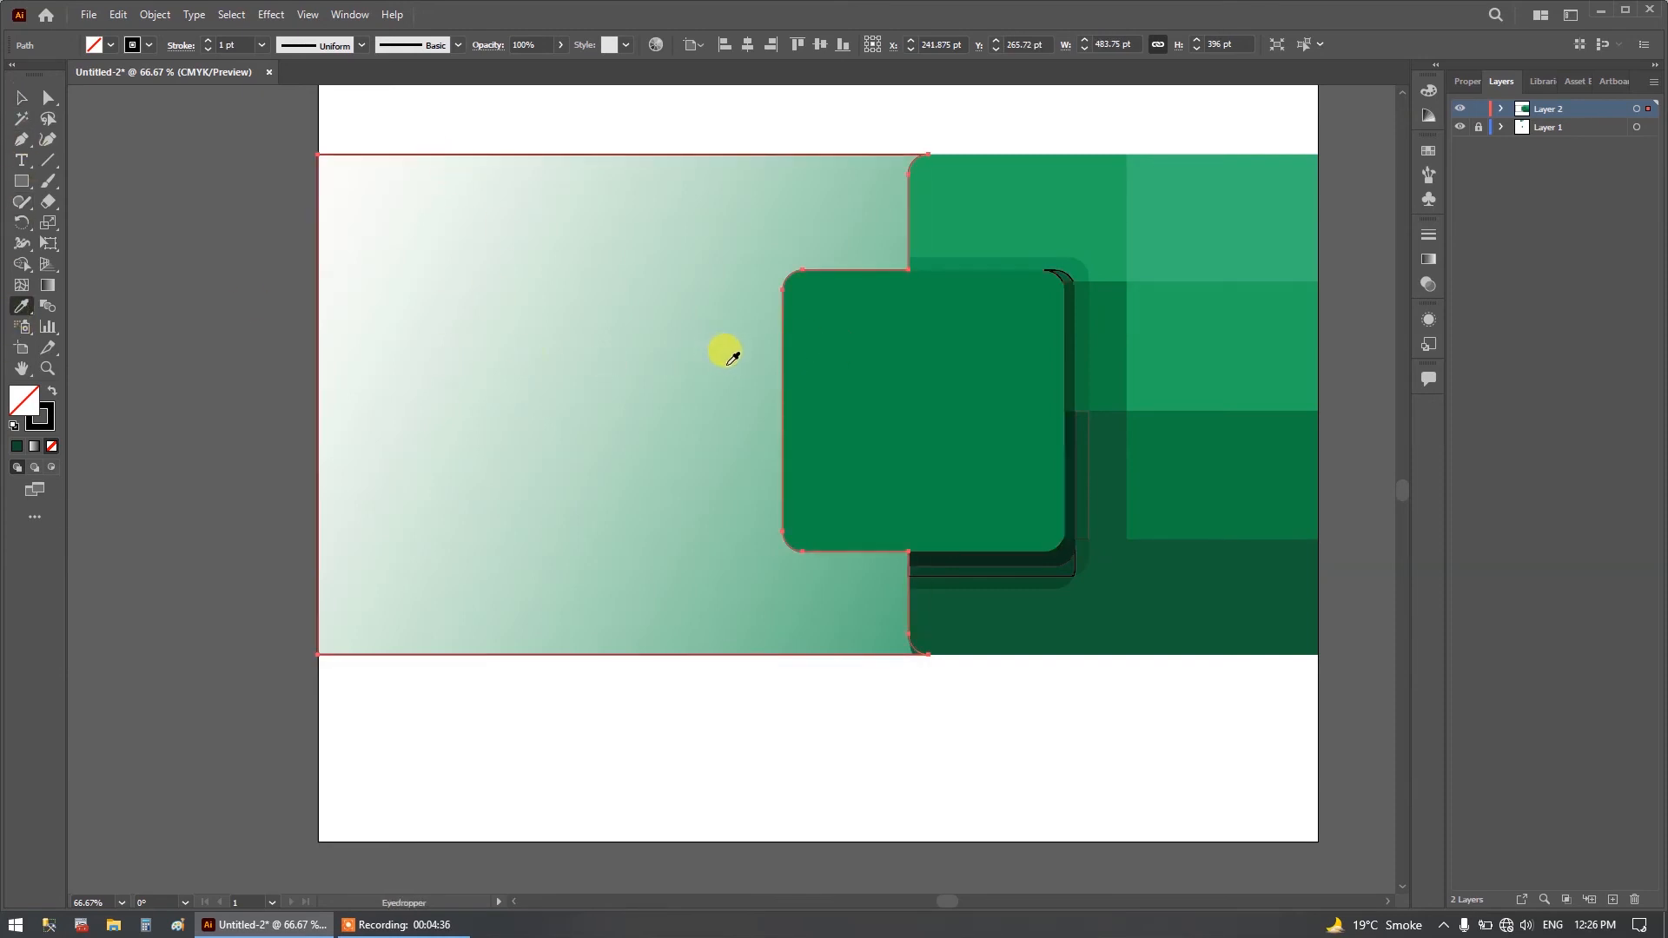
click(731, 363)
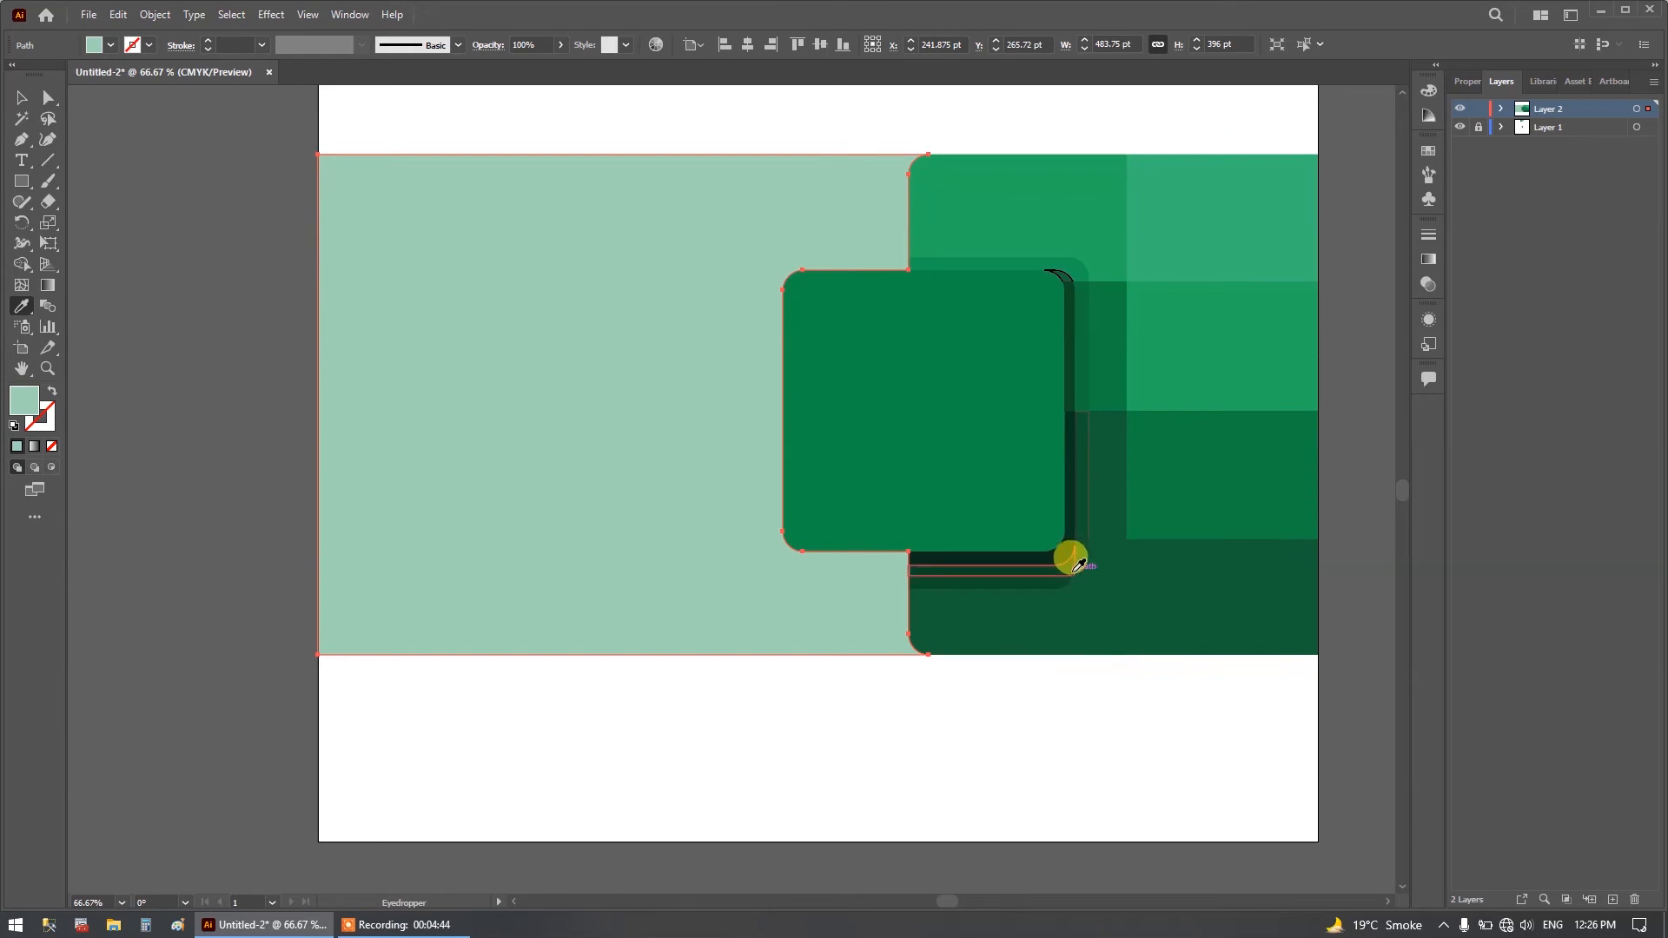
click(21, 95)
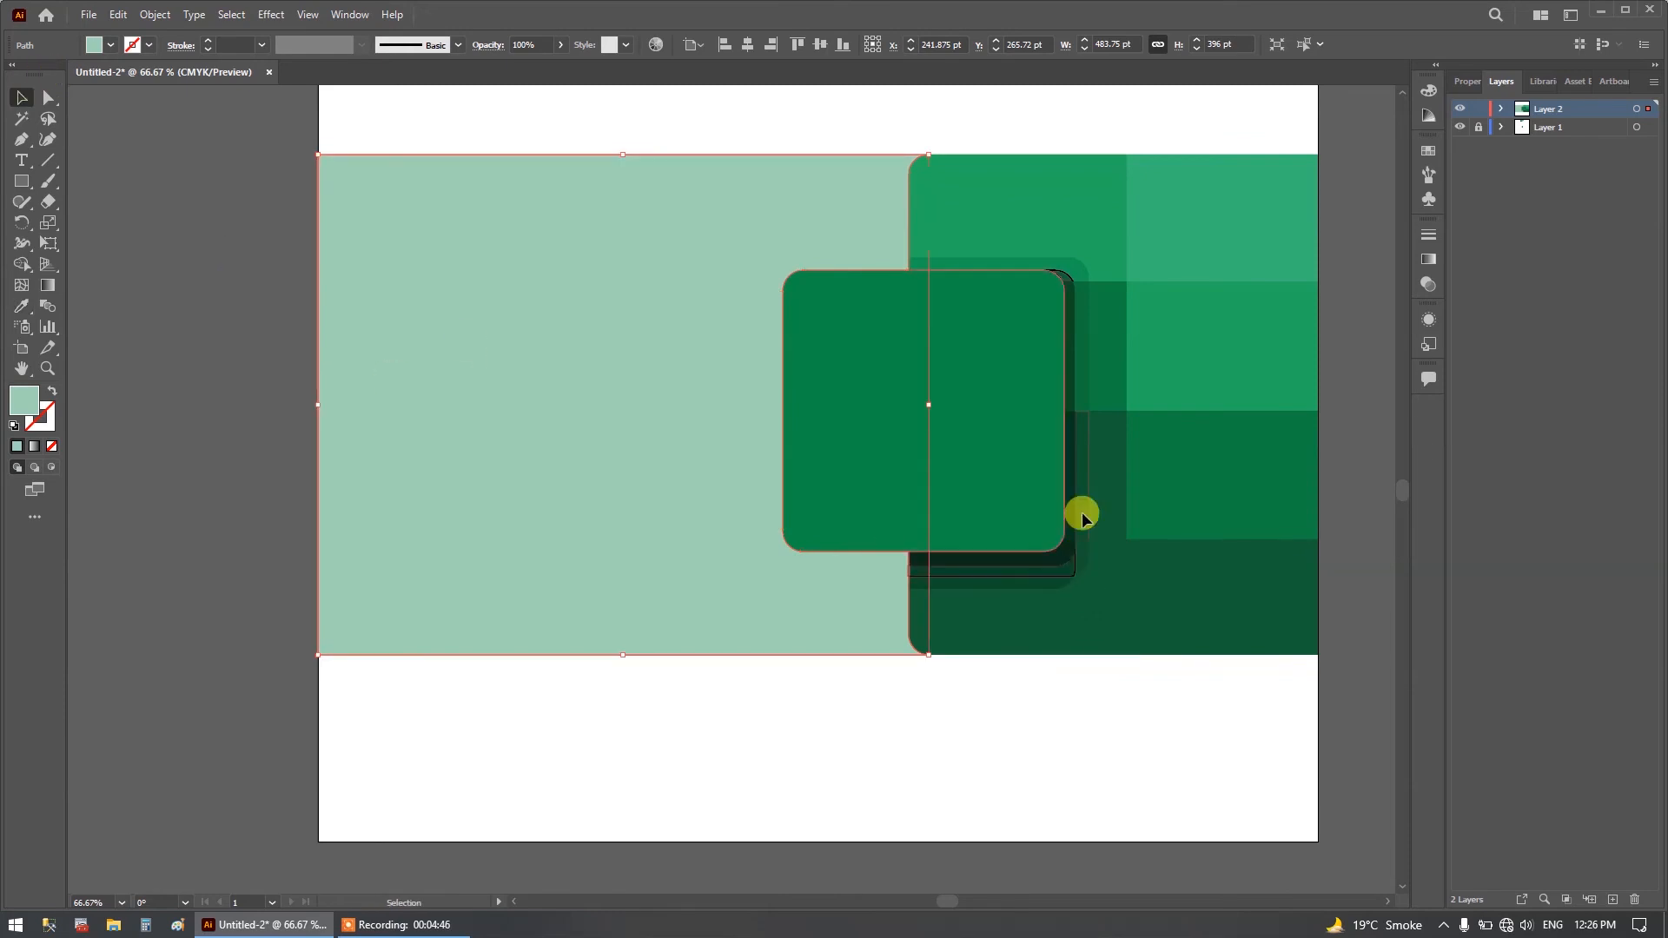
Fill the shadow strip just below the darkest strip under the rounded square with the dark green sampled from the reference image.
click(1071, 572)
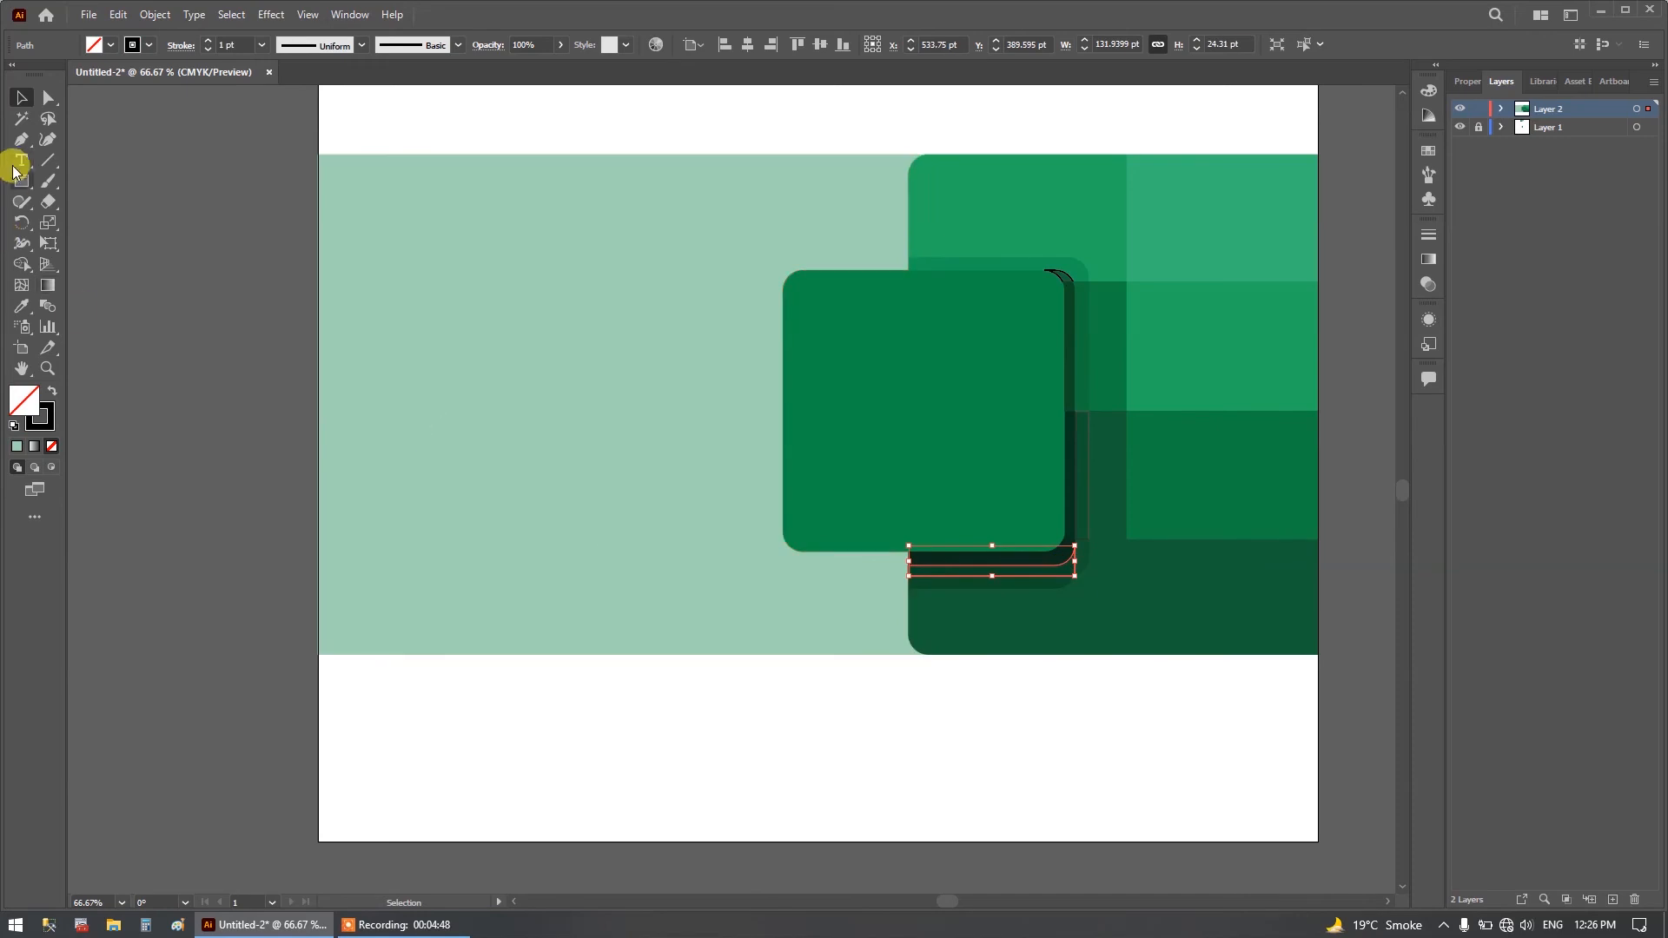
click(22, 306)
click(1070, 563)
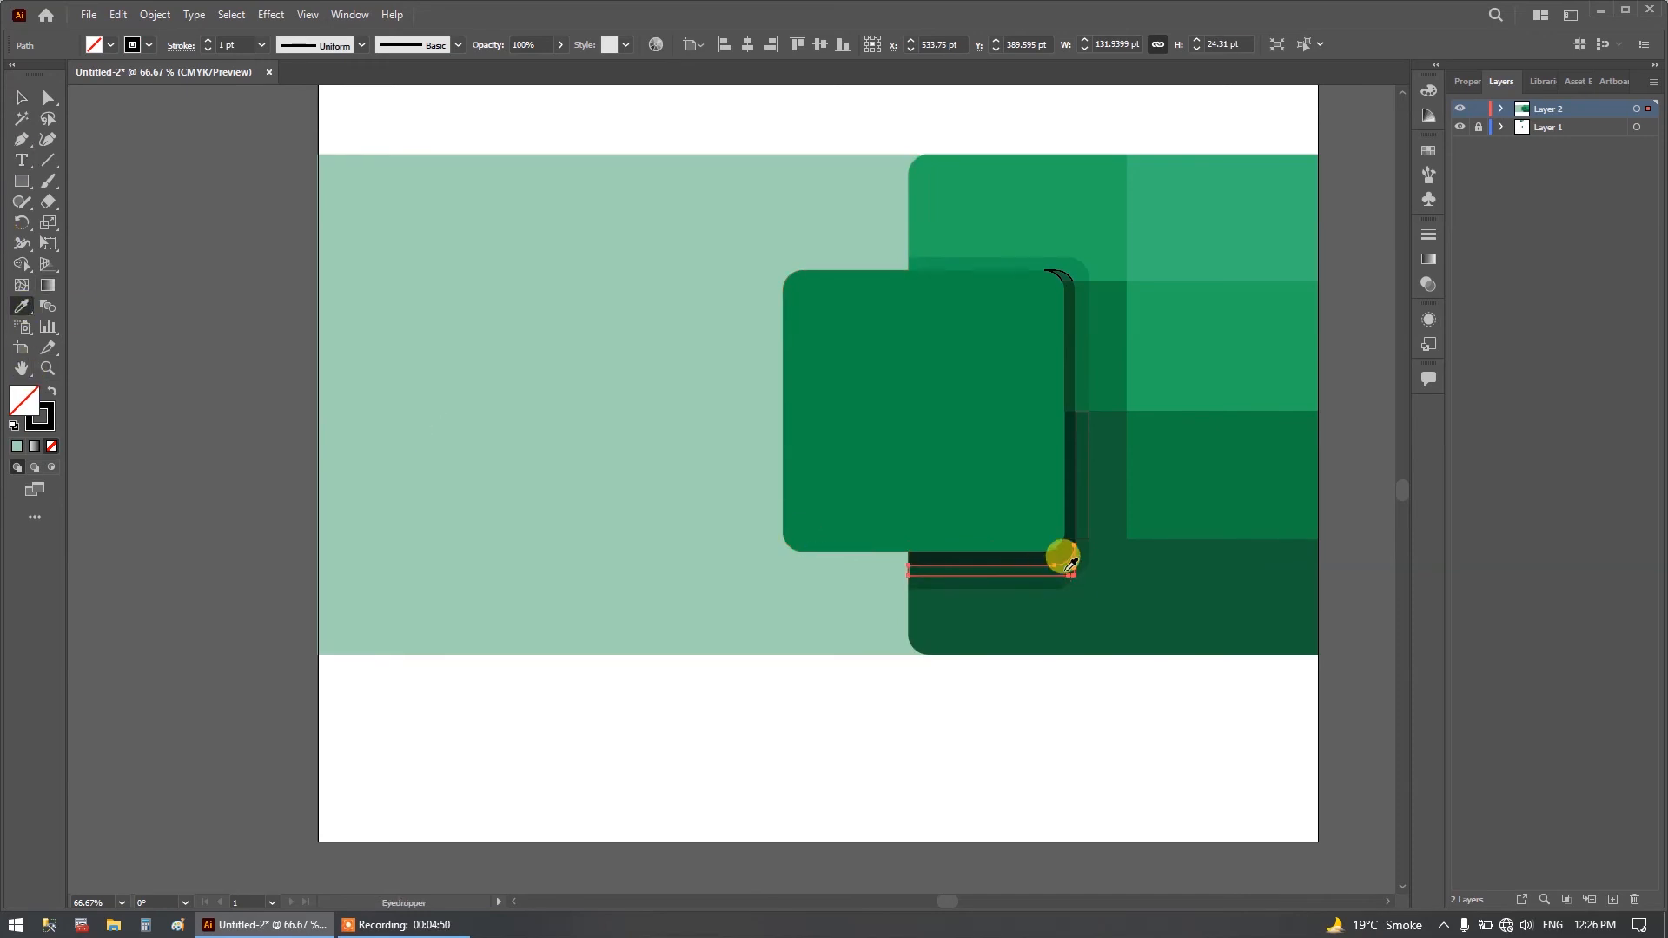
click(1070, 559)
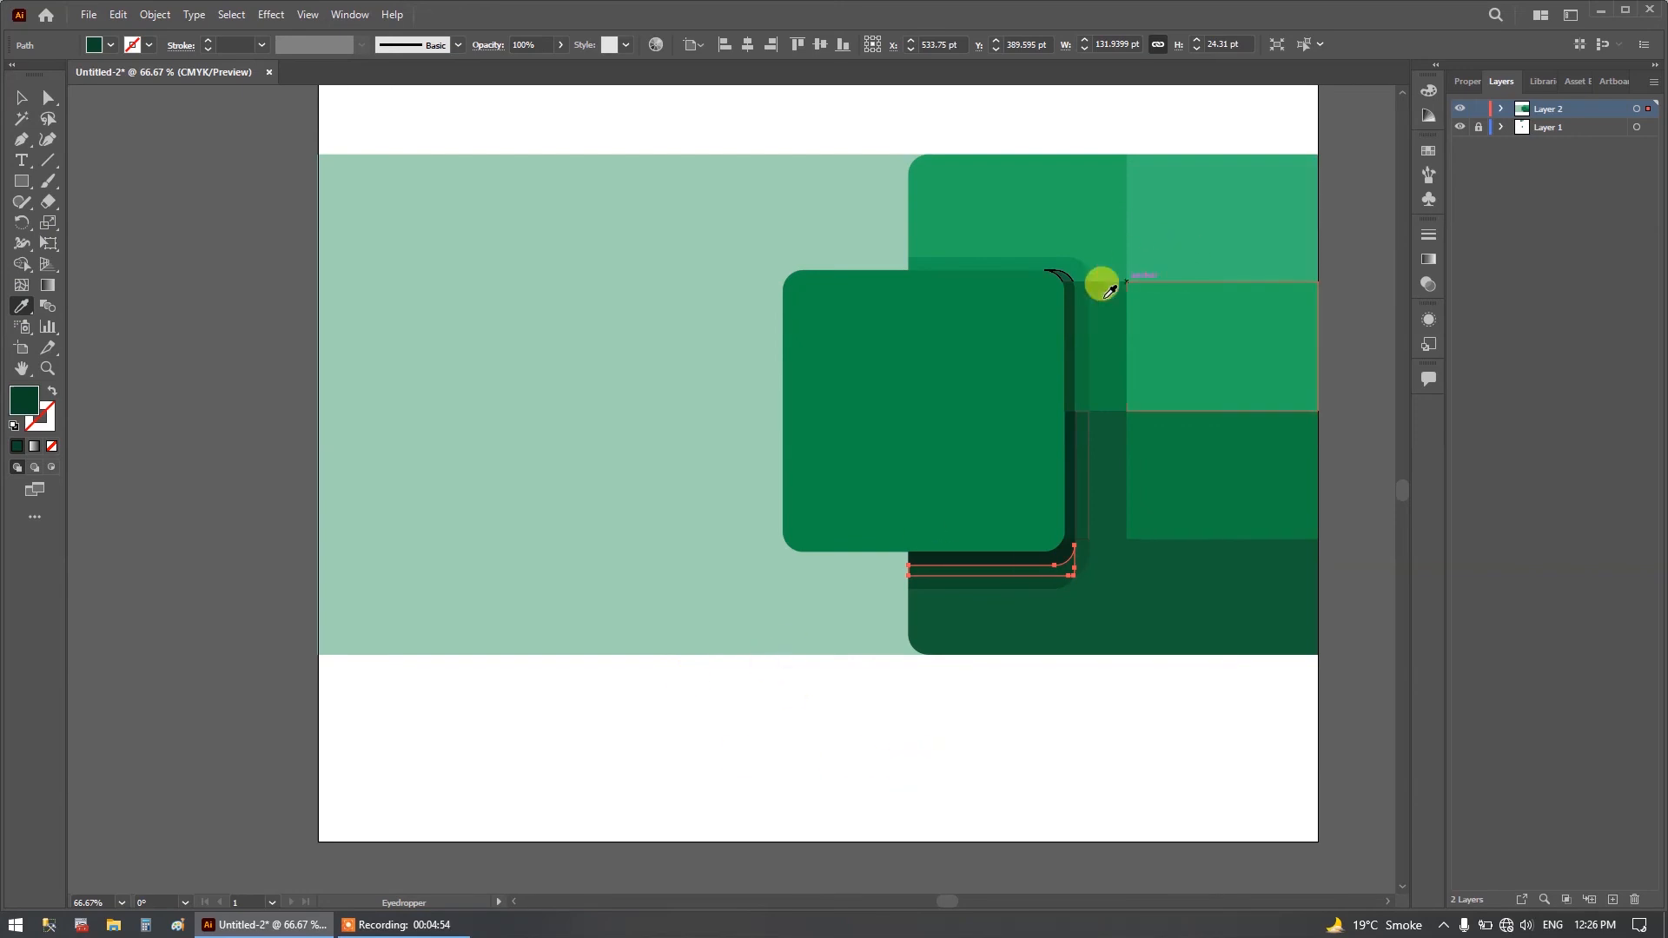
click(1071, 270)
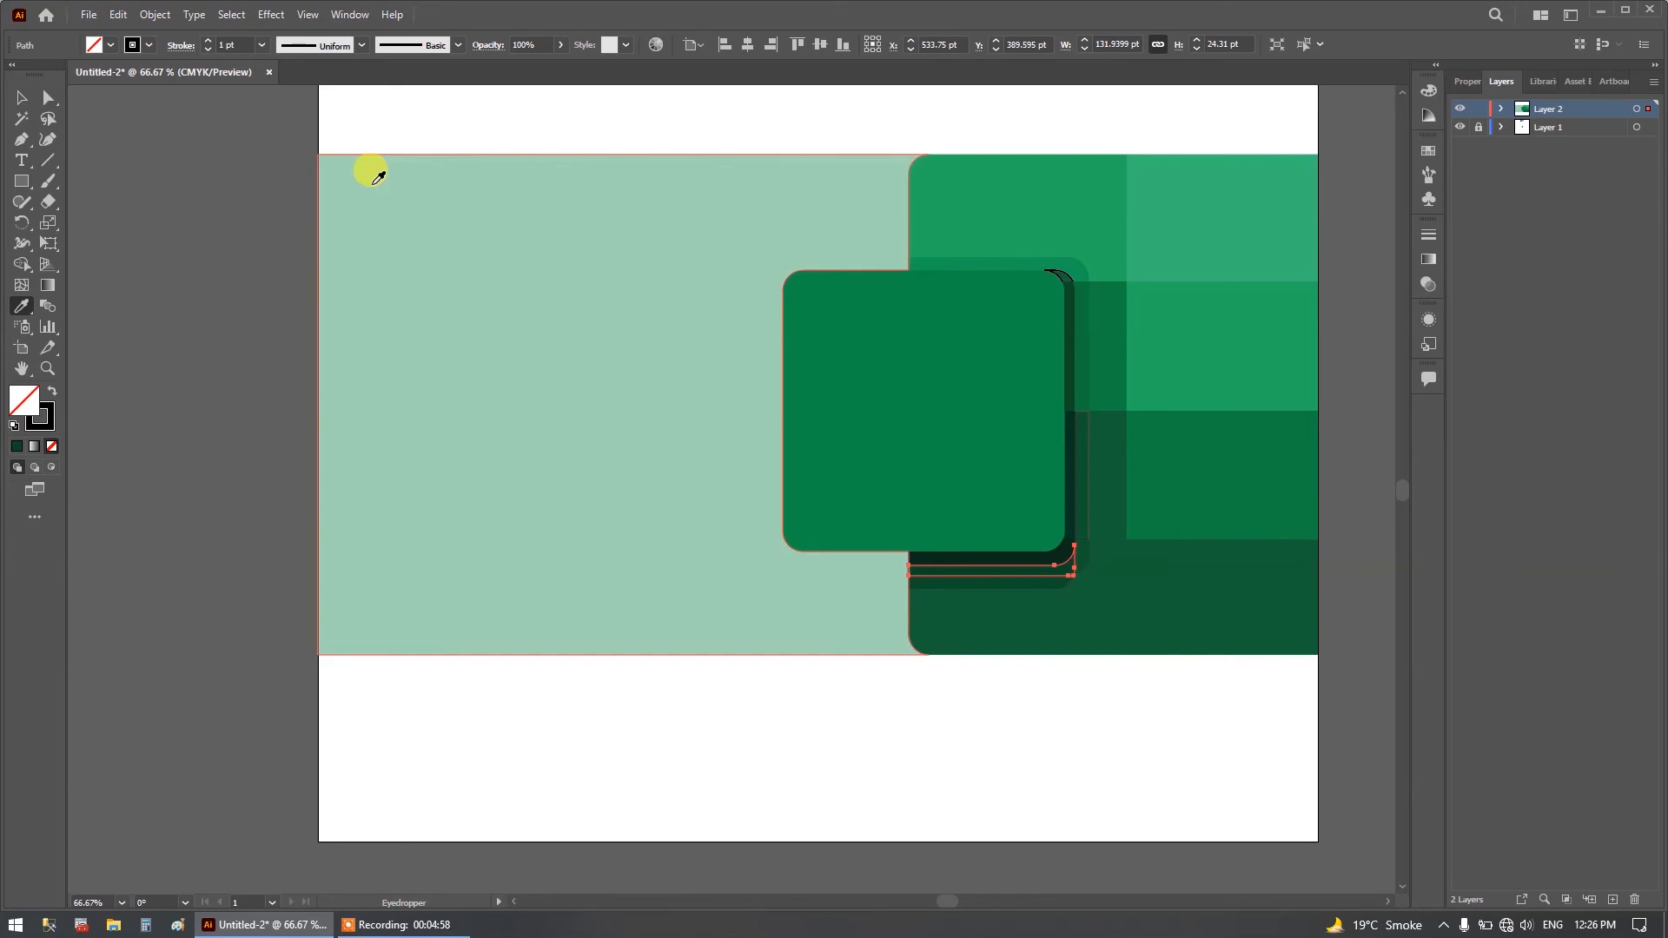
click(427, 206)
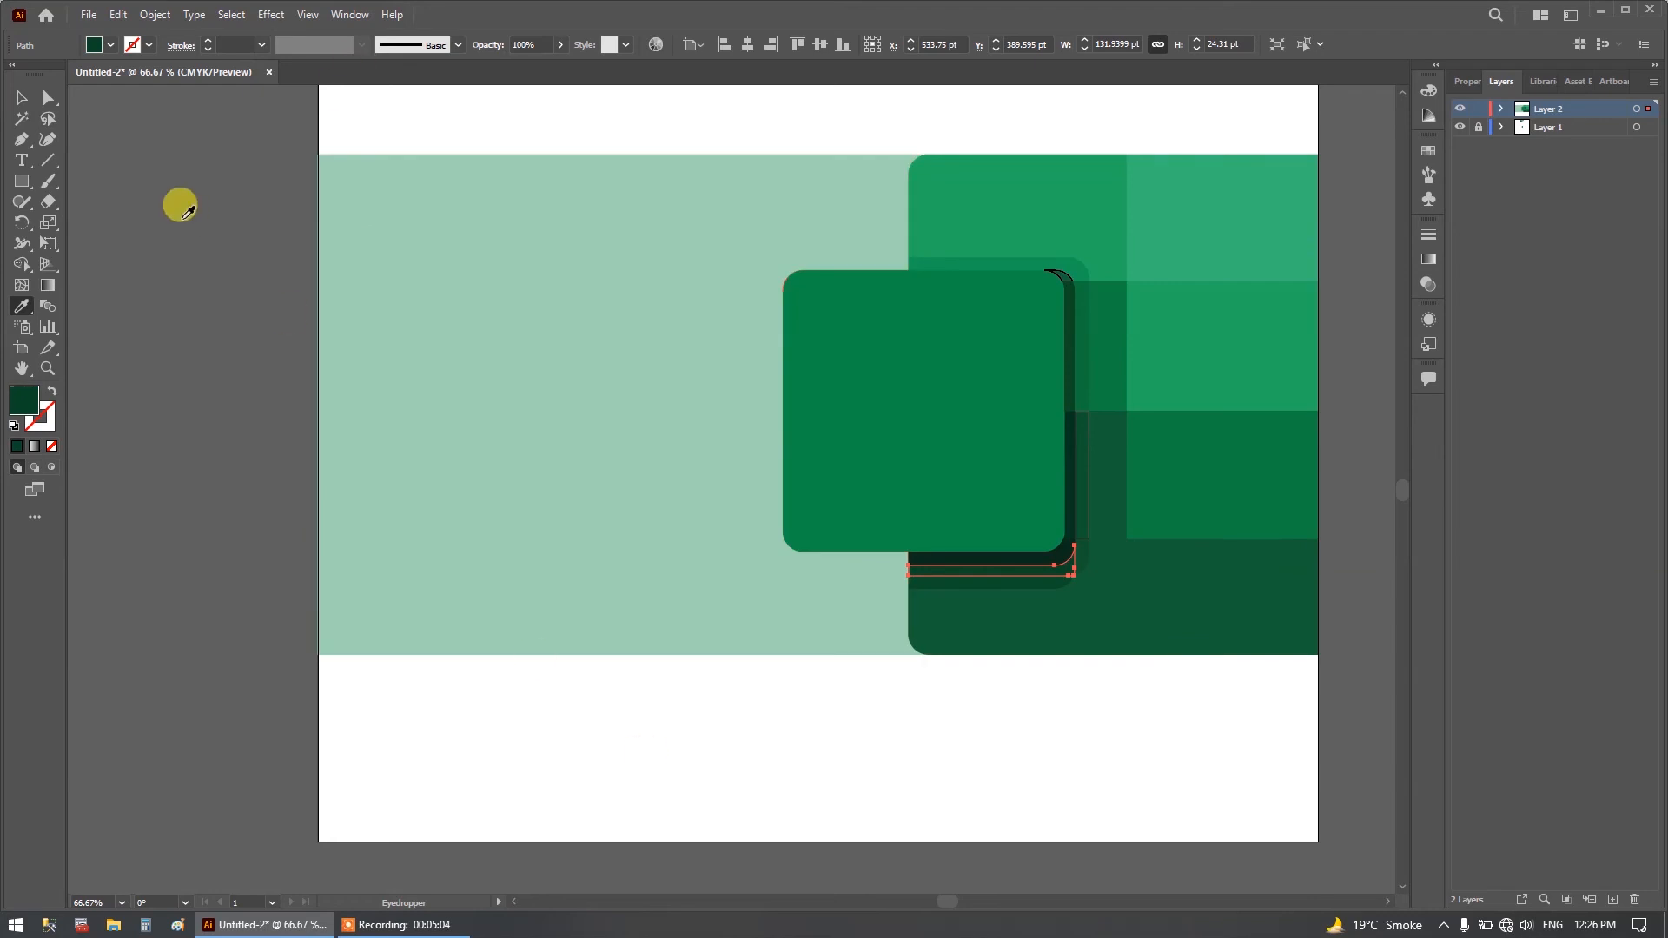
Fill the curved inner shadow piece at the rounded square's upper-right corner with the dark green sampled from the reference image.
click(31, 101)
click(30, 102)
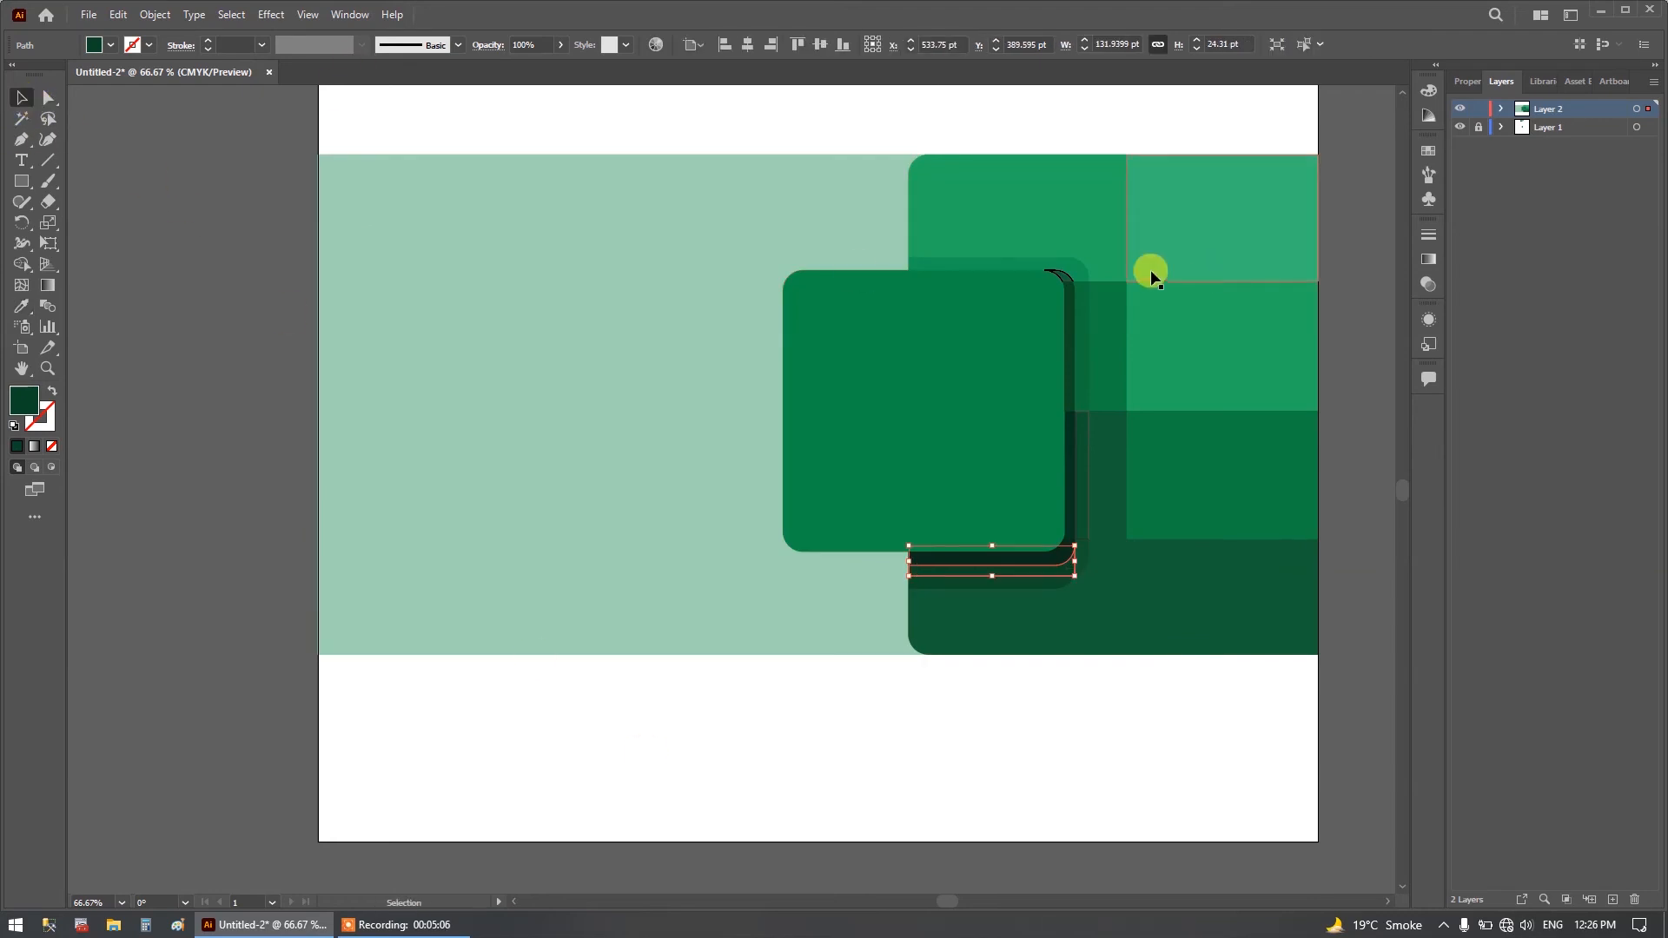
click(1067, 278)
scroll(1065, 274, up, 2)
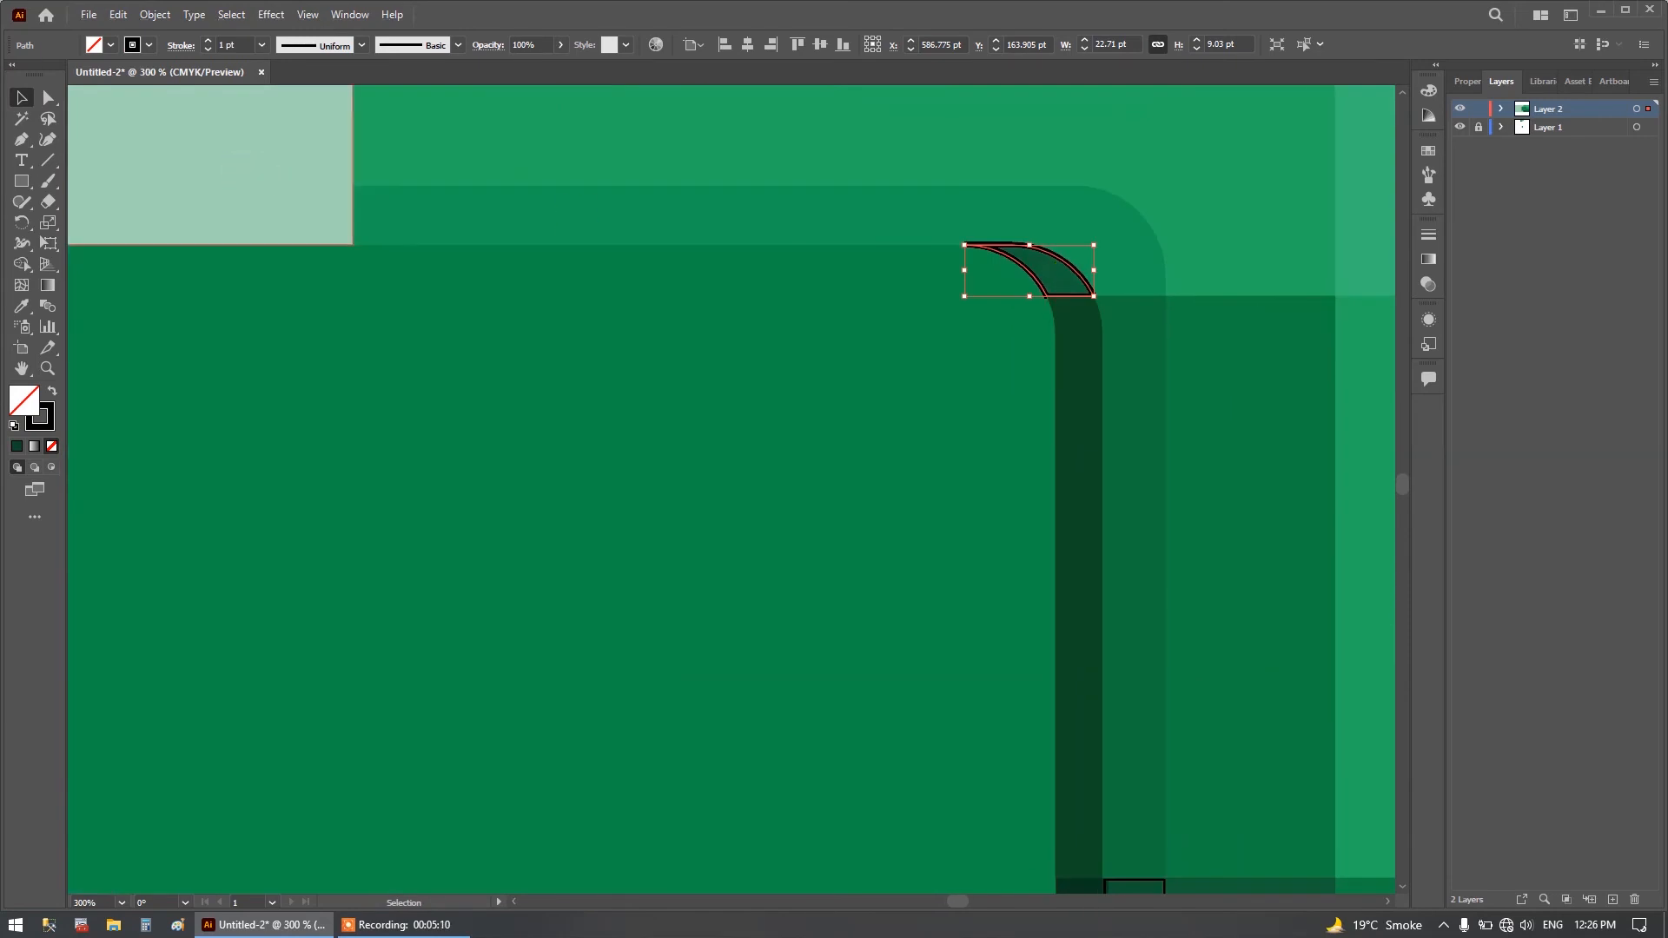
click(21, 306)
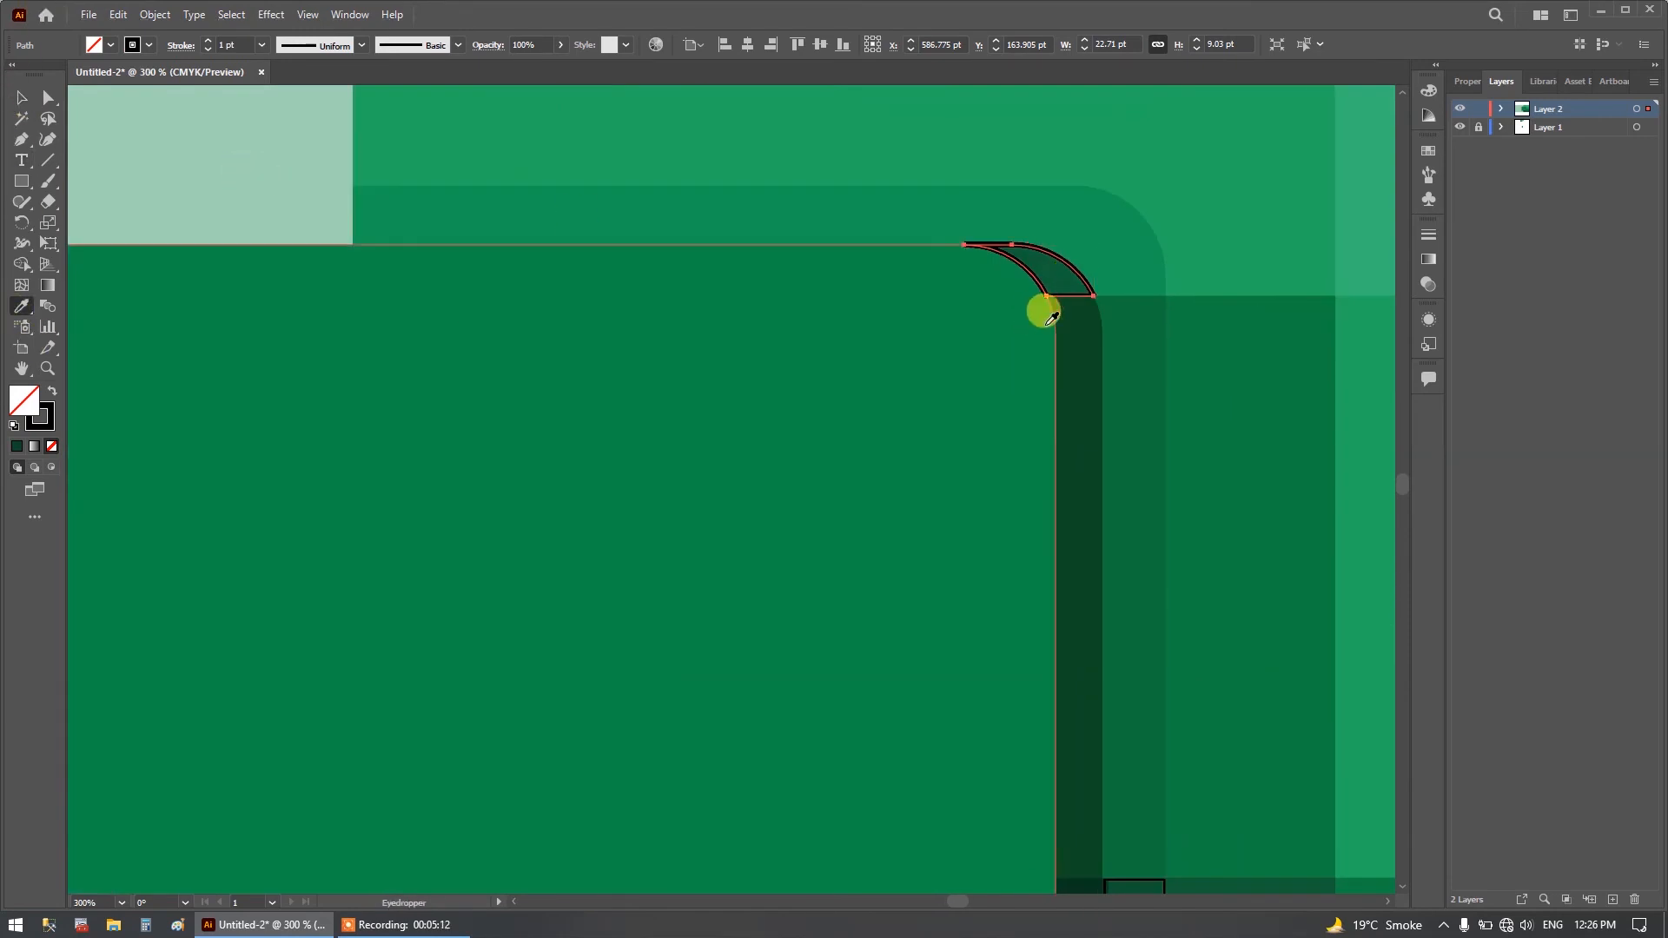
click(1045, 286)
scroll(995, 423, down, 2)
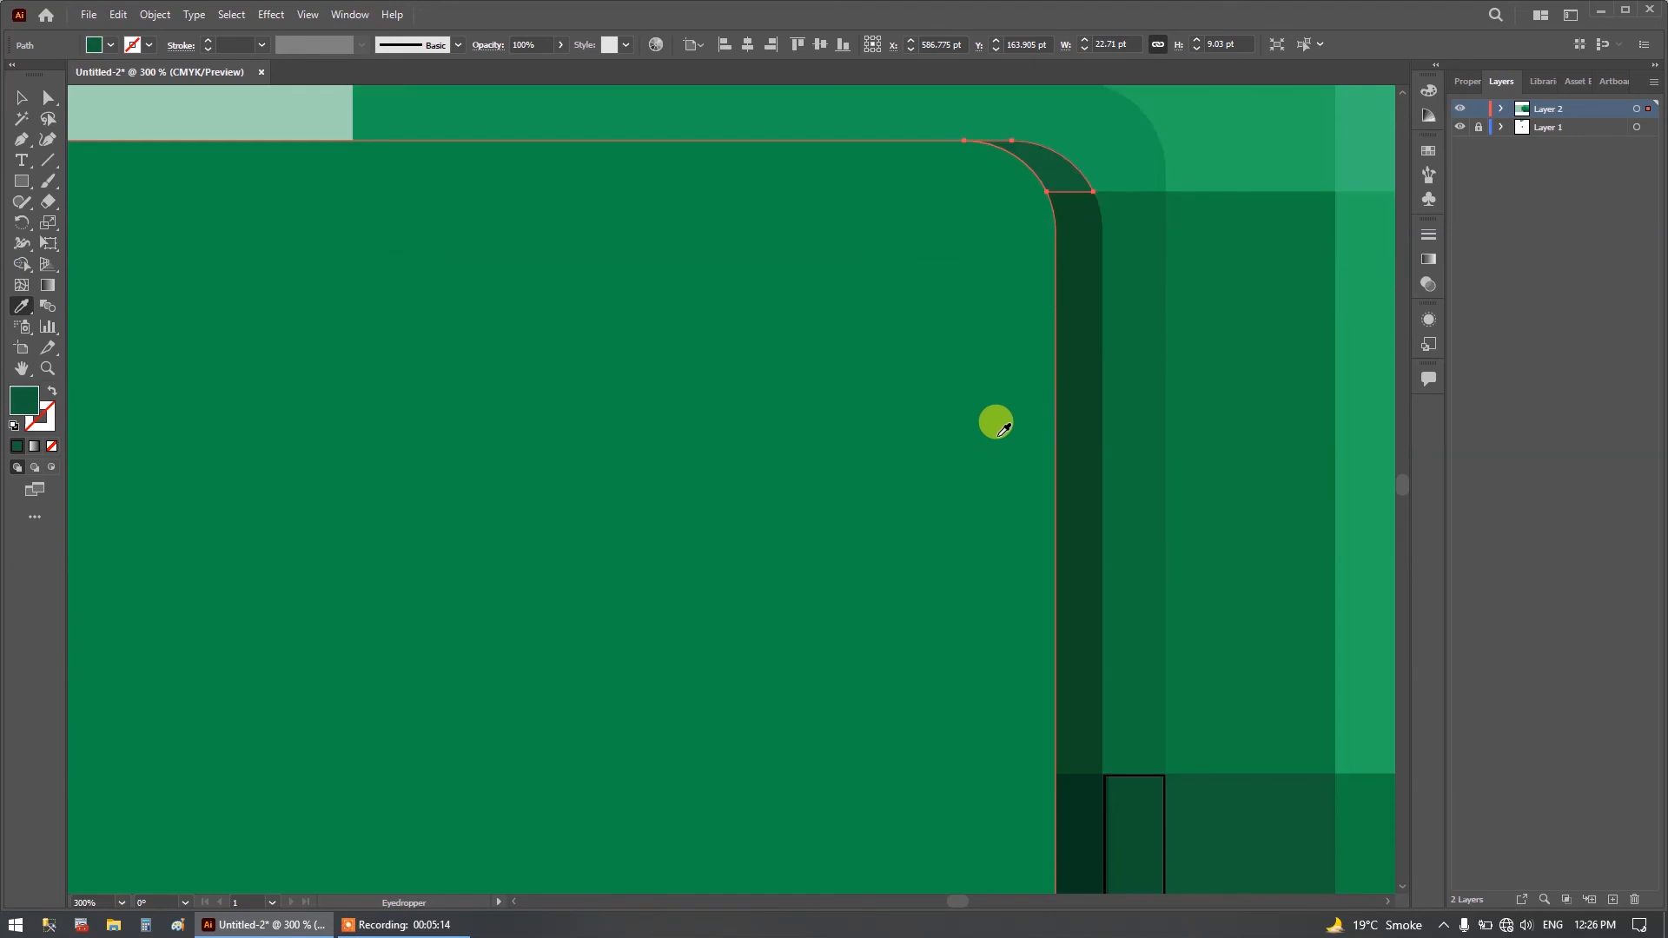
scroll(999, 422, down, 6)
click(21, 98)
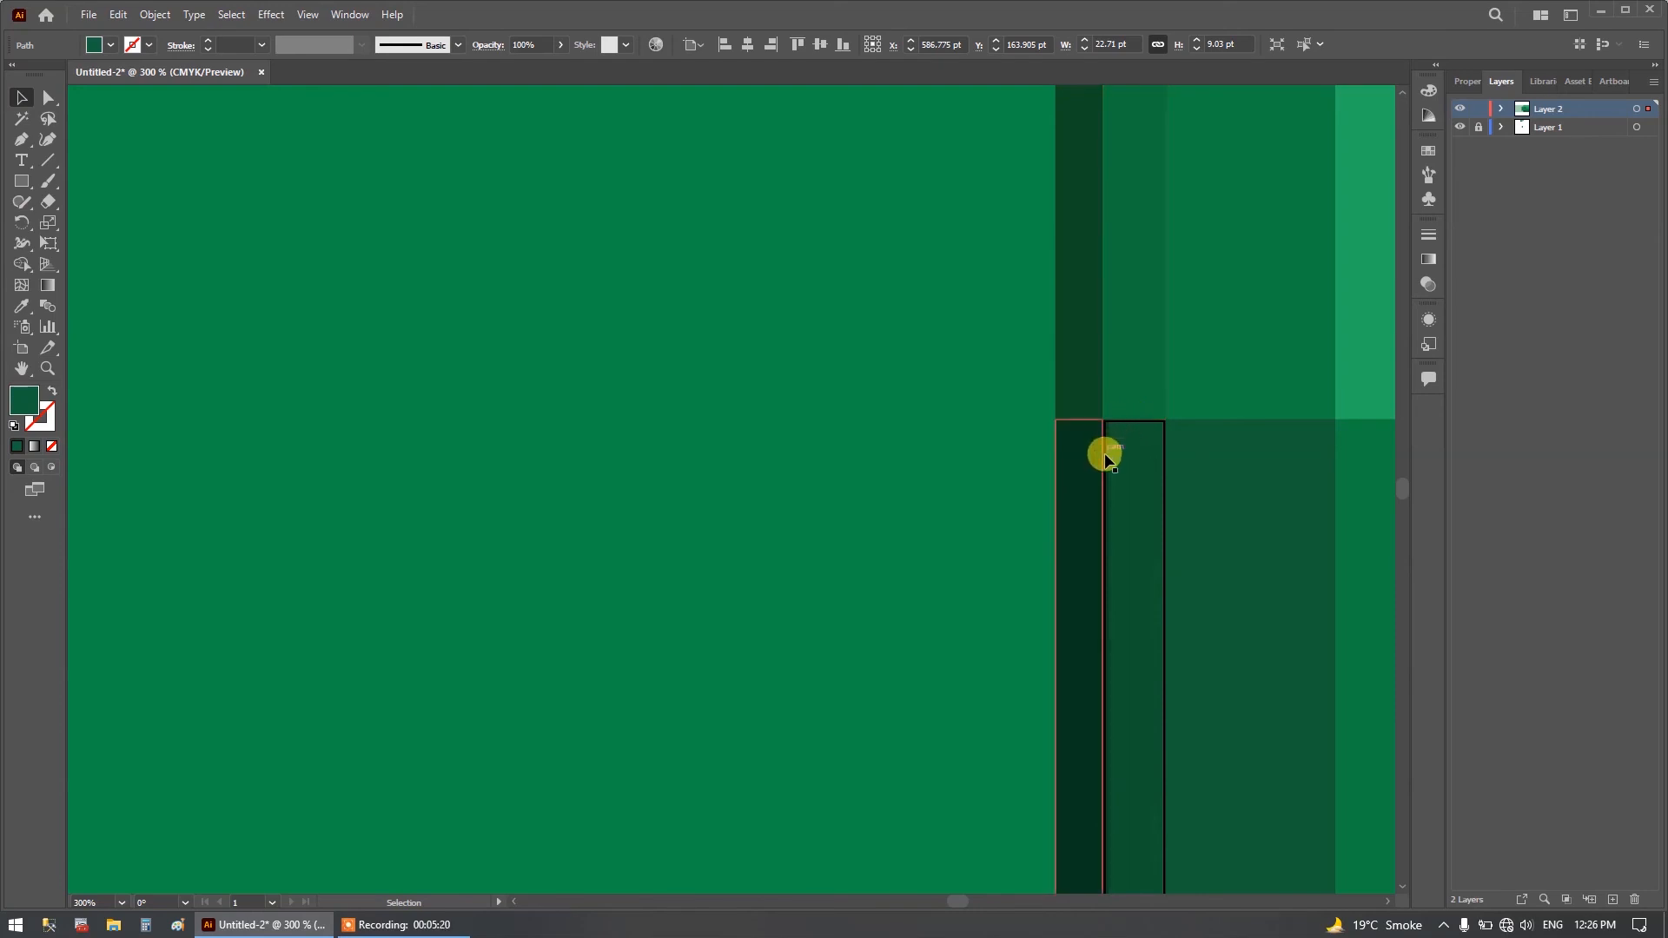
Try to select the black-outlined outer shadow strip beside the rounded square in the third row.
click(1119, 467)
click(1165, 559)
click(1133, 563)
scroll(1133, 562, down, 5)
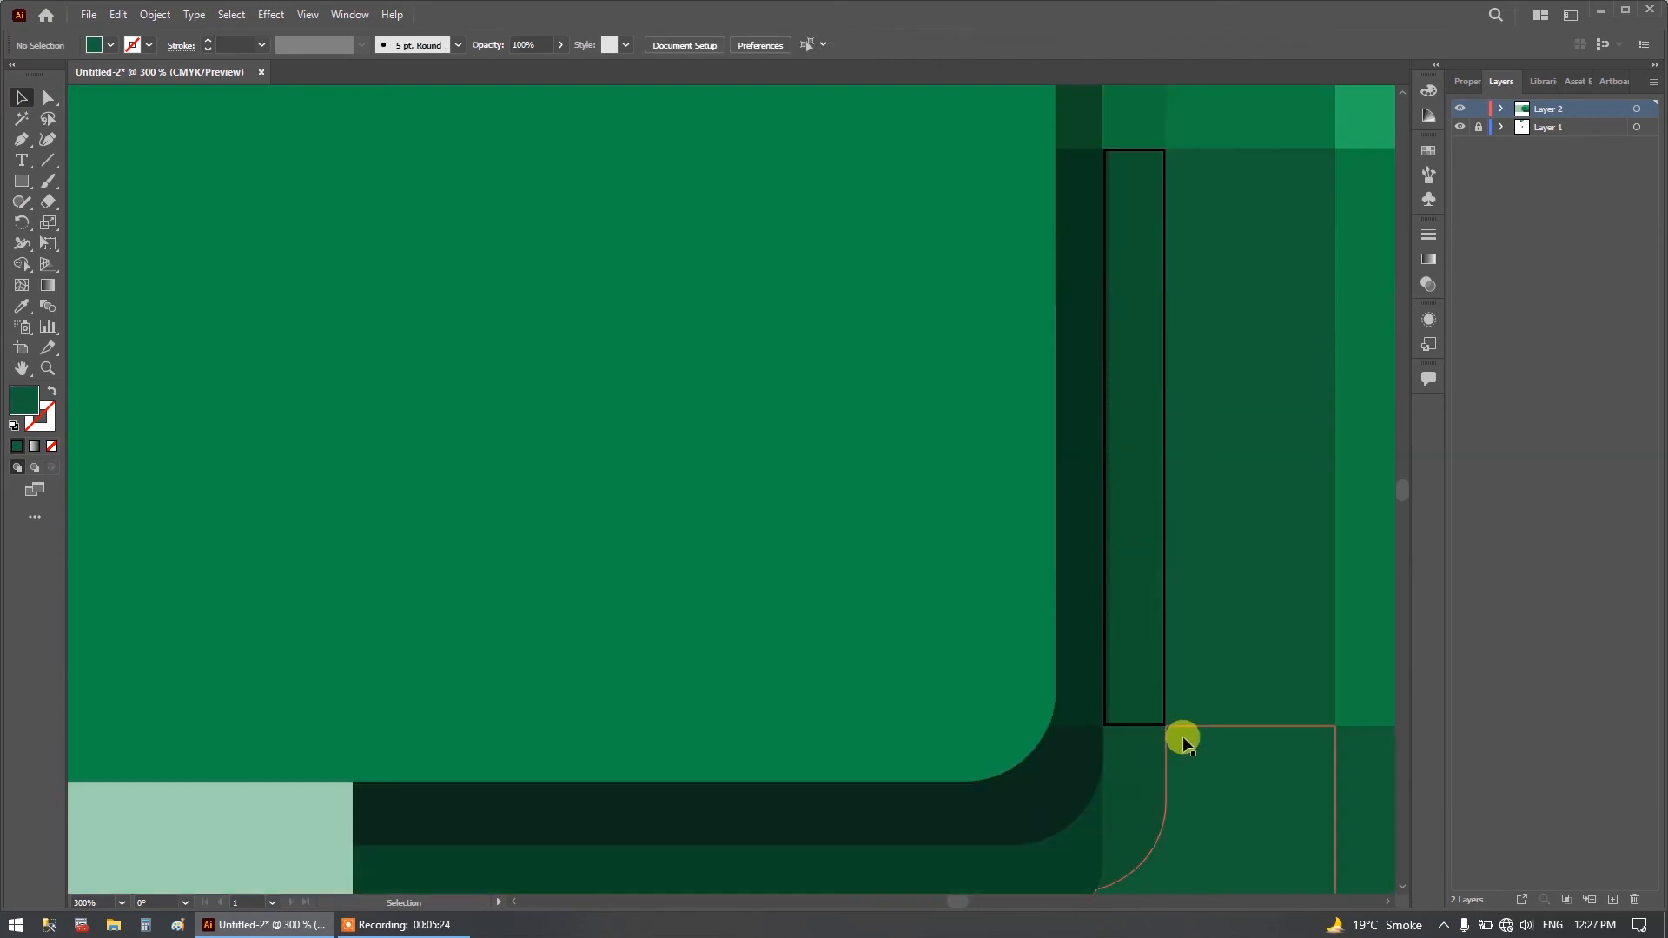
click(1116, 721)
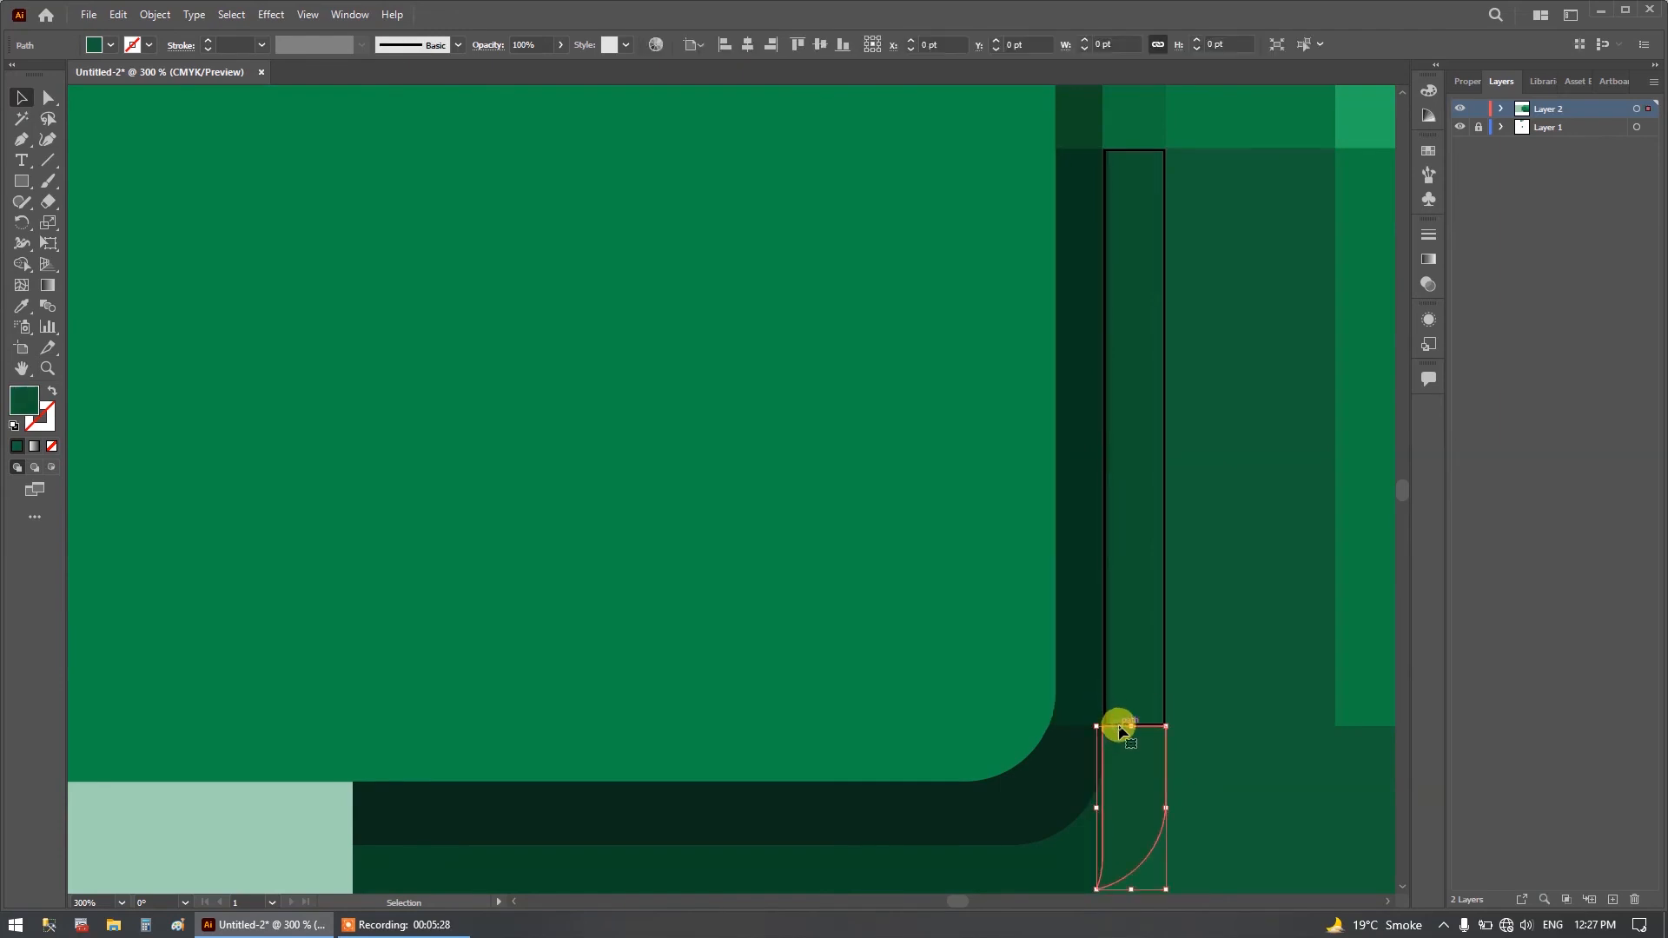
click(1124, 692)
drag(1183, 666, 1140, 672)
key(ctrl+z)
click(1109, 647)
click(1103, 647)
click(1106, 646)
click(1102, 644)
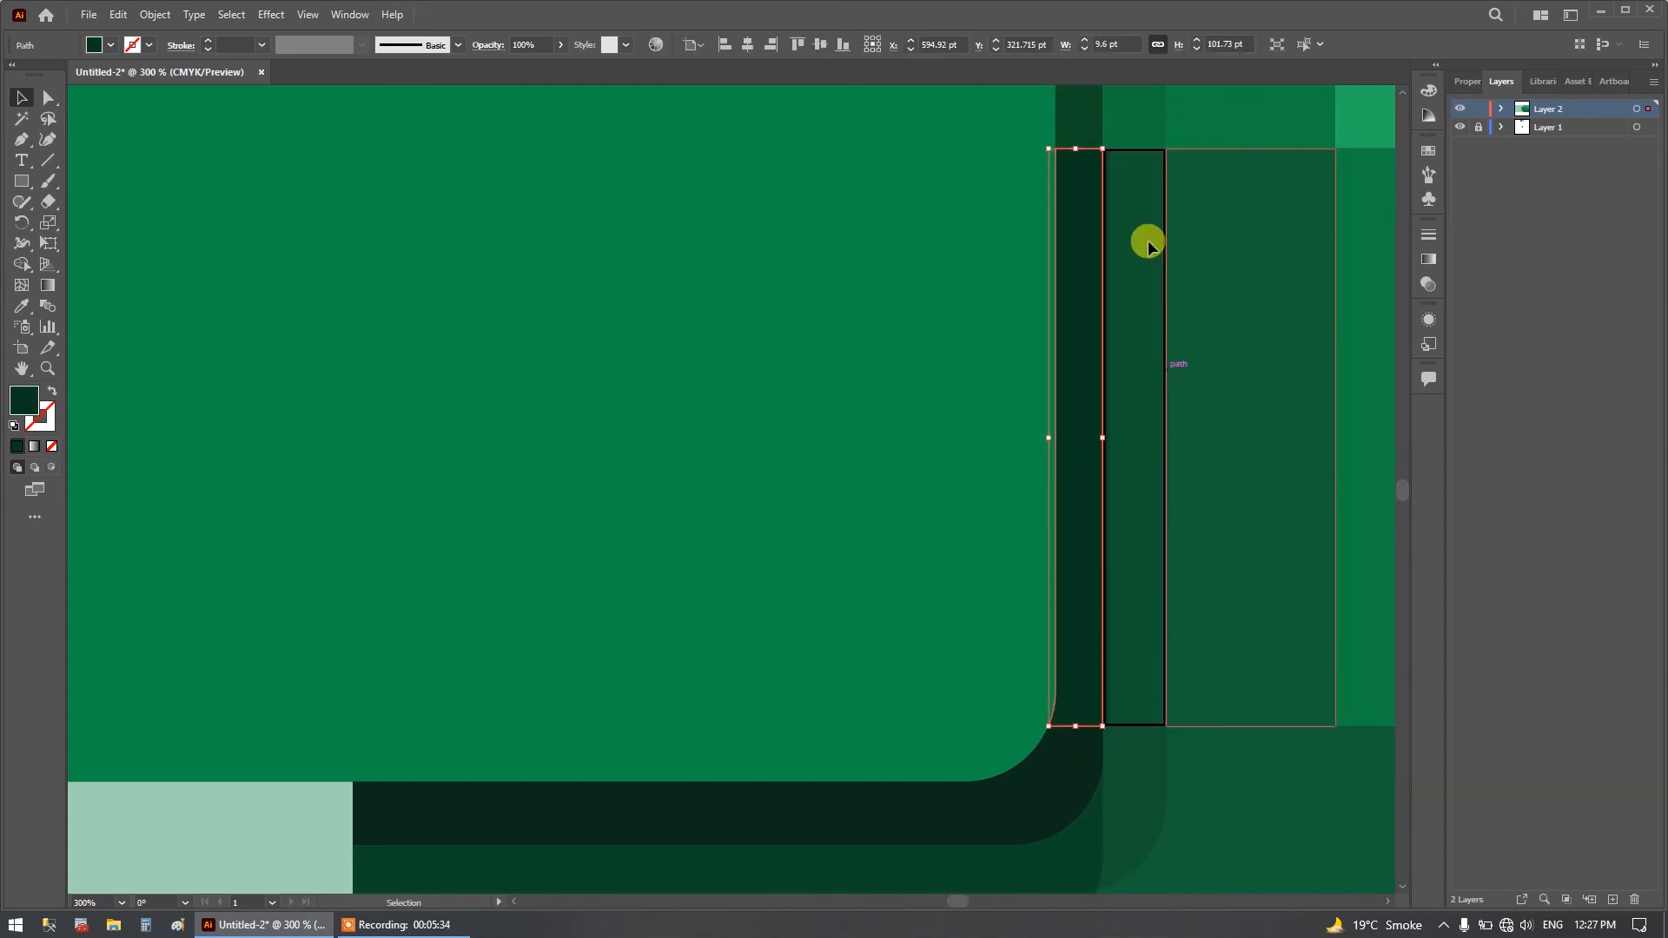
Fill the outlined outer shadow strip beside the square in the third row with the dark green sampled from the reference image.
click(1128, 155)
scroll(1134, 275, up, 5)
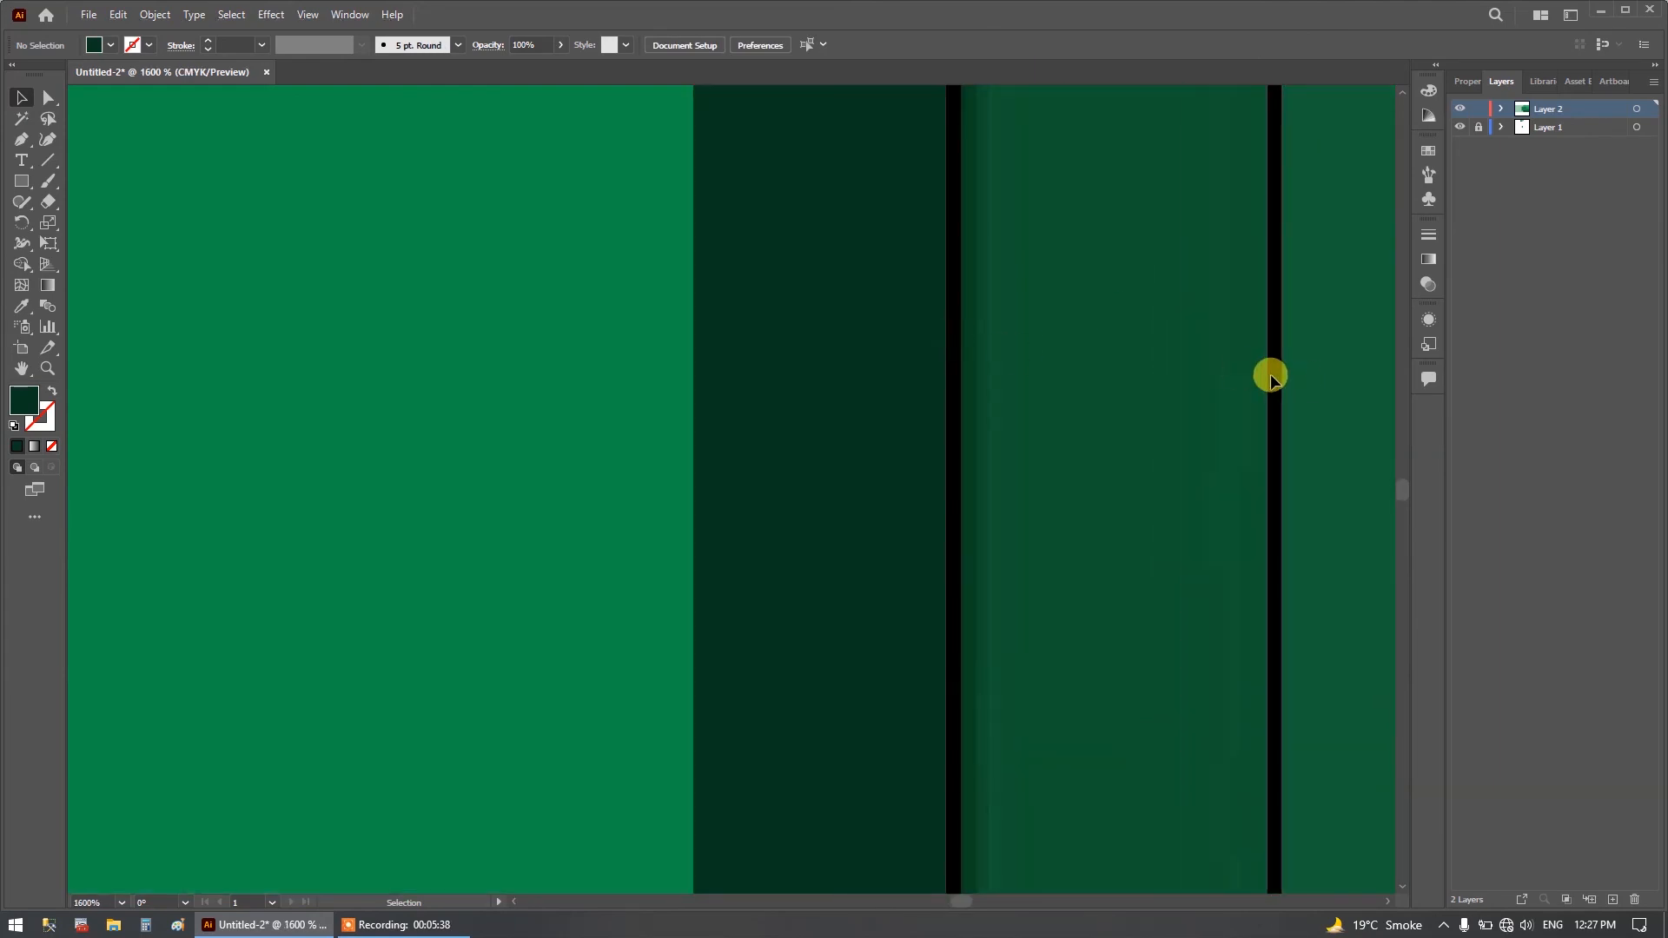
drag(1087, 309, 1311, 521)
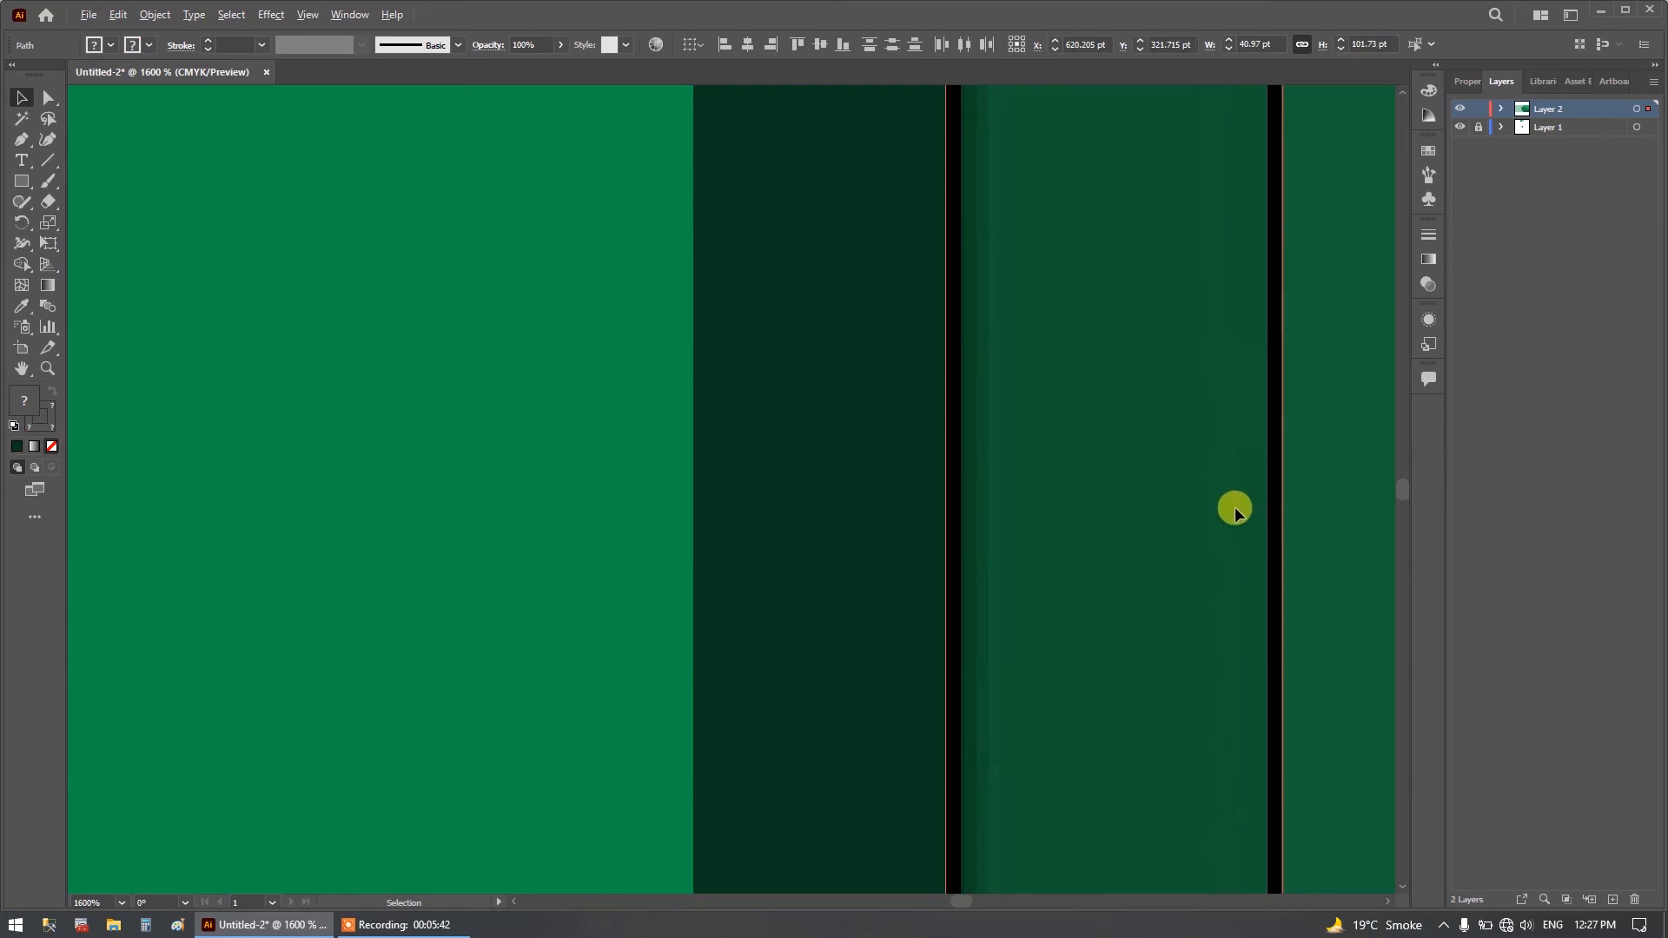
scroll(1234, 508, down, 5)
scroll(1311, 469, down, 3)
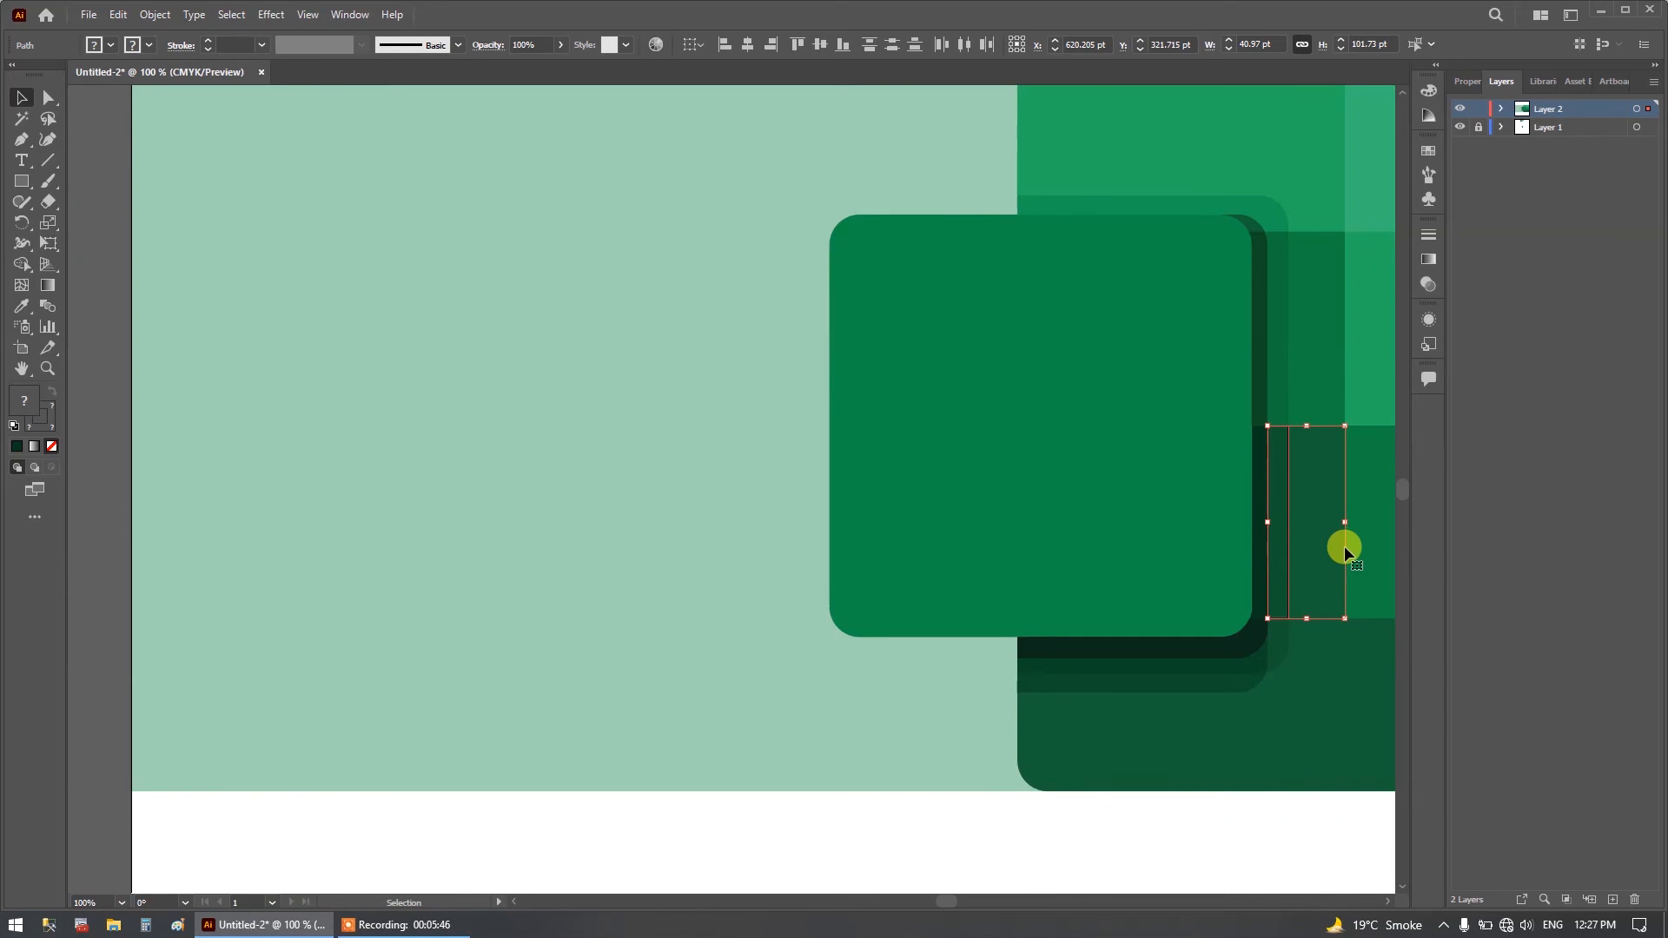
shift+click(1343, 545)
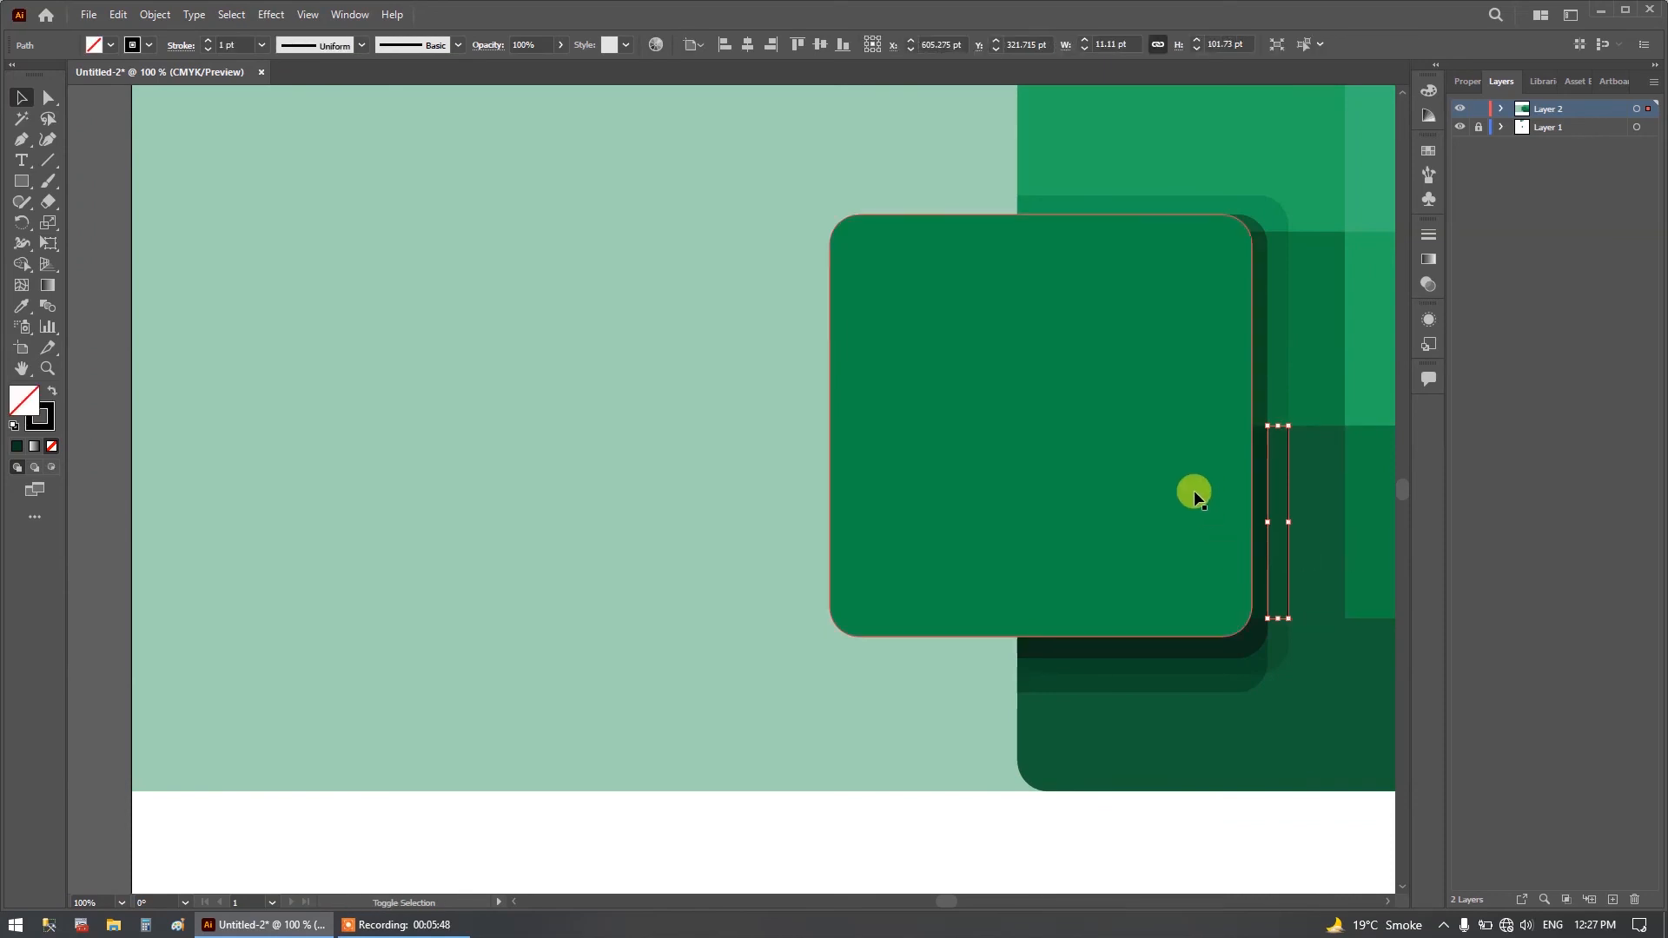
click(23, 306)
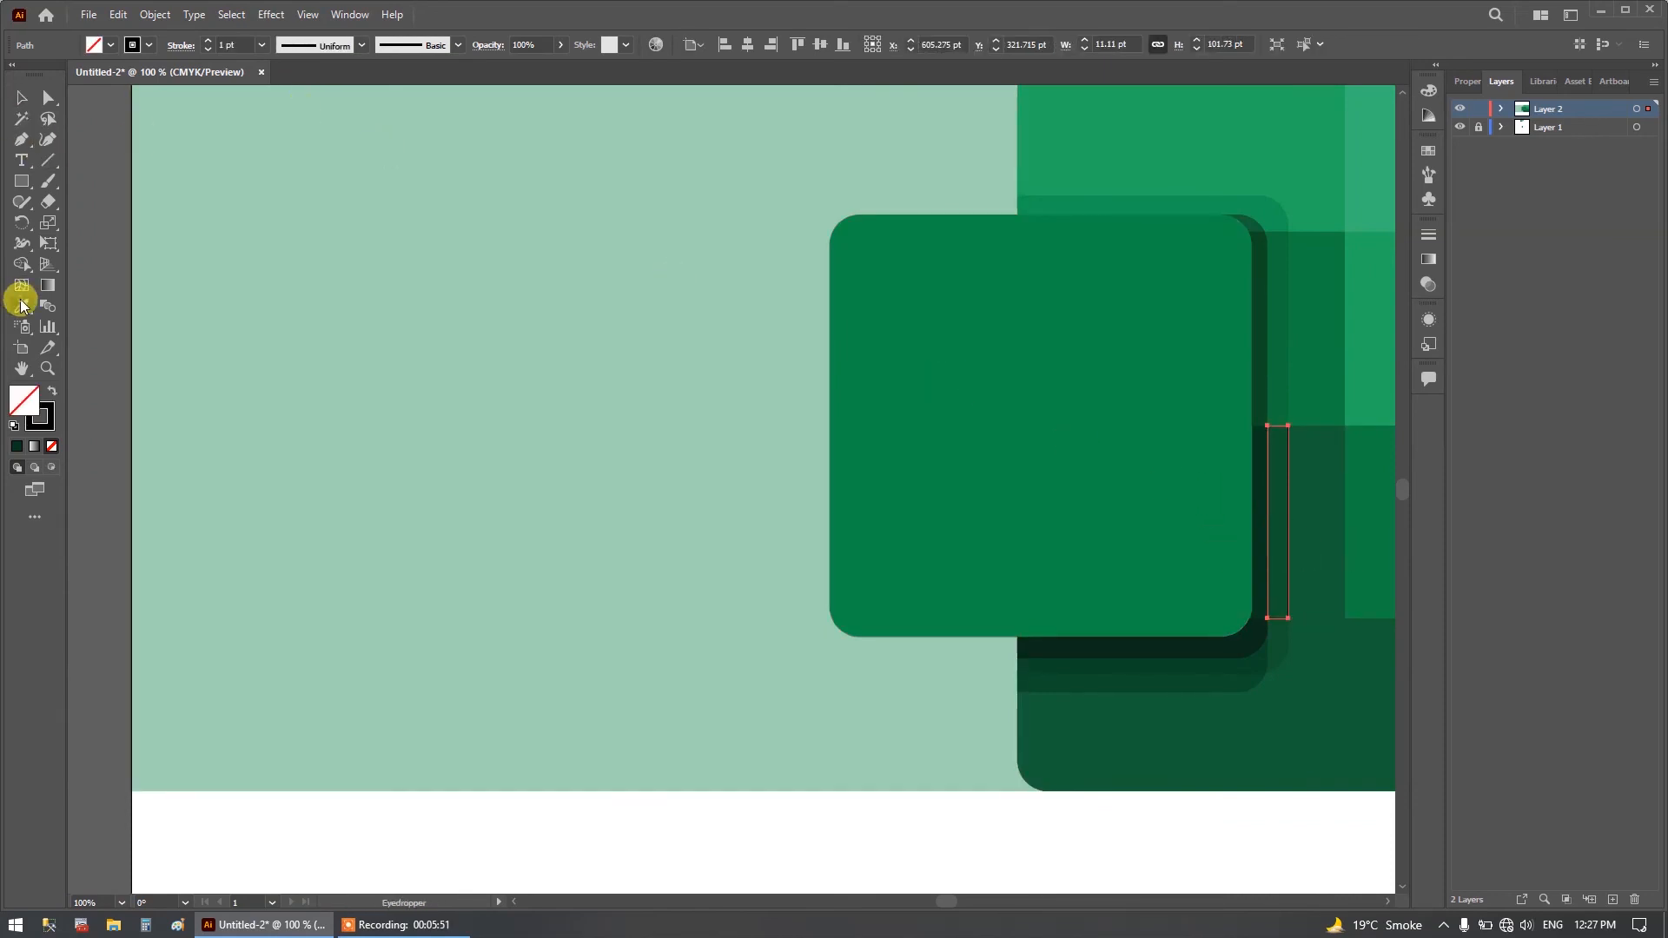
click(1280, 488)
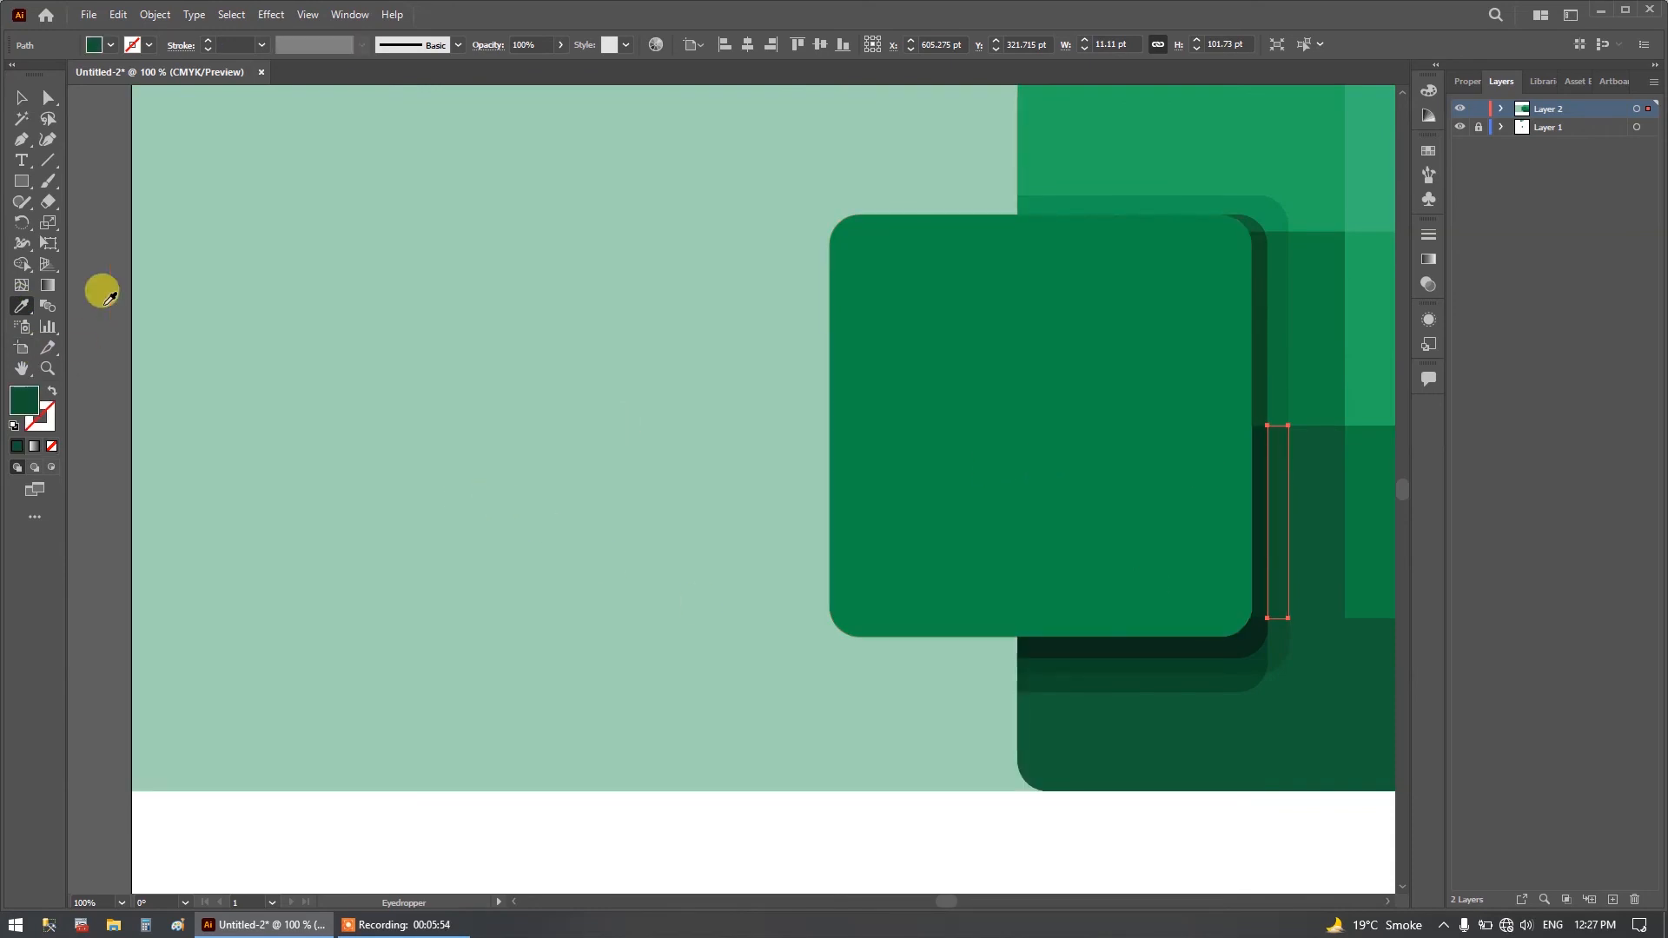
double_click(22, 100)
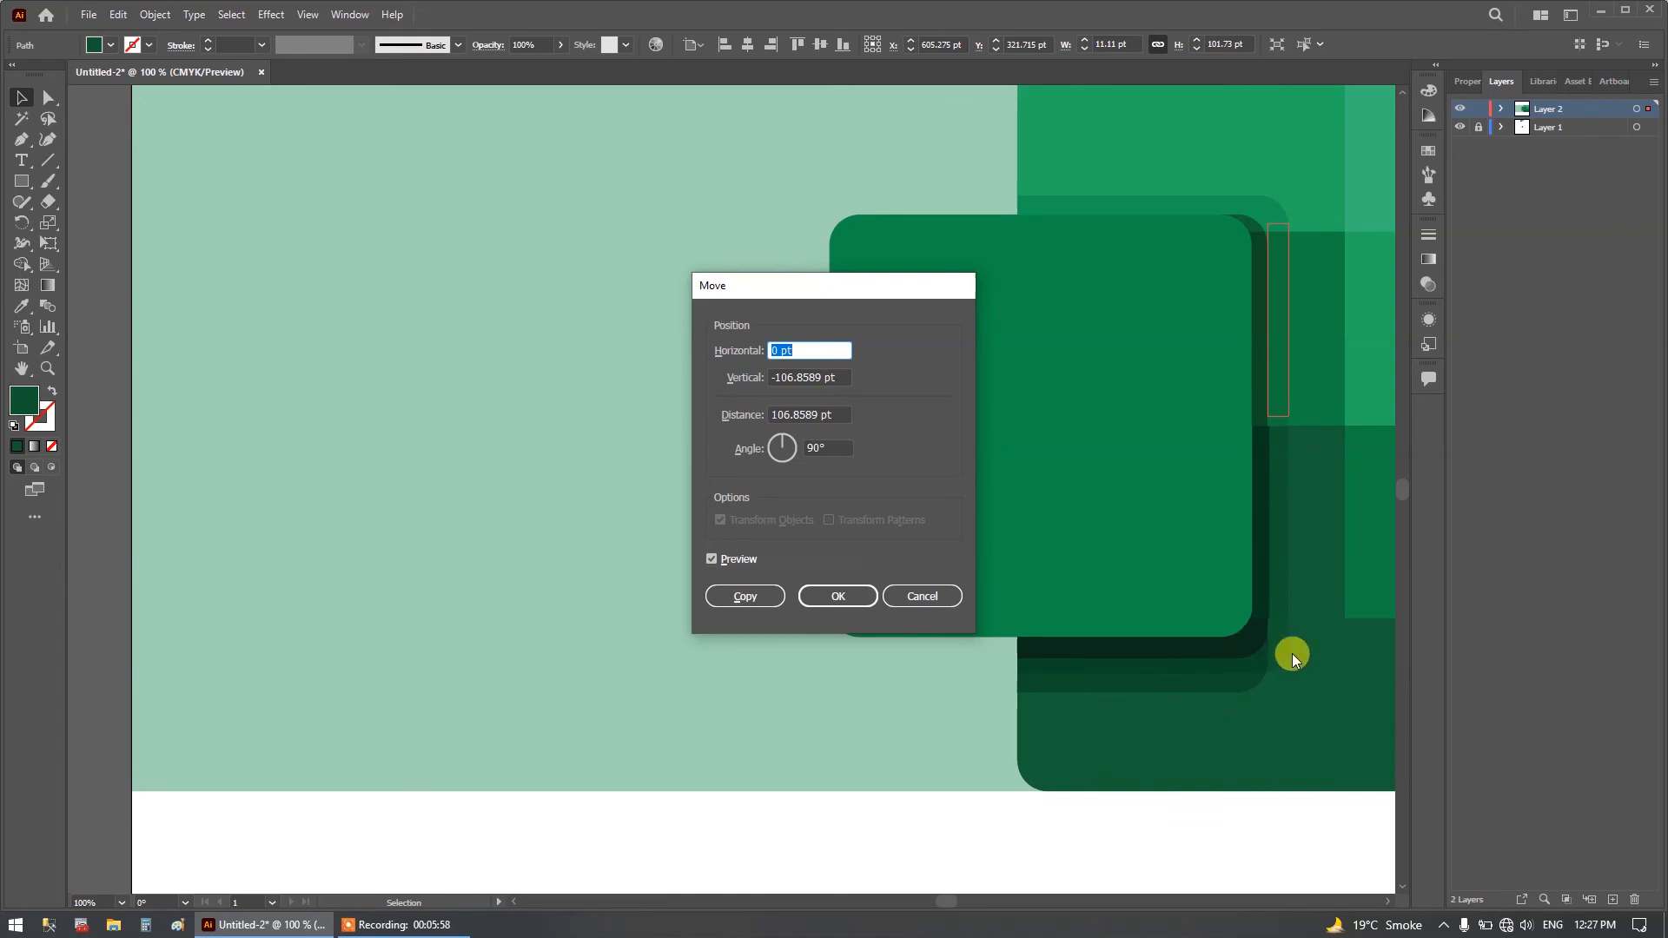
click(899, 599)
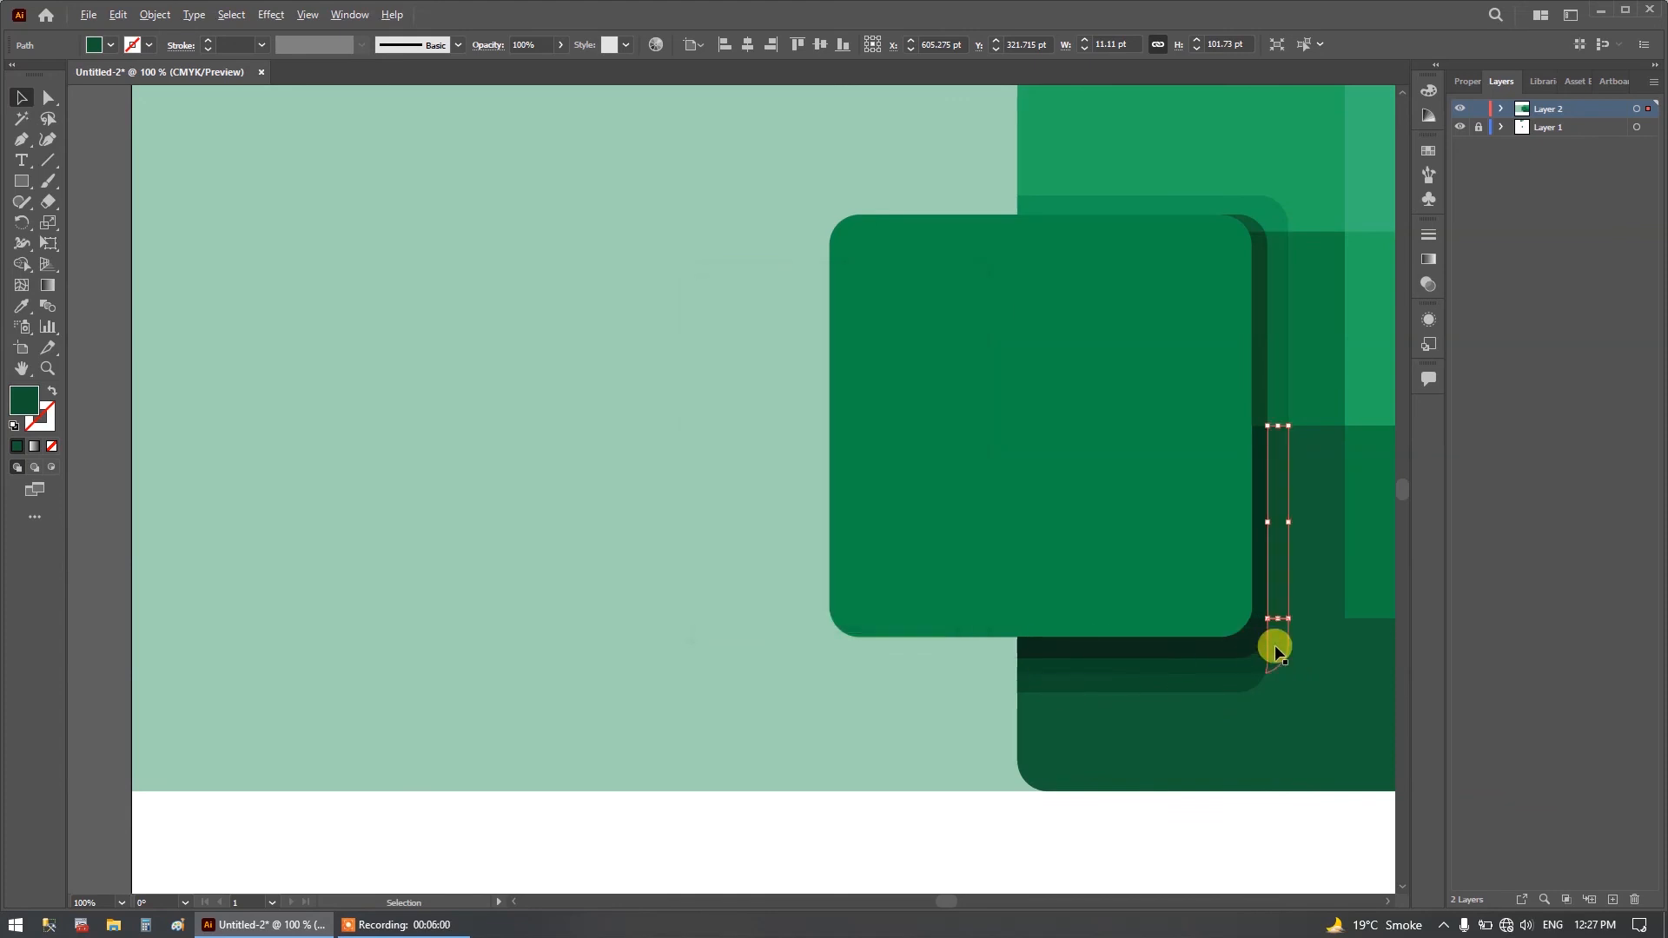
Select the rounded square and examine the shadow pieces around its lower-right corner and the surrounding artwork.
scroll(1274, 645, up, 3)
click(751, 532)
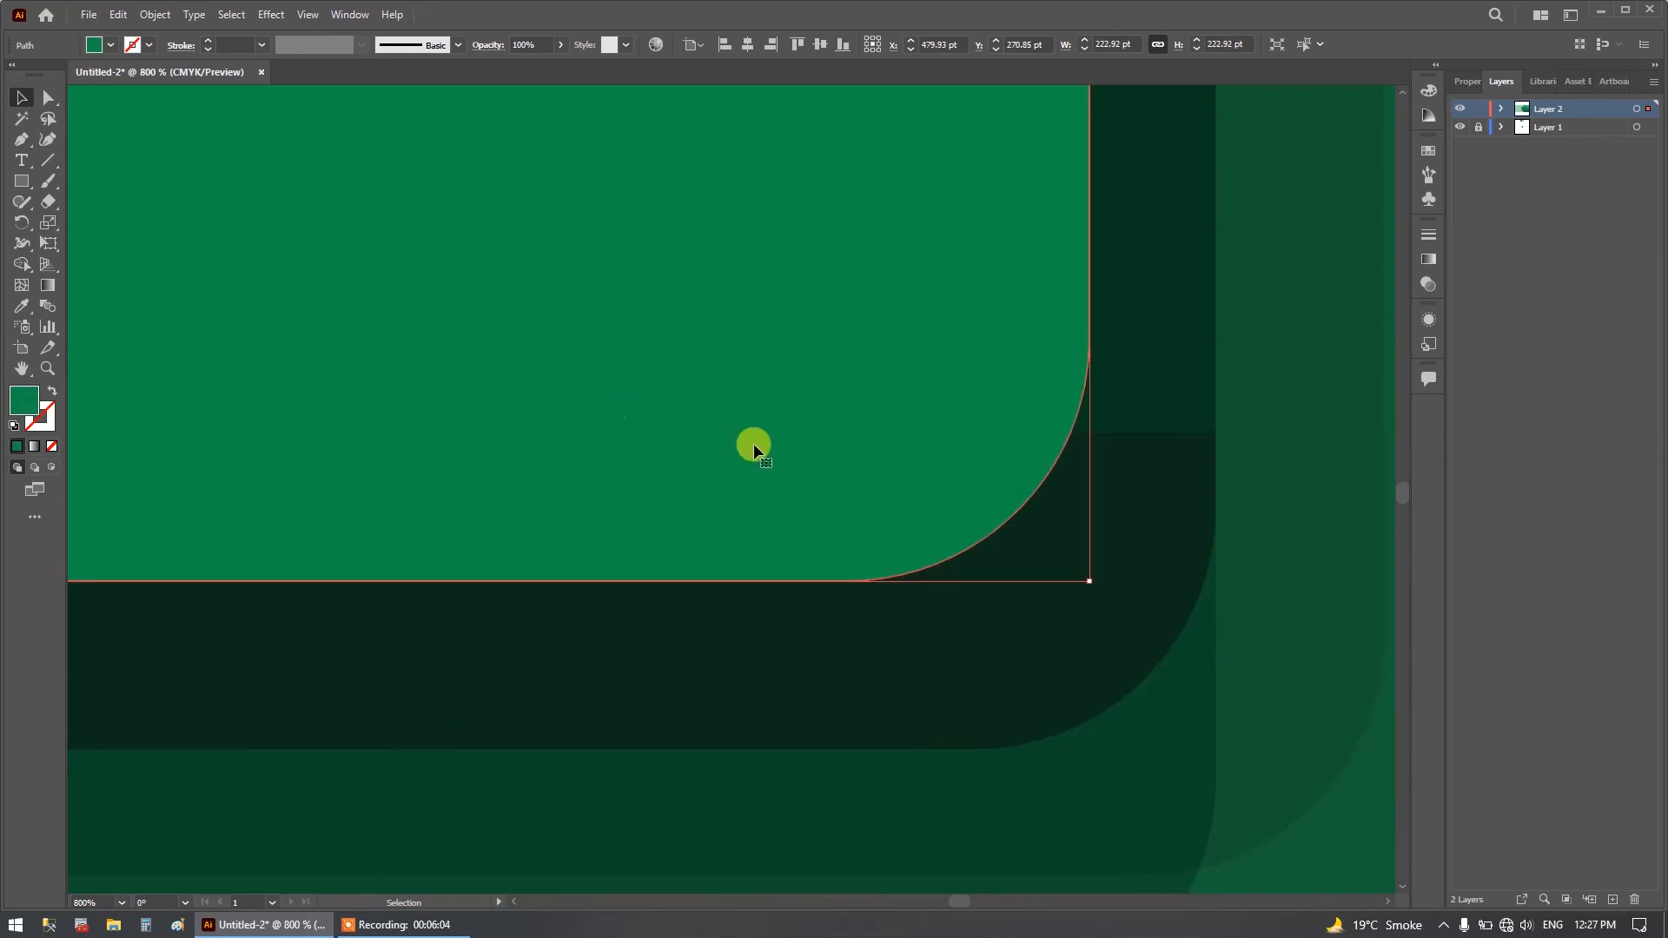
scroll(754, 443, down, 4)
scroll(753, 443, down, 3)
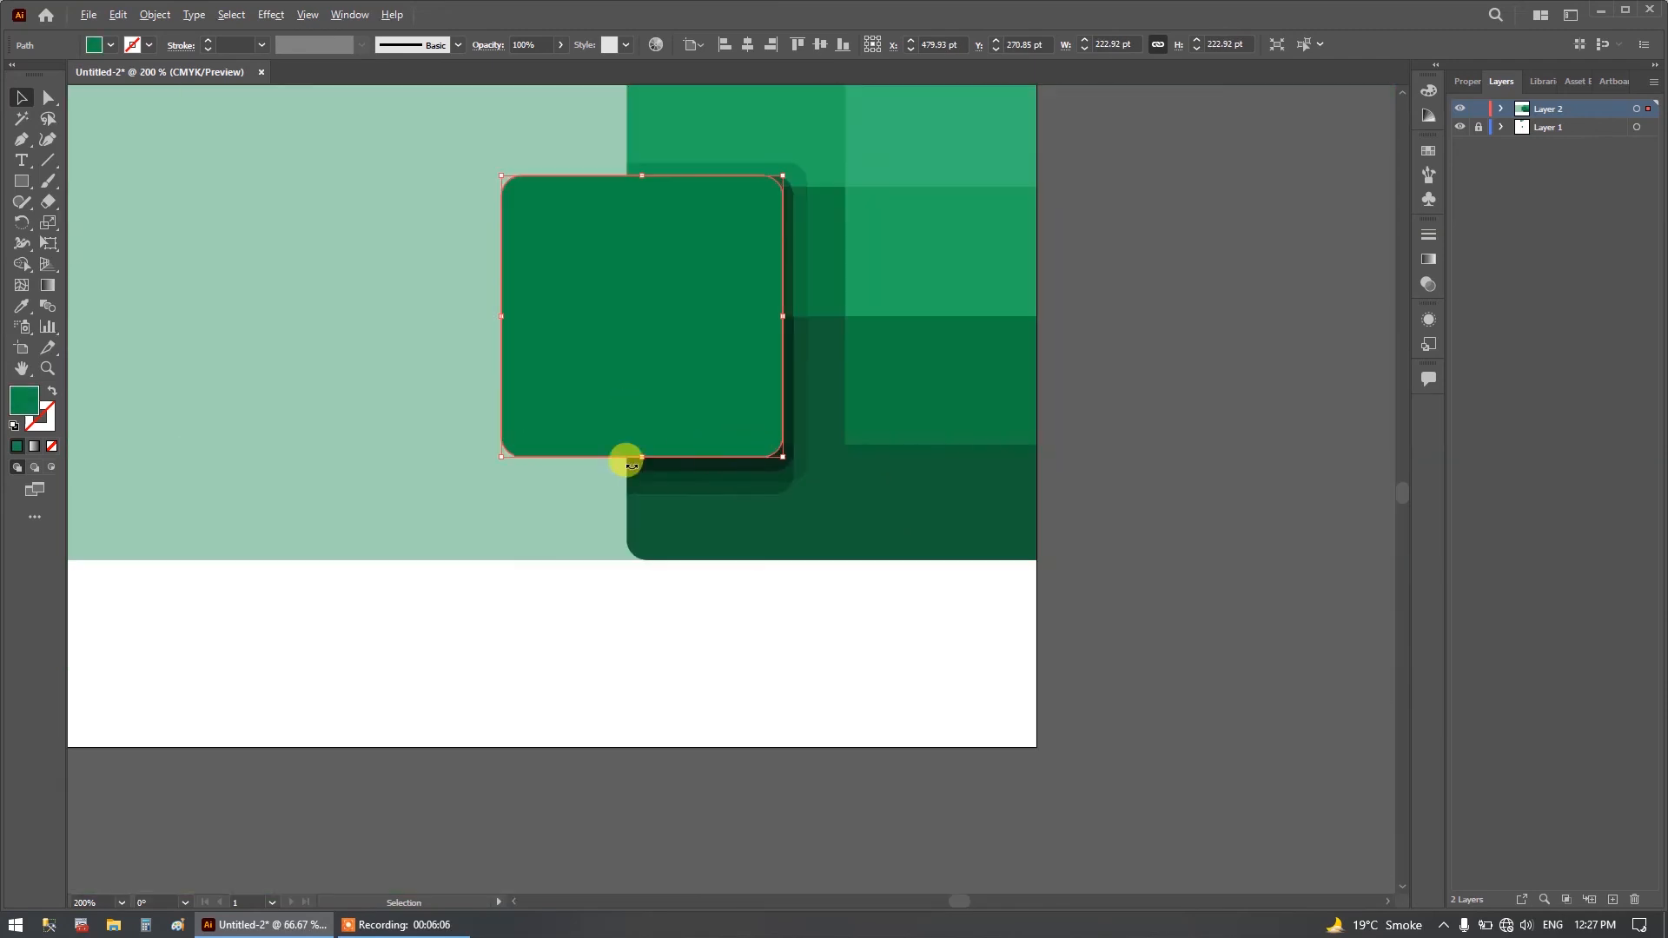
scroll(495, 457, down, 1)
scroll(512, 459, up, 1)
scroll(525, 456, left, 6)
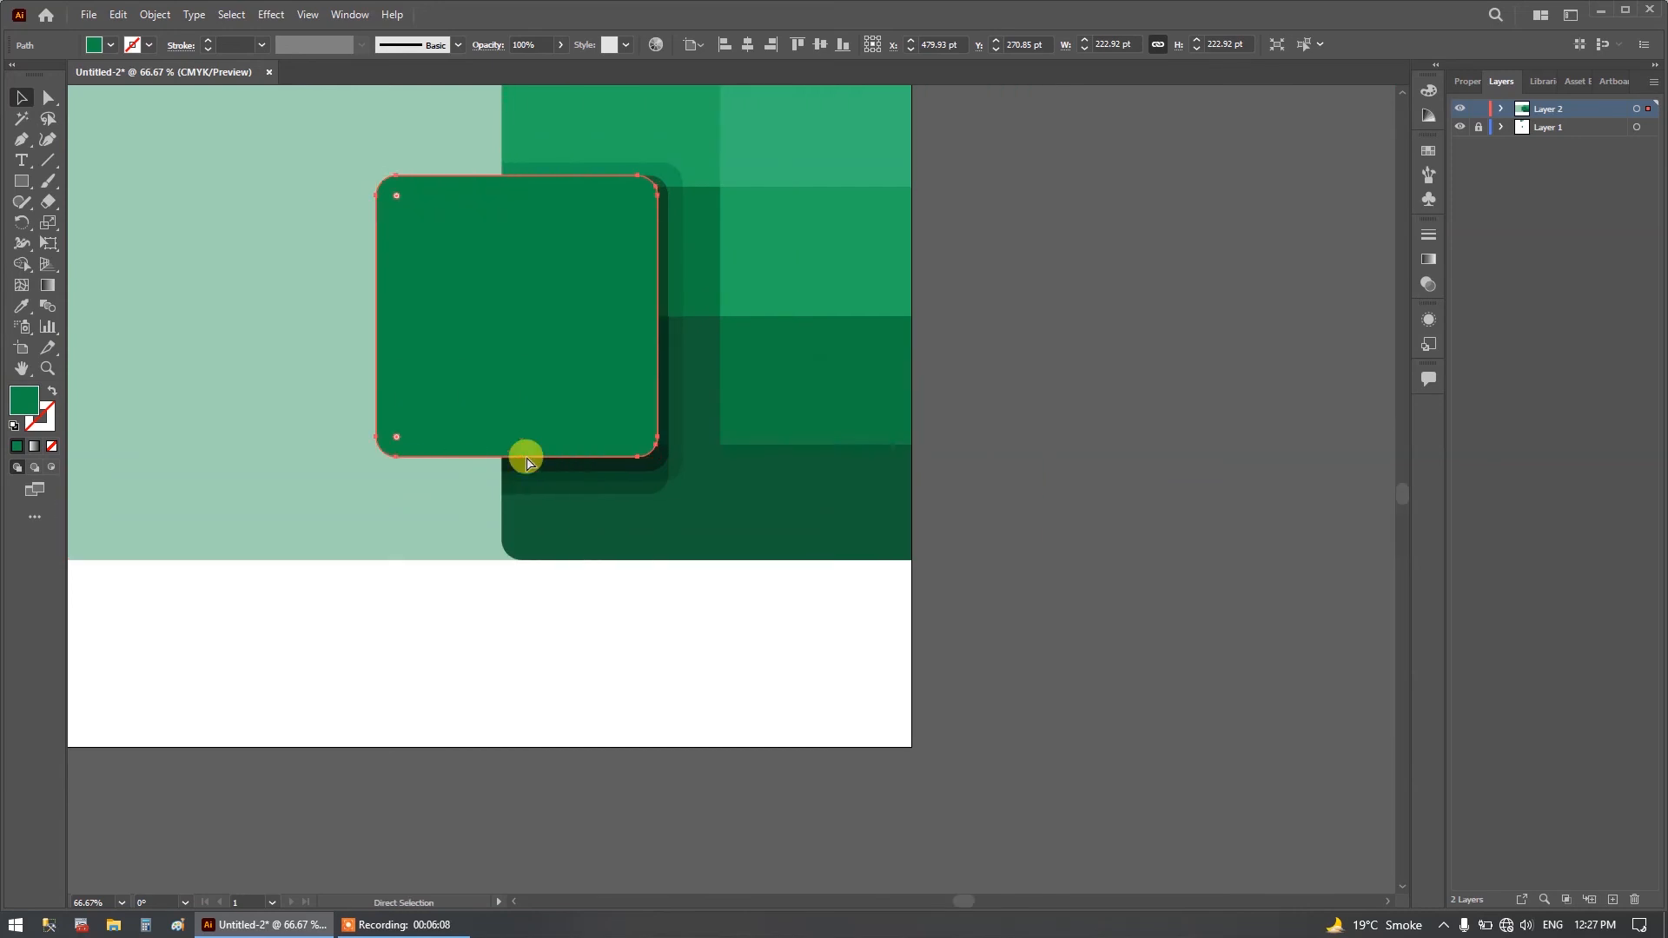
Deselect the rounded square and compare the vector artwork with the reference image by repeatedly hiding and showing Layer 2.
scroll(780, 496, up, 1)
scroll(776, 491, up, 5)
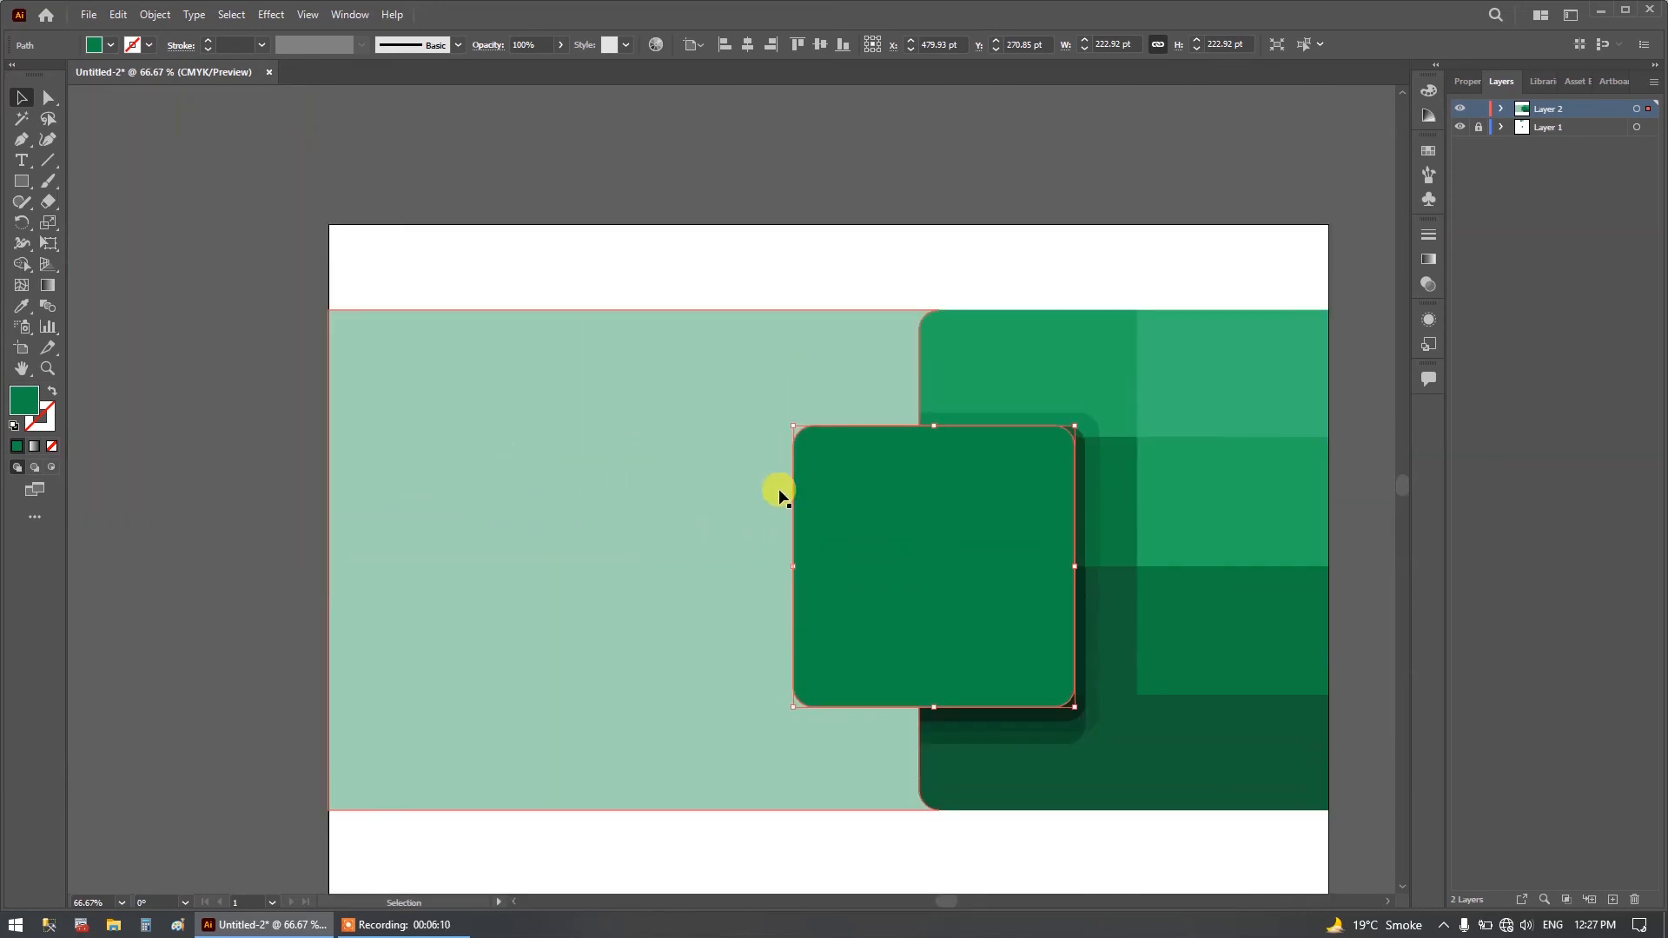
scroll(774, 488, down, 1)
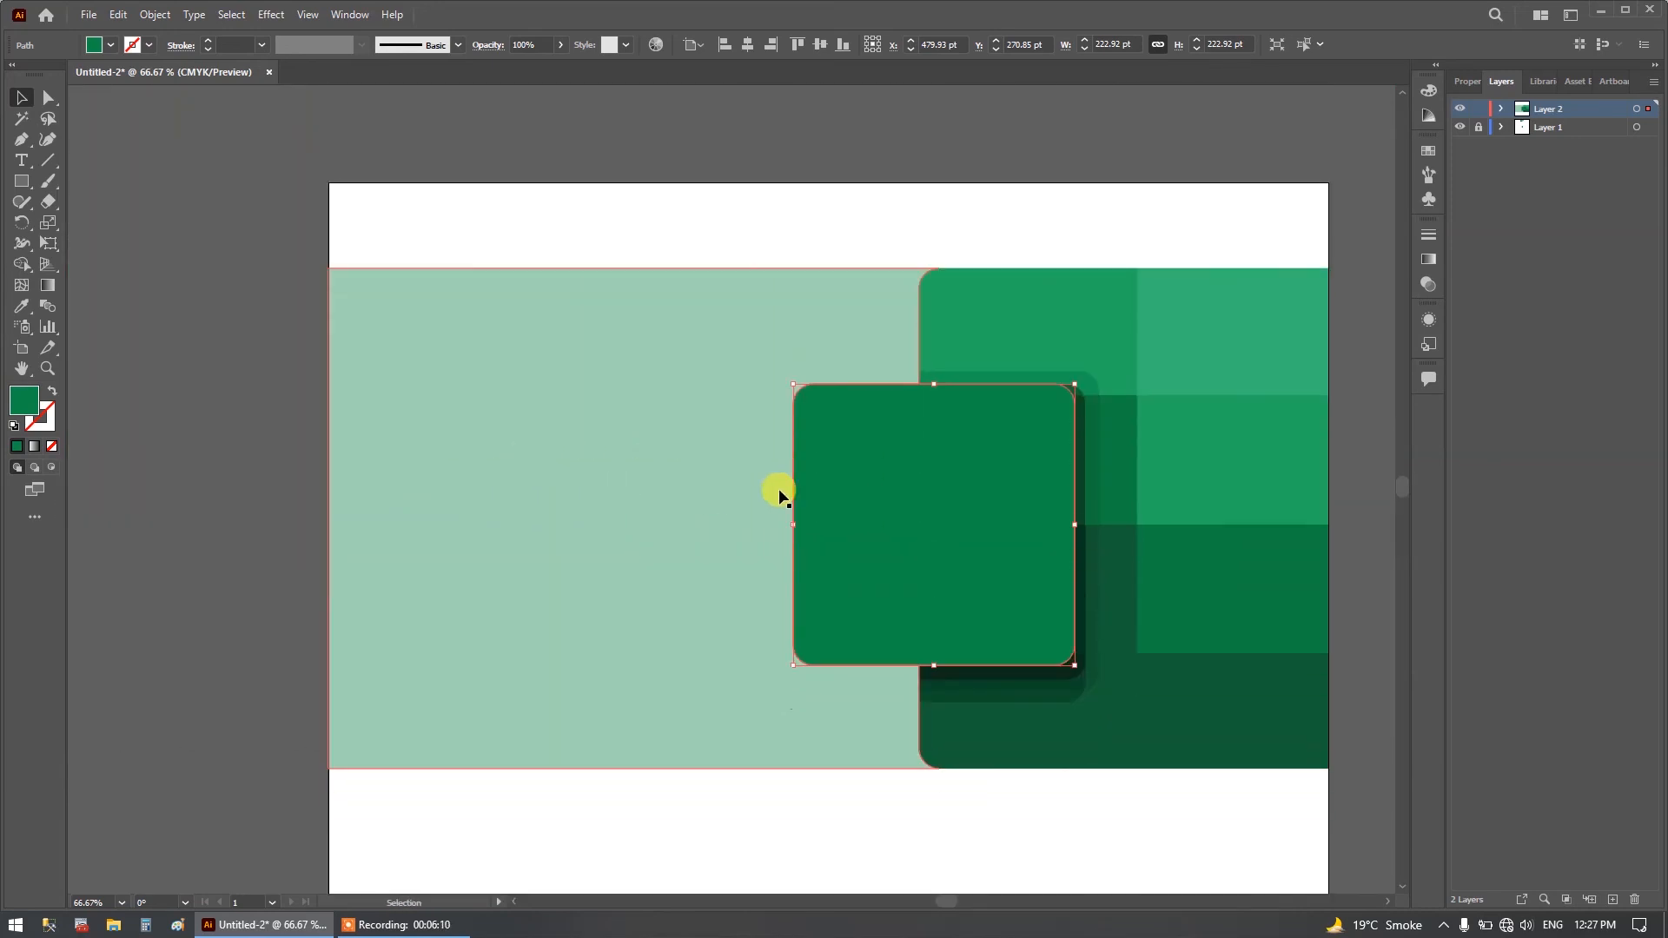
click(1005, 228)
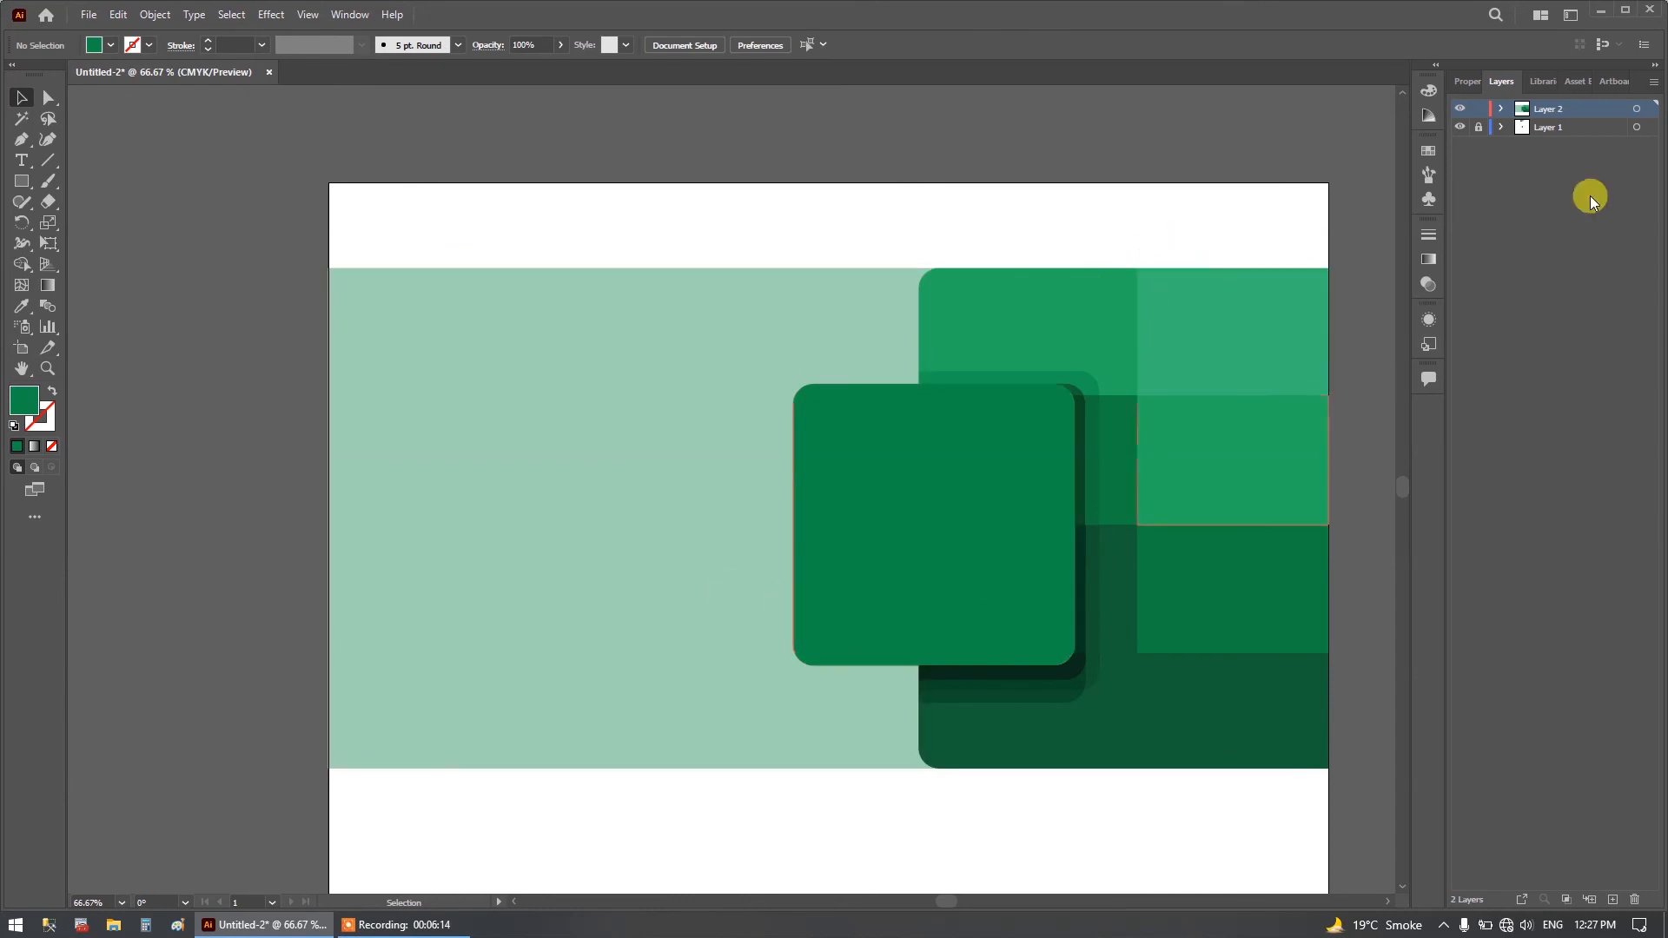
click(1460, 109)
click(1461, 110)
click(1461, 109)
click(1461, 110)
click(1460, 109)
click(1461, 109)
click(1461, 110)
click(1461, 110)
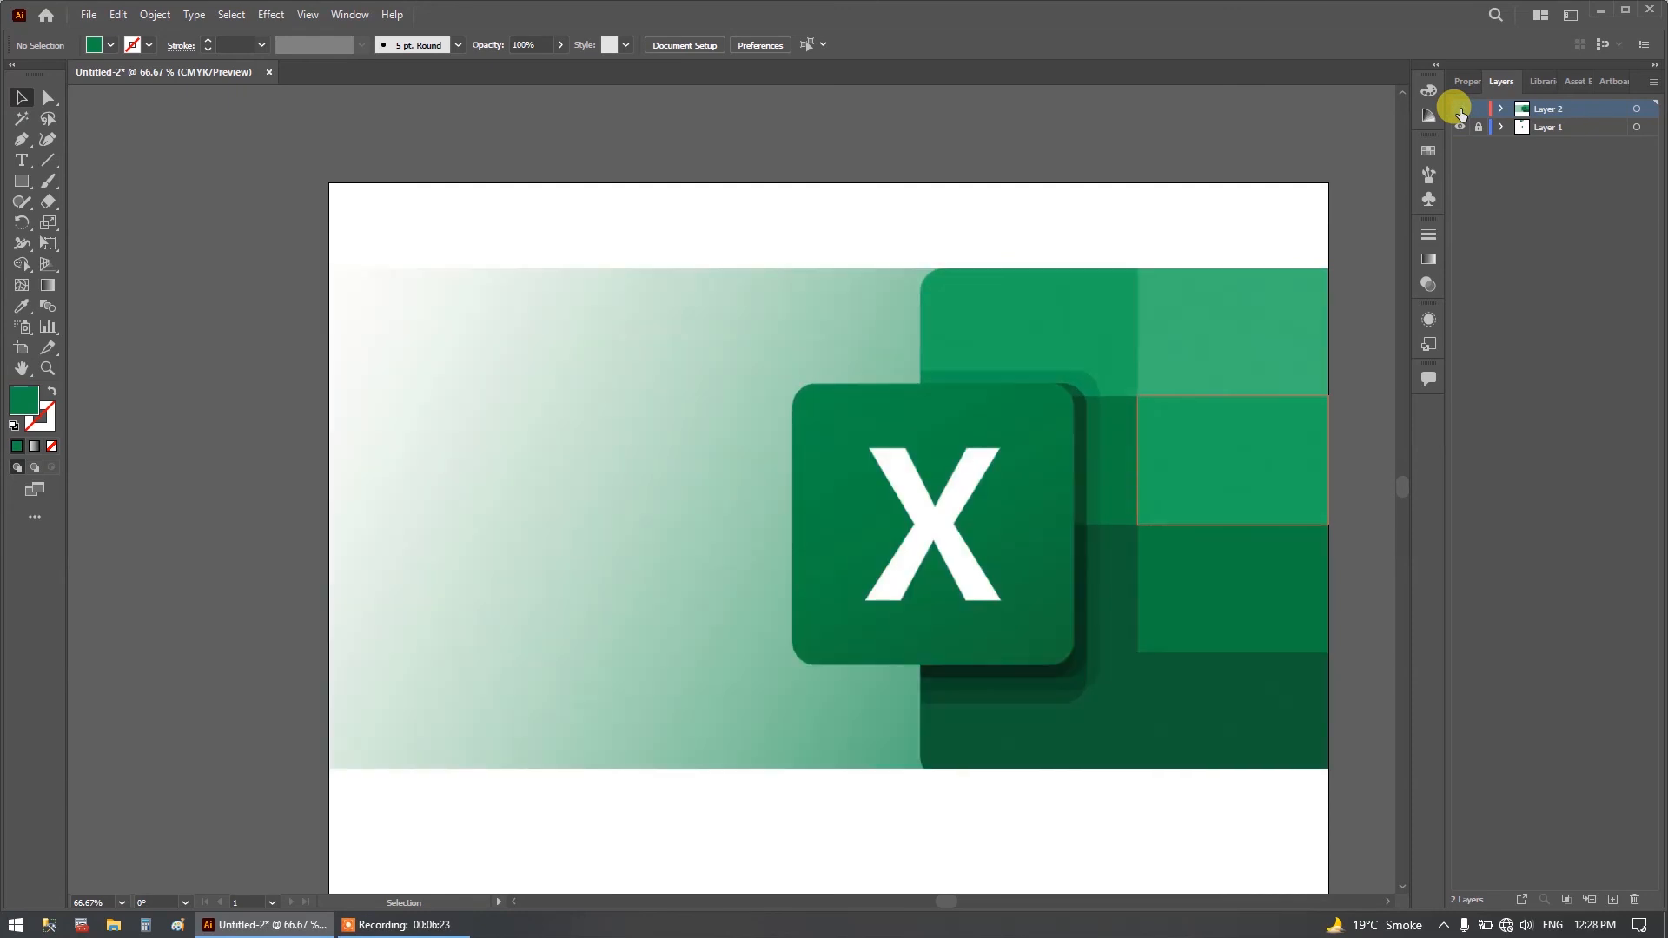
click(1460, 110)
click(1461, 109)
click(1460, 109)
click(1460, 110)
click(1461, 109)
click(1461, 109)
click(1461, 110)
click(1461, 110)
click(1460, 109)
click(1460, 109)
click(1463, 108)
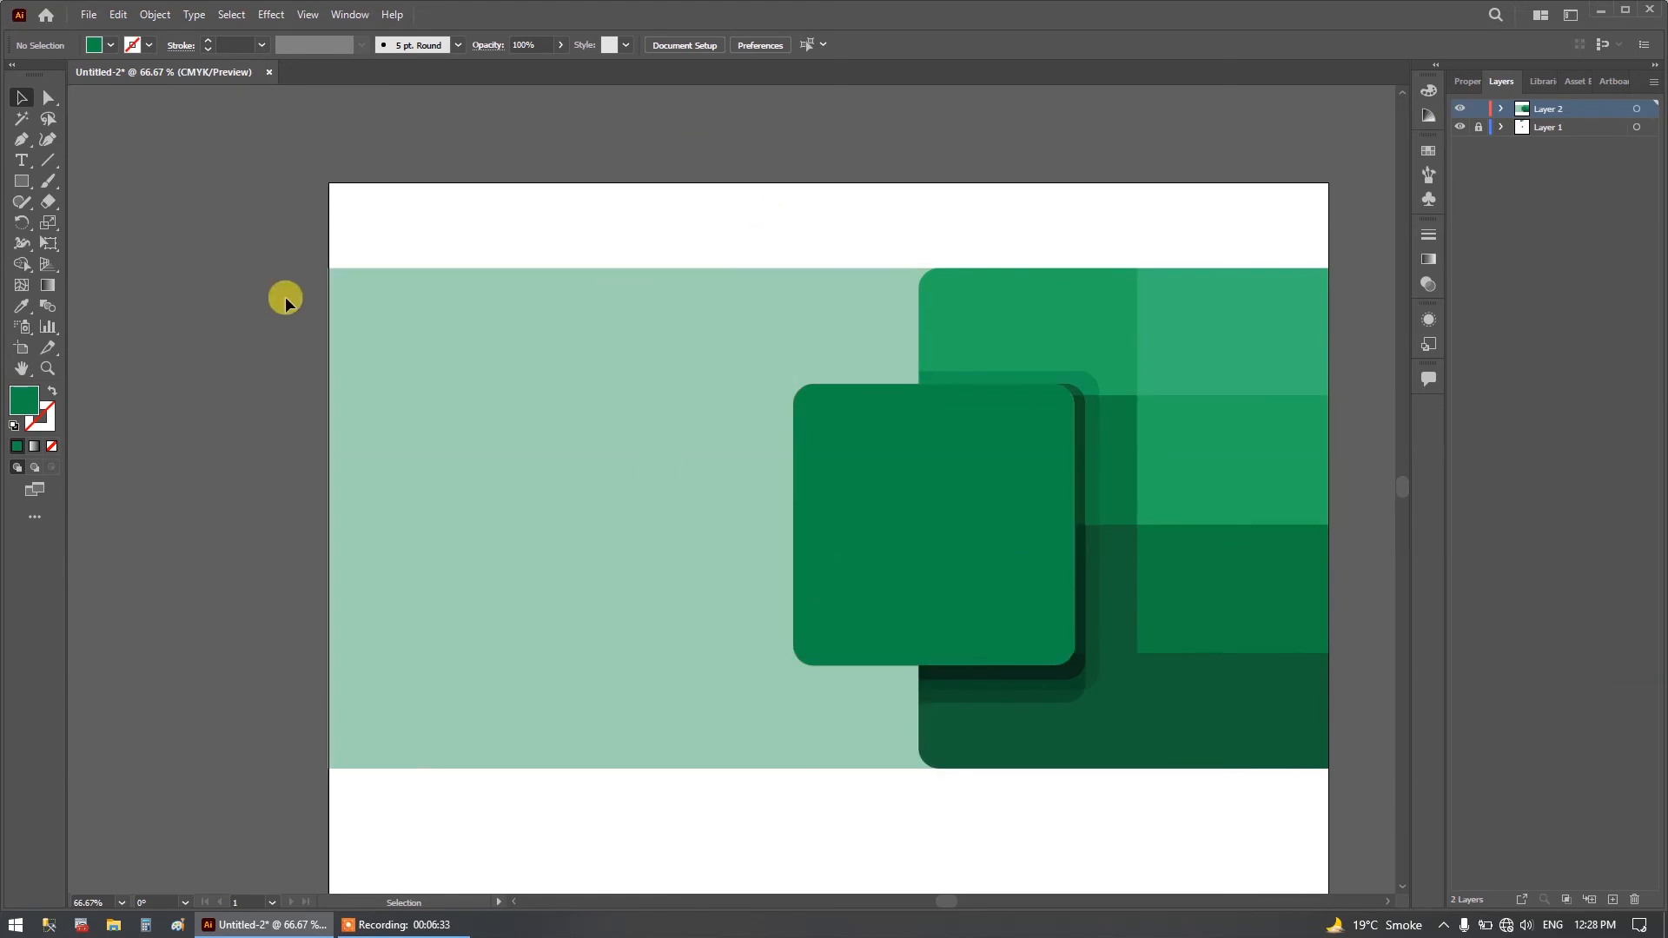
Add the text "X" inside the dark green rounded square, replacing the placeholder text.
click(26, 162)
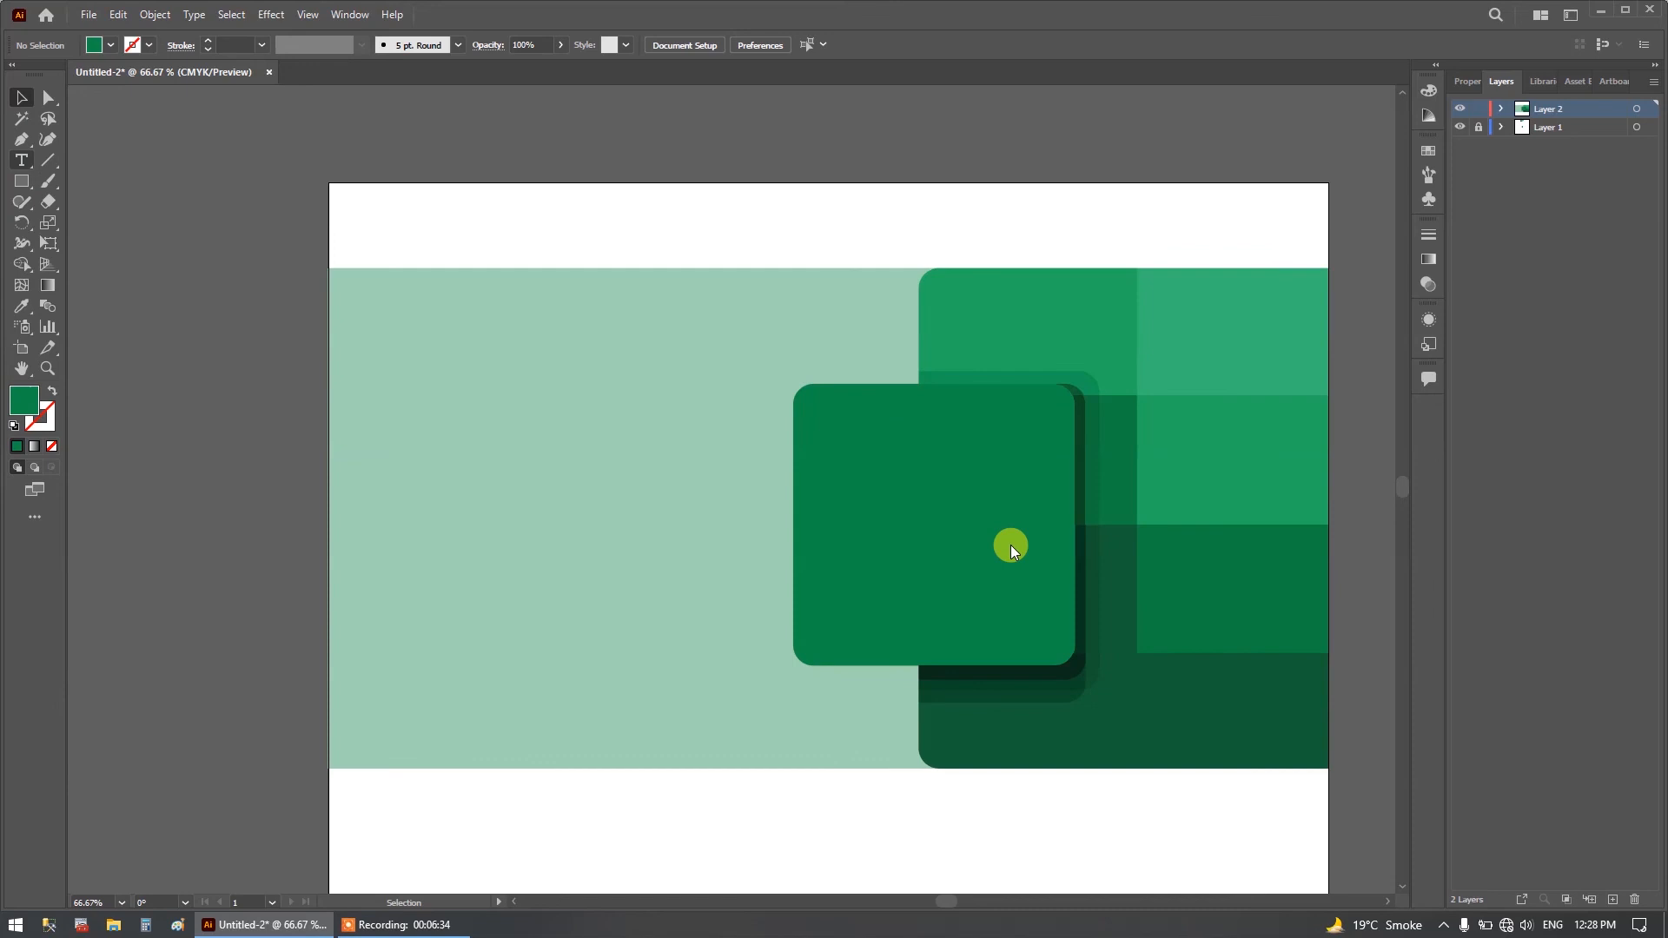
click(920, 503)
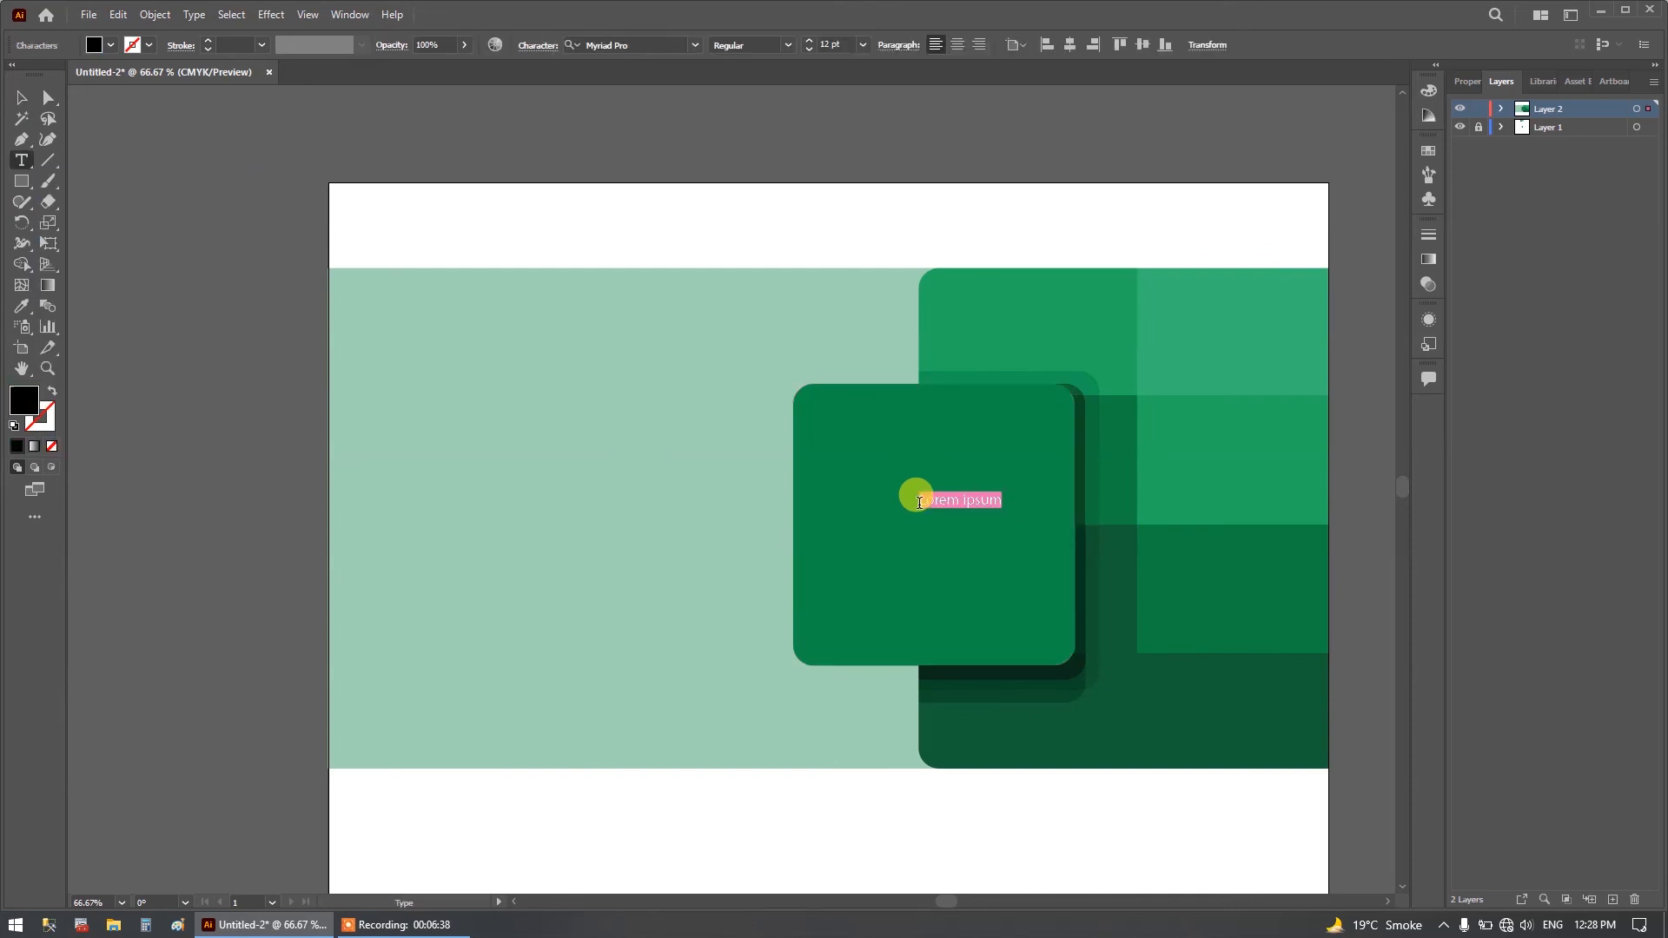
key(BackSpace)
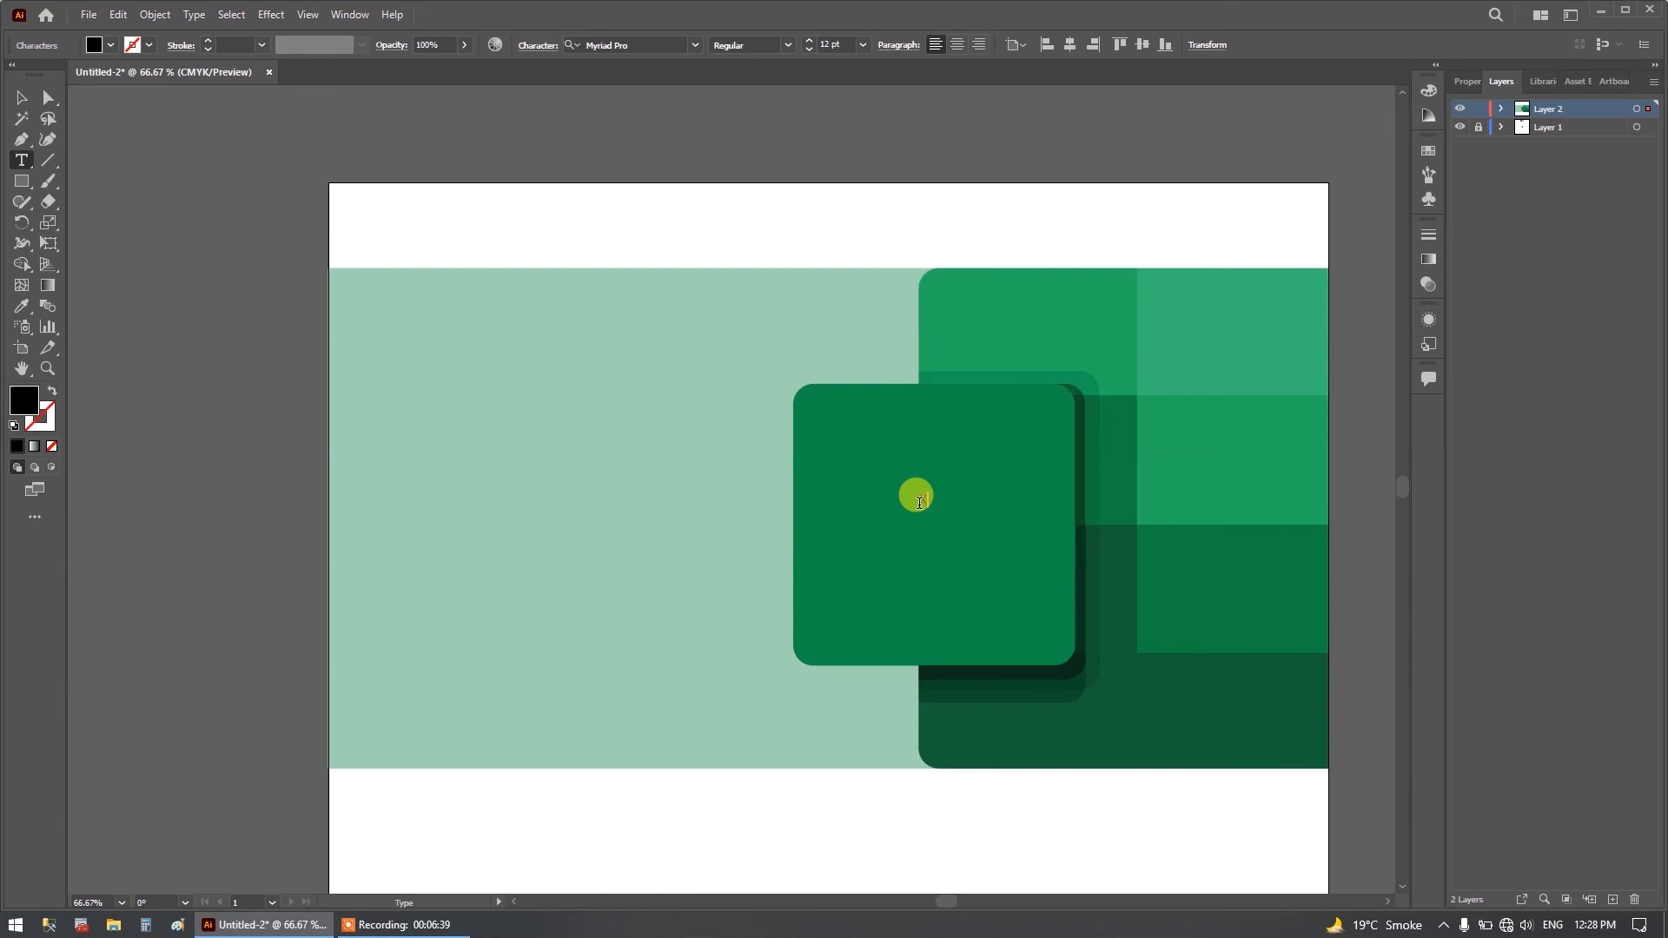
click(22, 97)
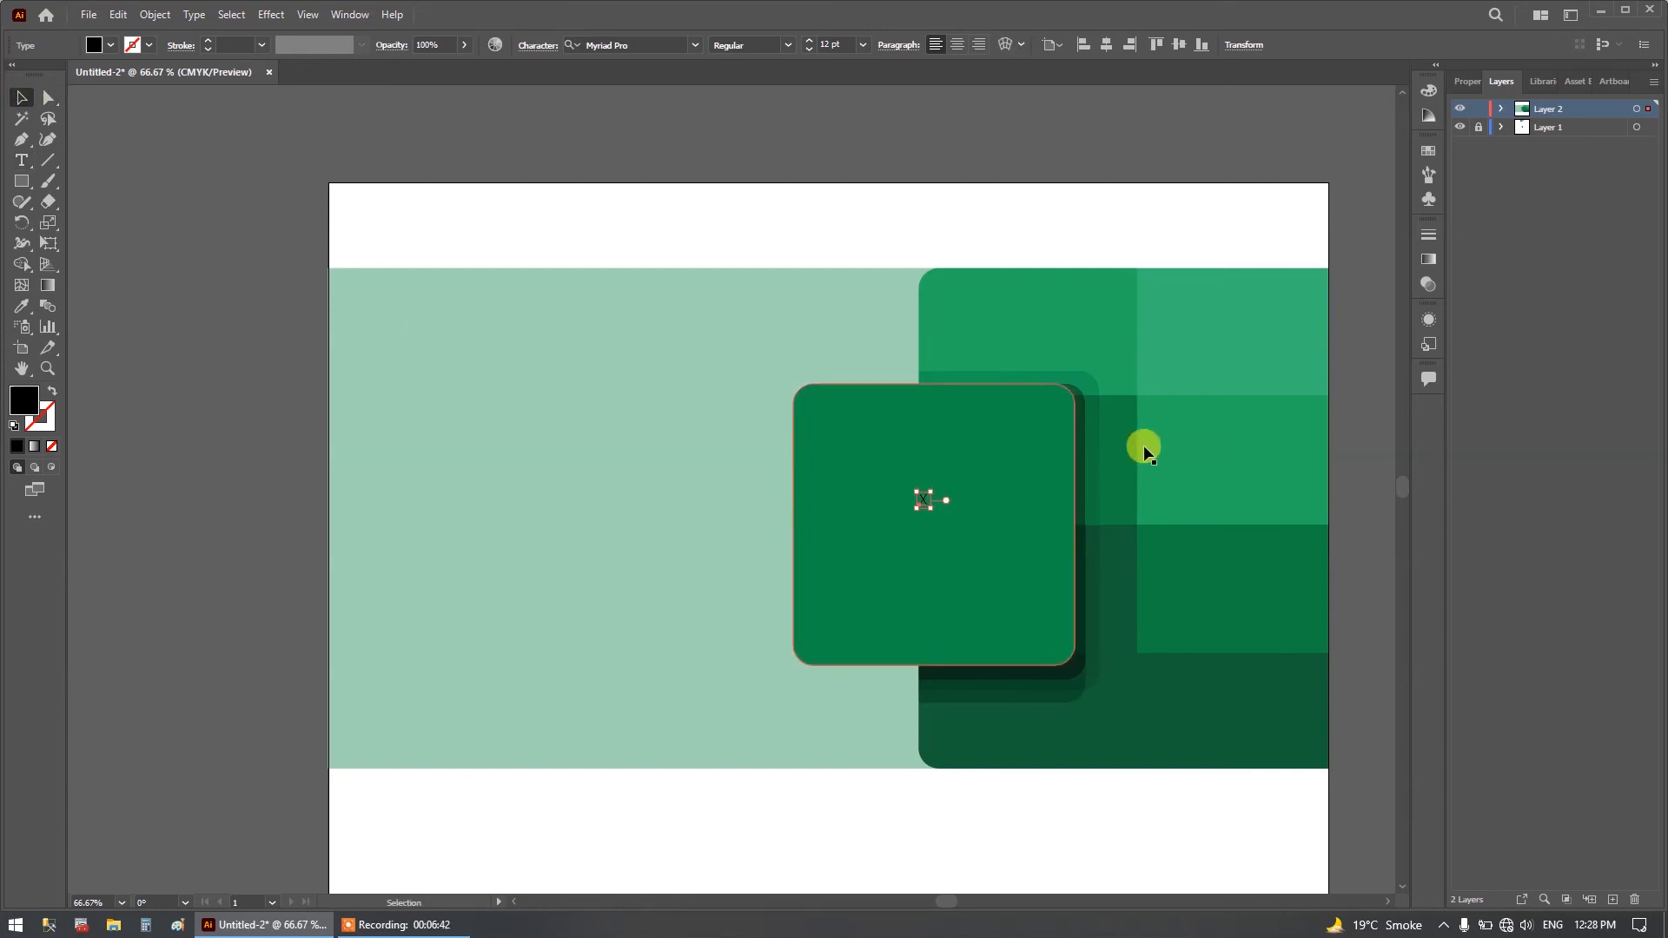
Fill the letter X with the lightest, nearly white swatch of the grey group.
click(1476, 80)
click(1463, 273)
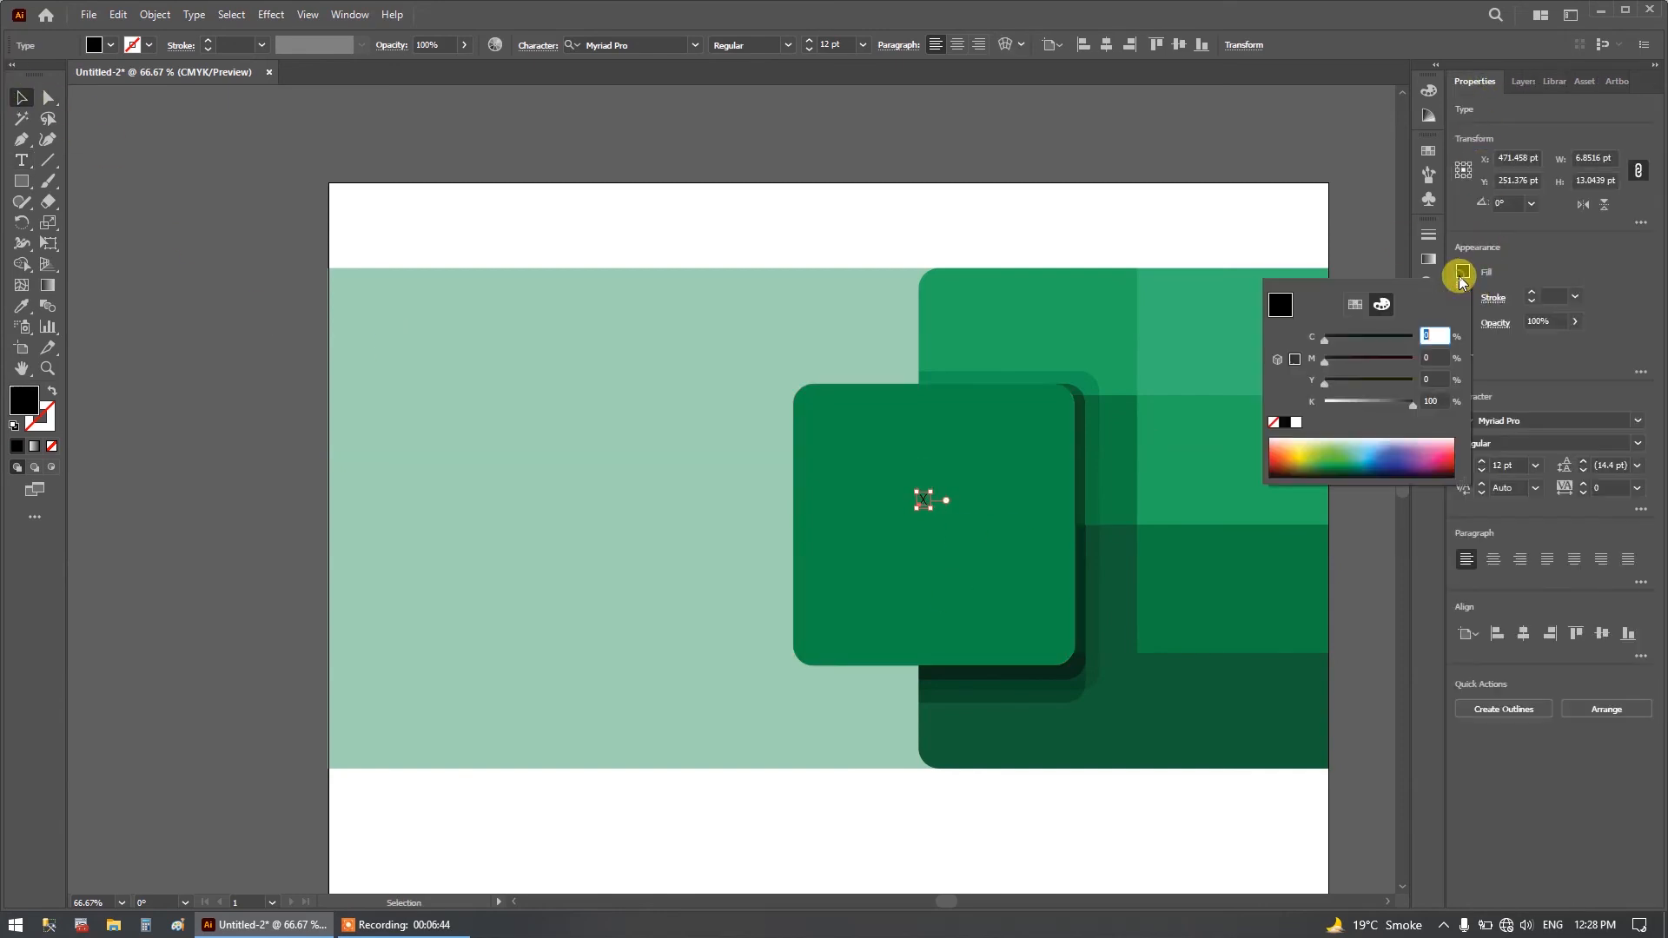
click(1354, 304)
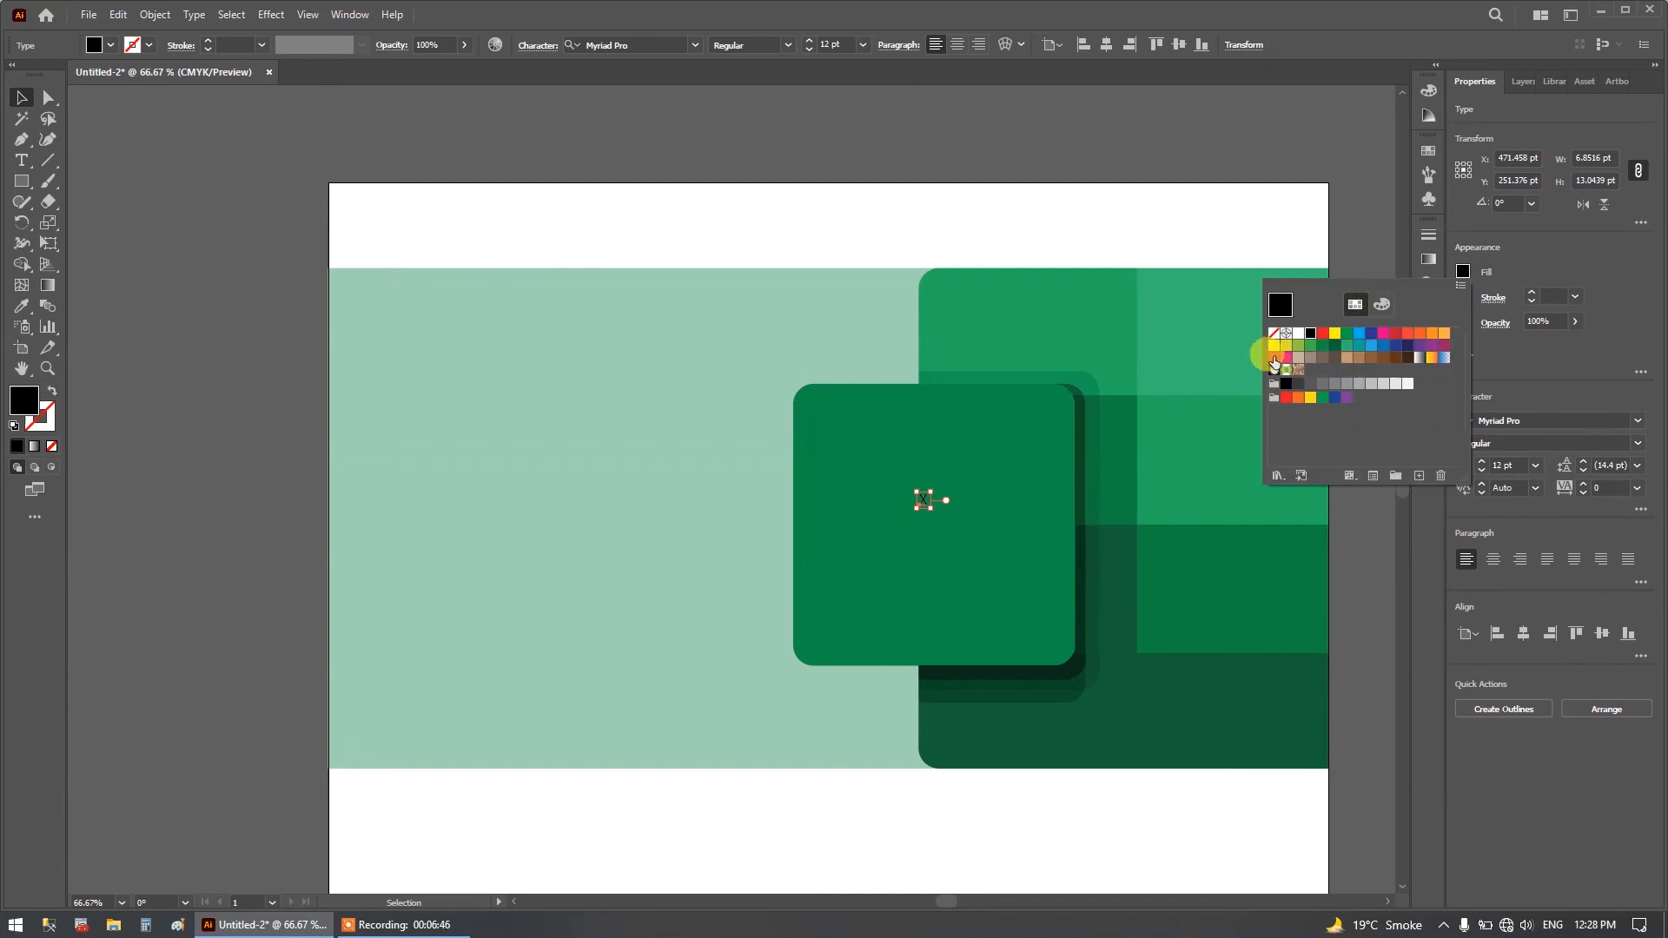
click(1408, 383)
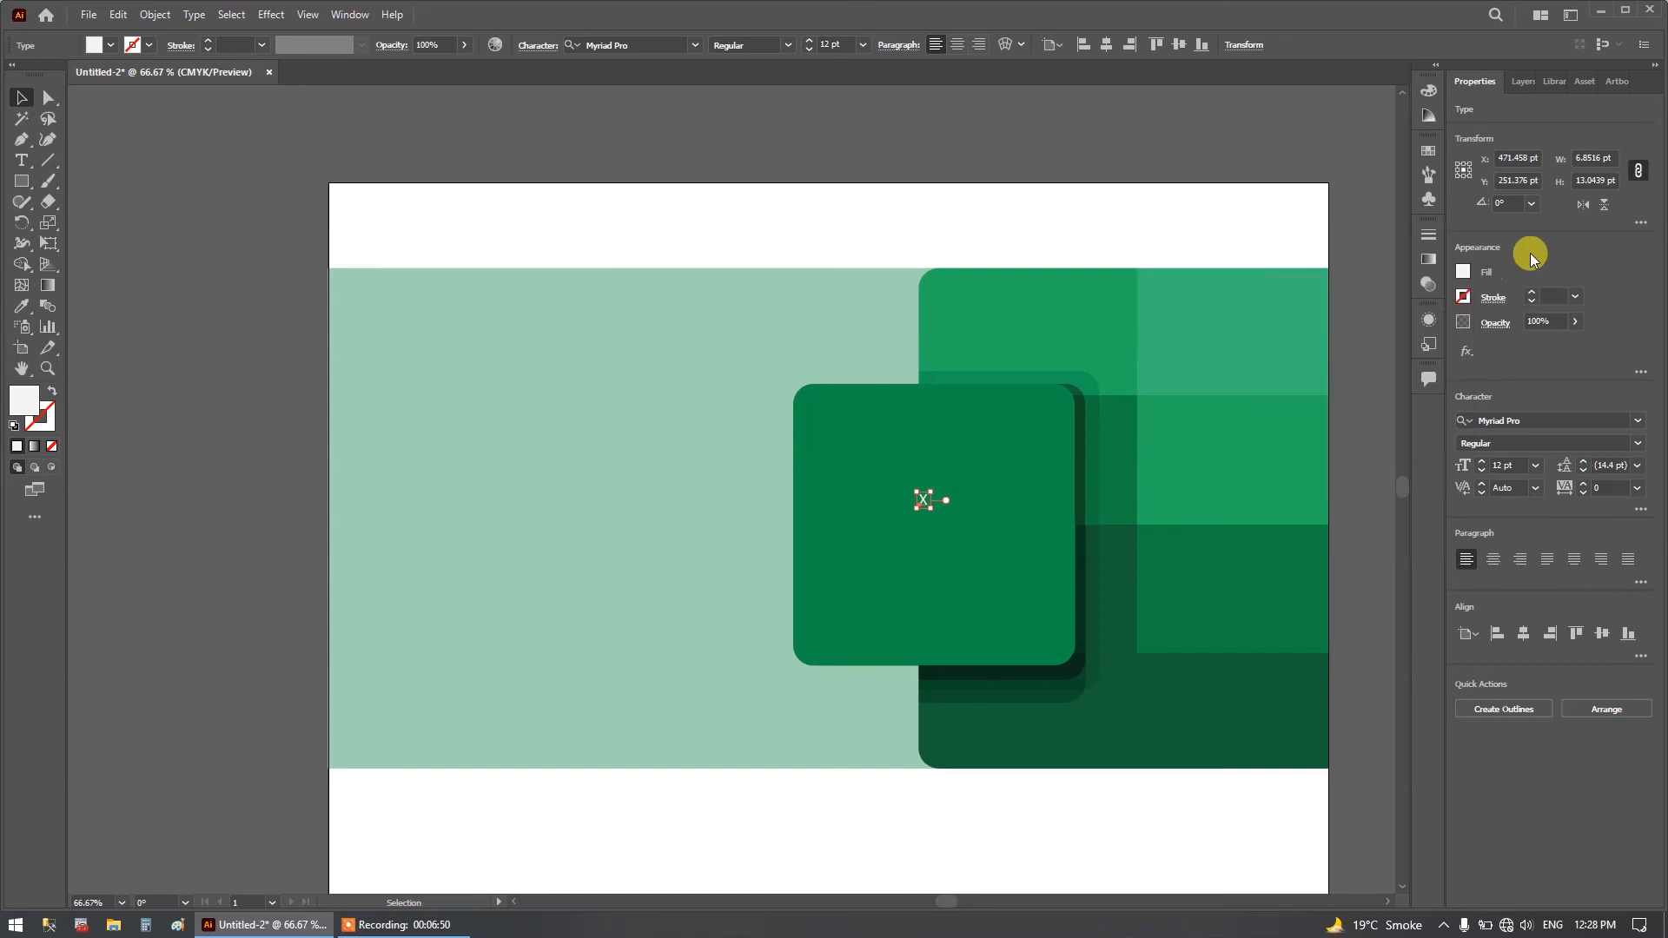
click(1463, 296)
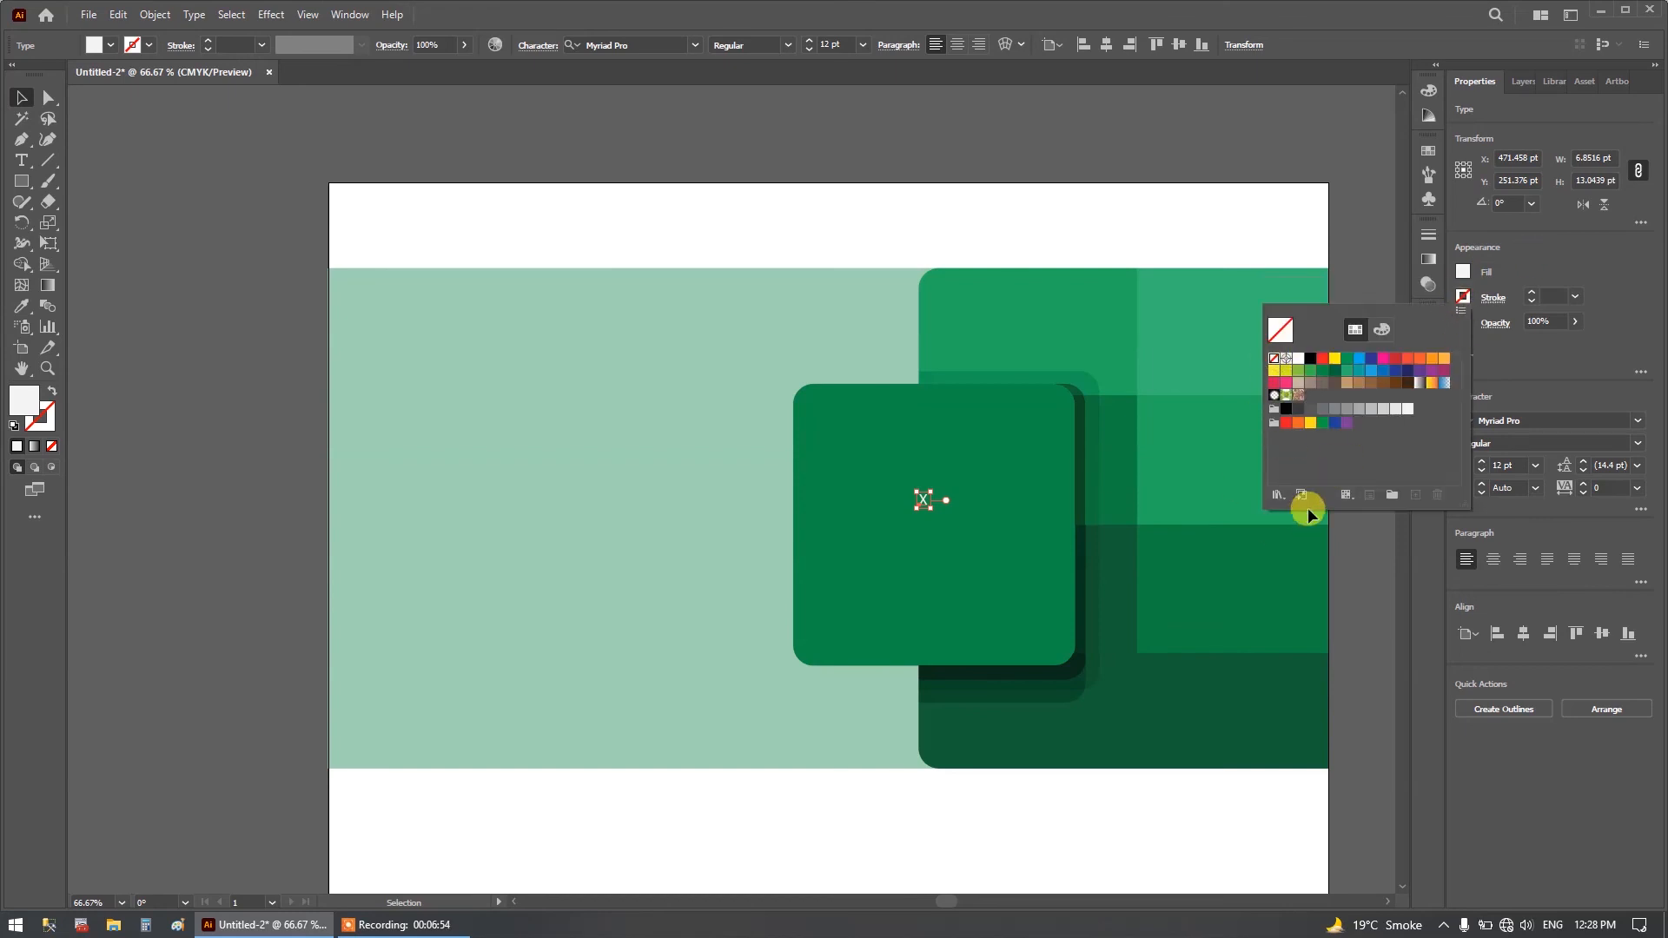
Enlarge the letter X to about 194 pt and place it centrally on the dark green rounded square.
drag(932, 493, 1018, 399)
drag(967, 509, 930, 666)
drag(918, 532, 951, 523)
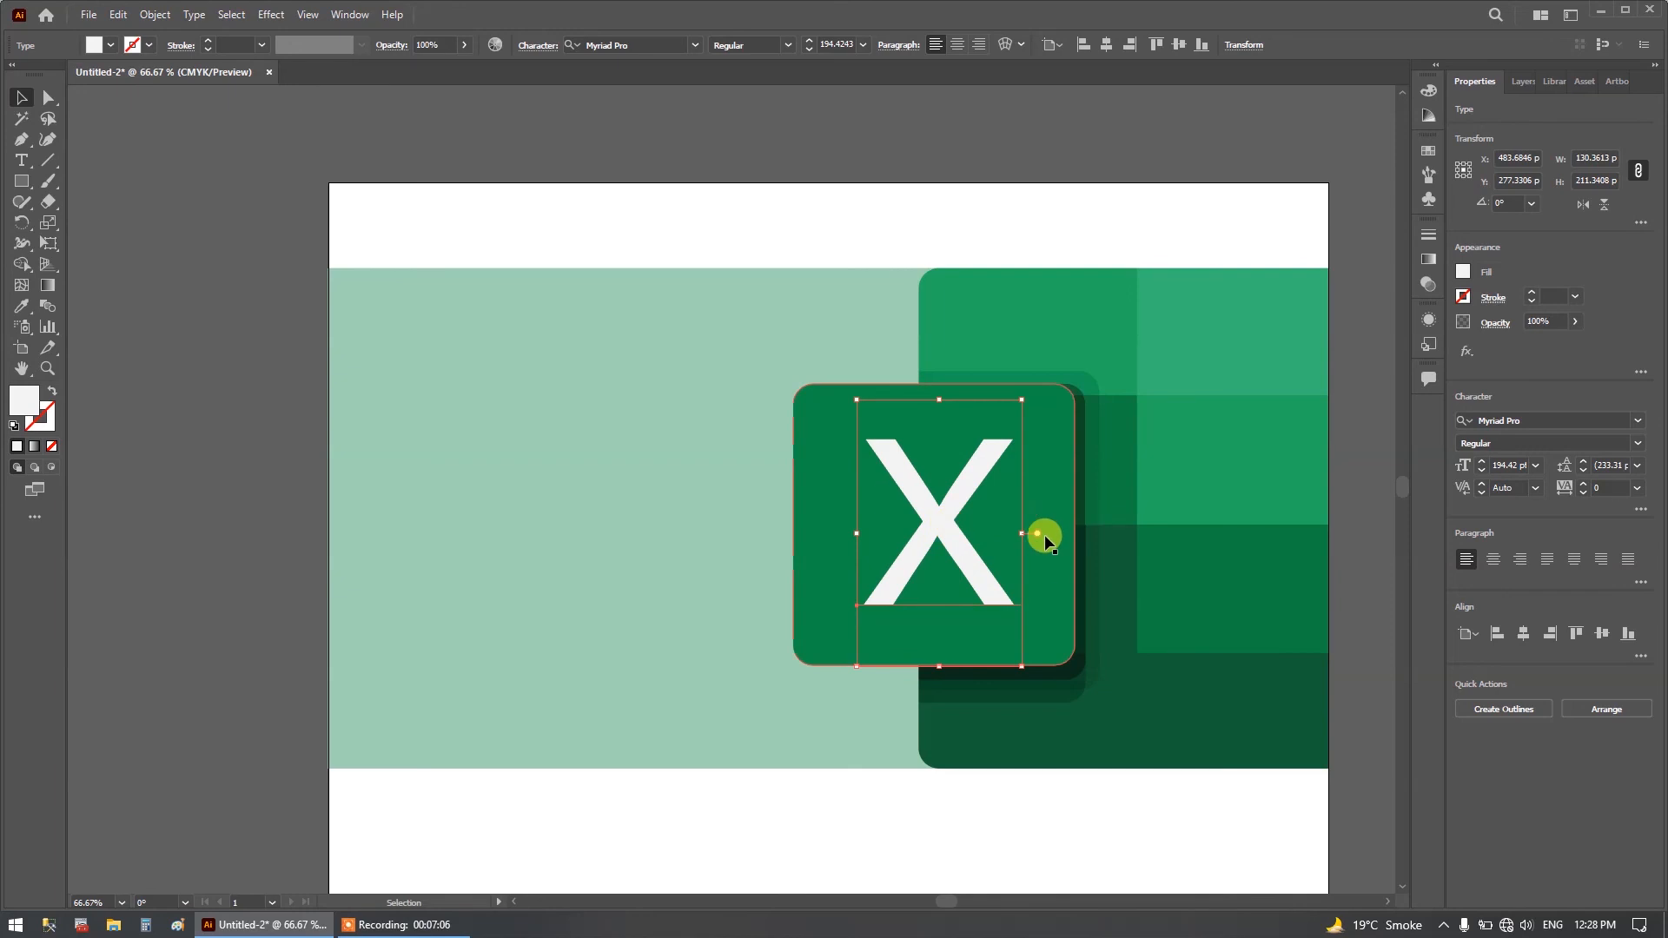
click(862, 224)
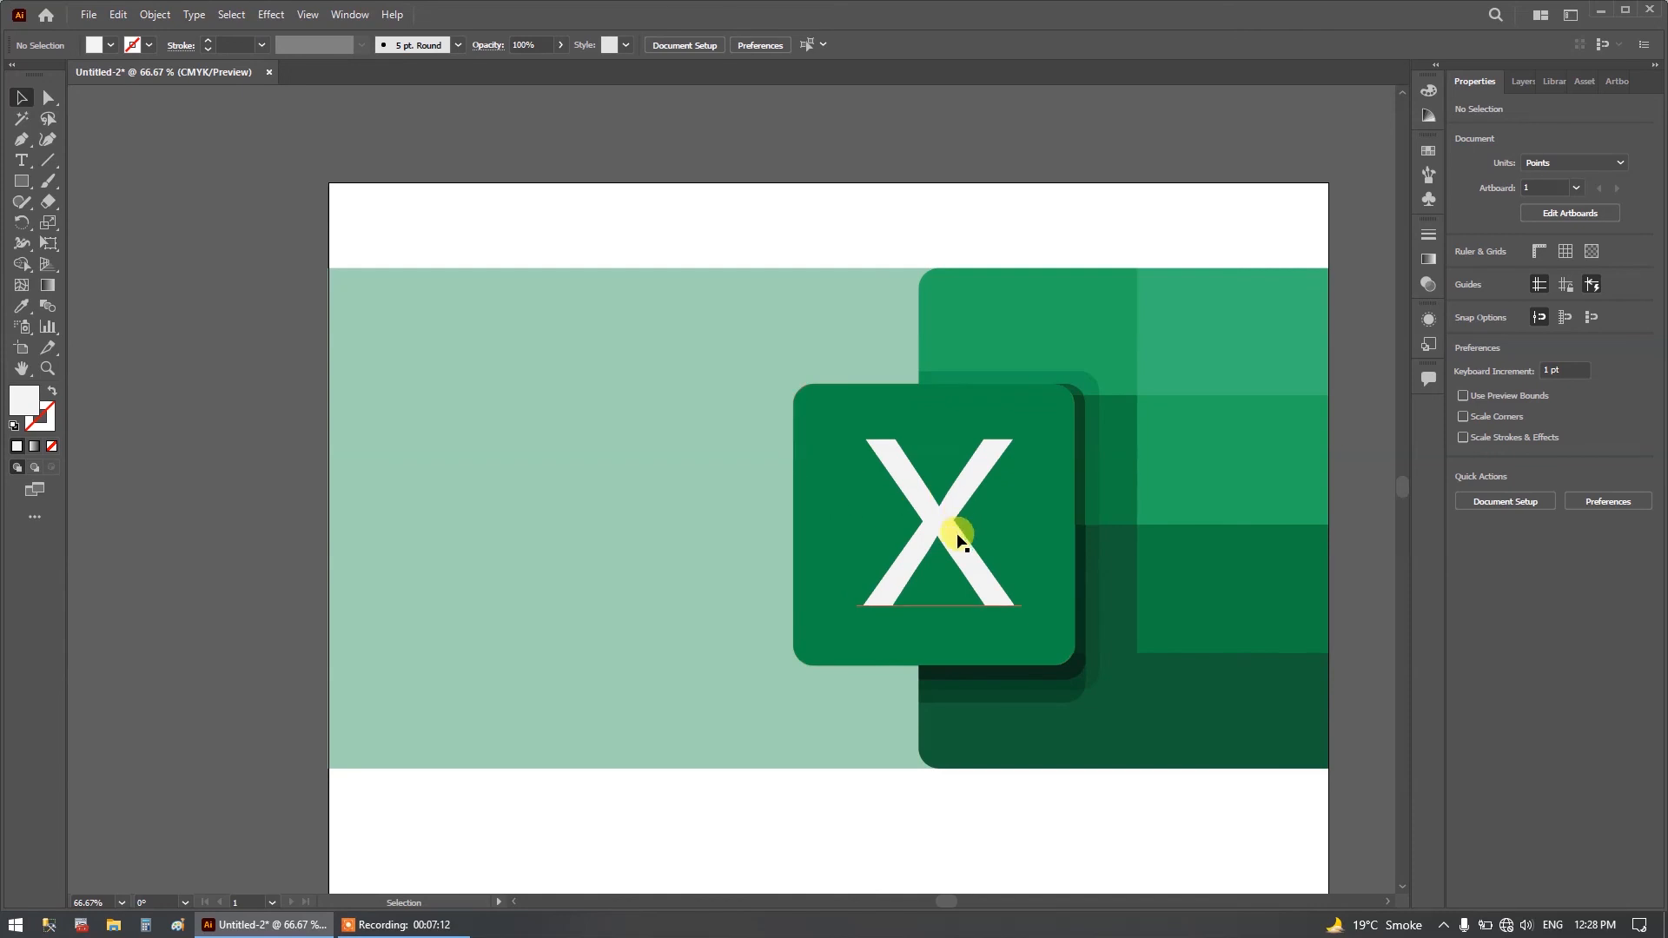
Delete Layer 1, which holds the reference image, and confirm its removal.
click(1534, 81)
click(1480, 127)
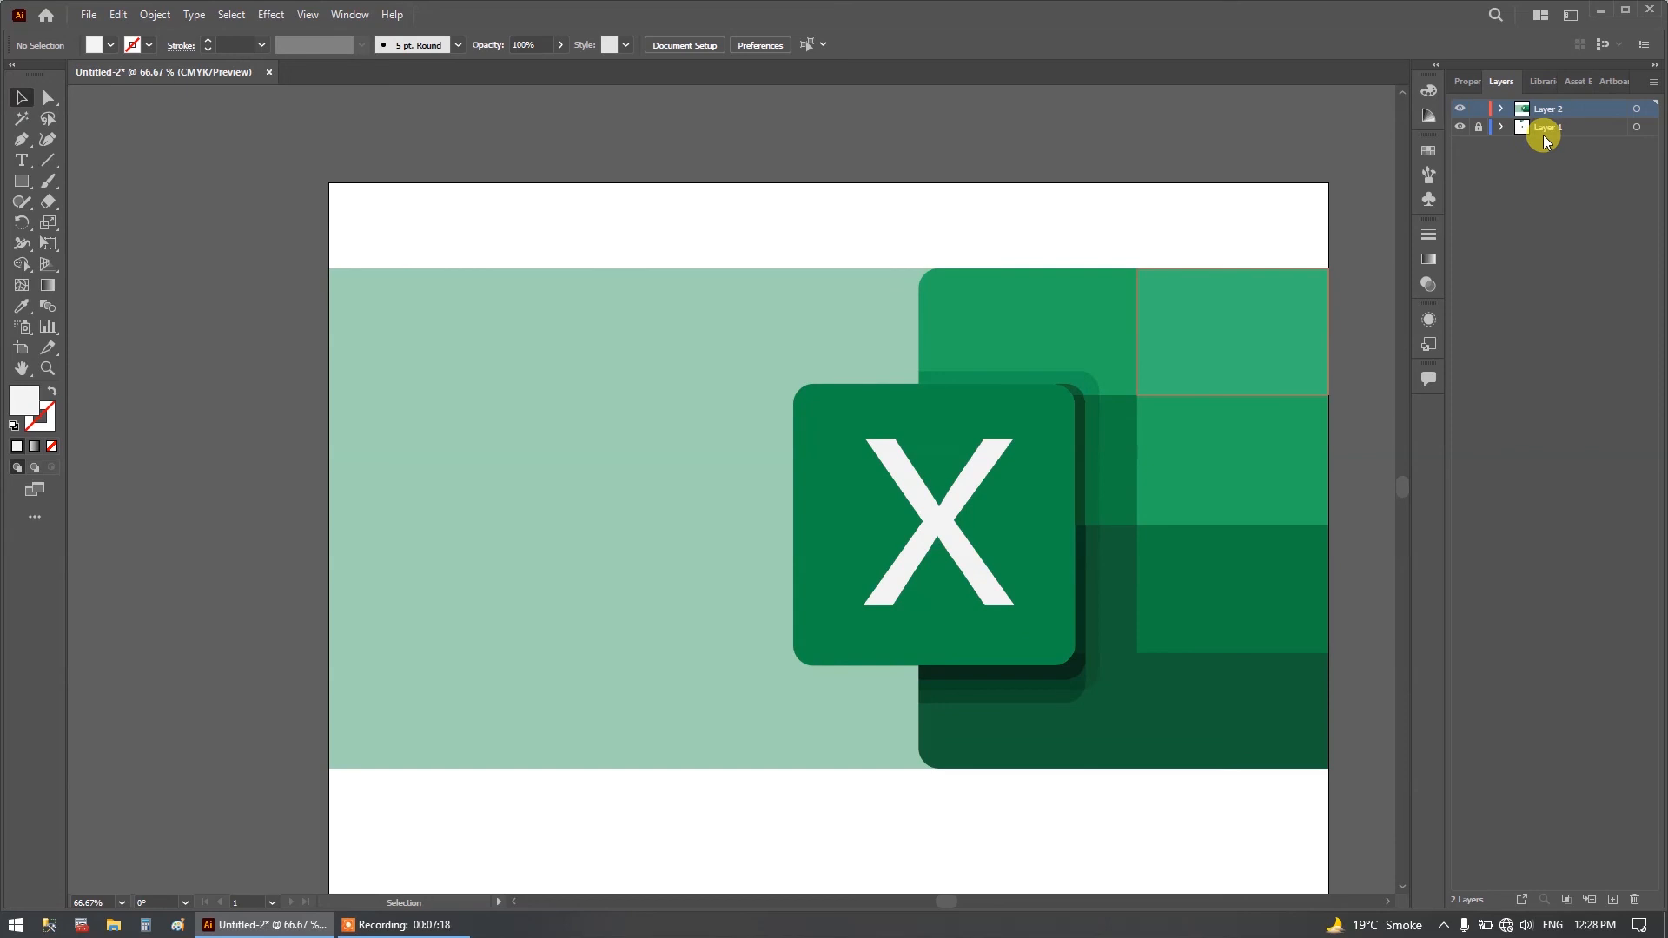
click(1579, 132)
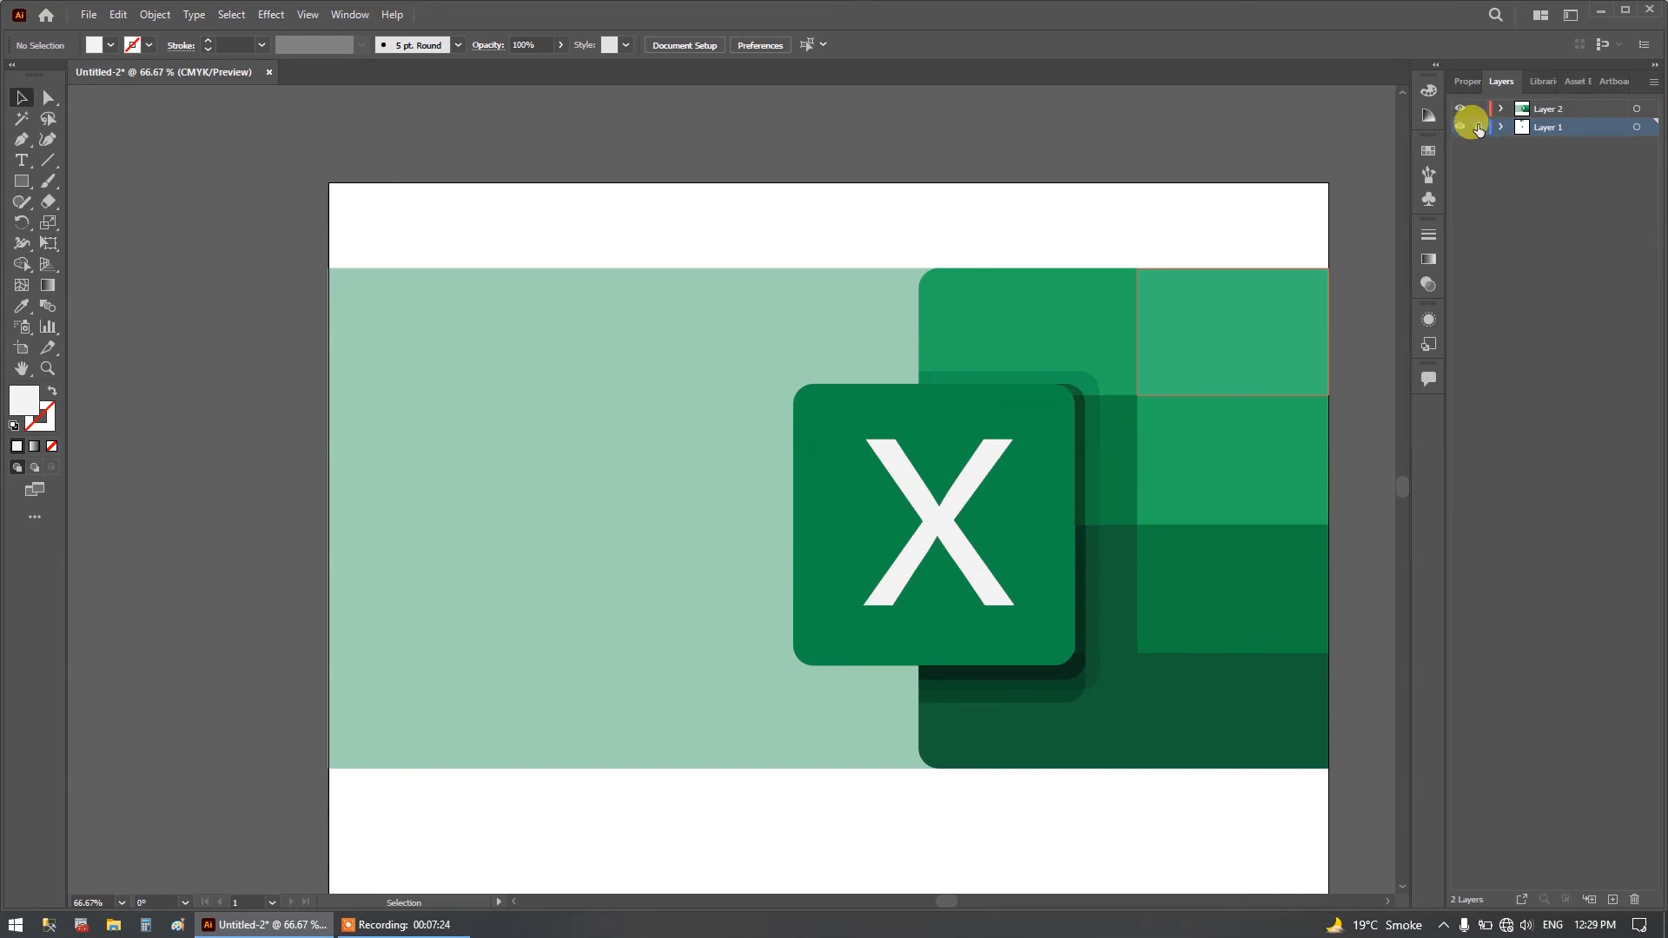
click(1635, 901)
click(881, 487)
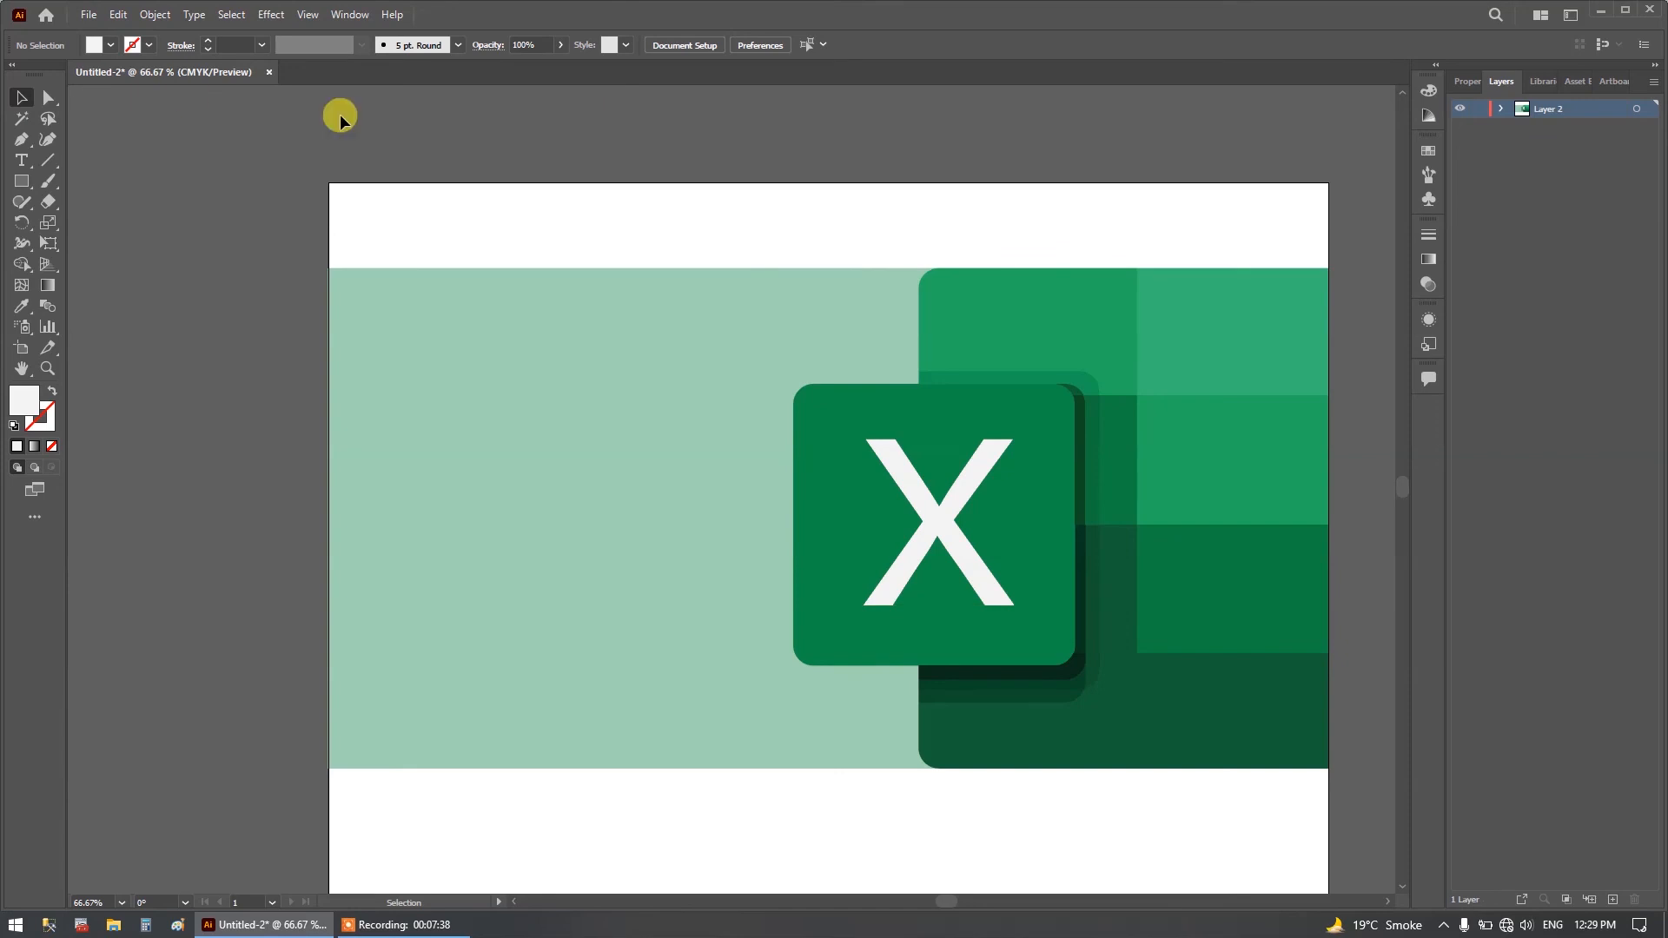
Save the document to the Desktop as an Adobe Illustrator file named "Thumbnail", using the default Illustrator 2020 options.
key(ctrl+s)
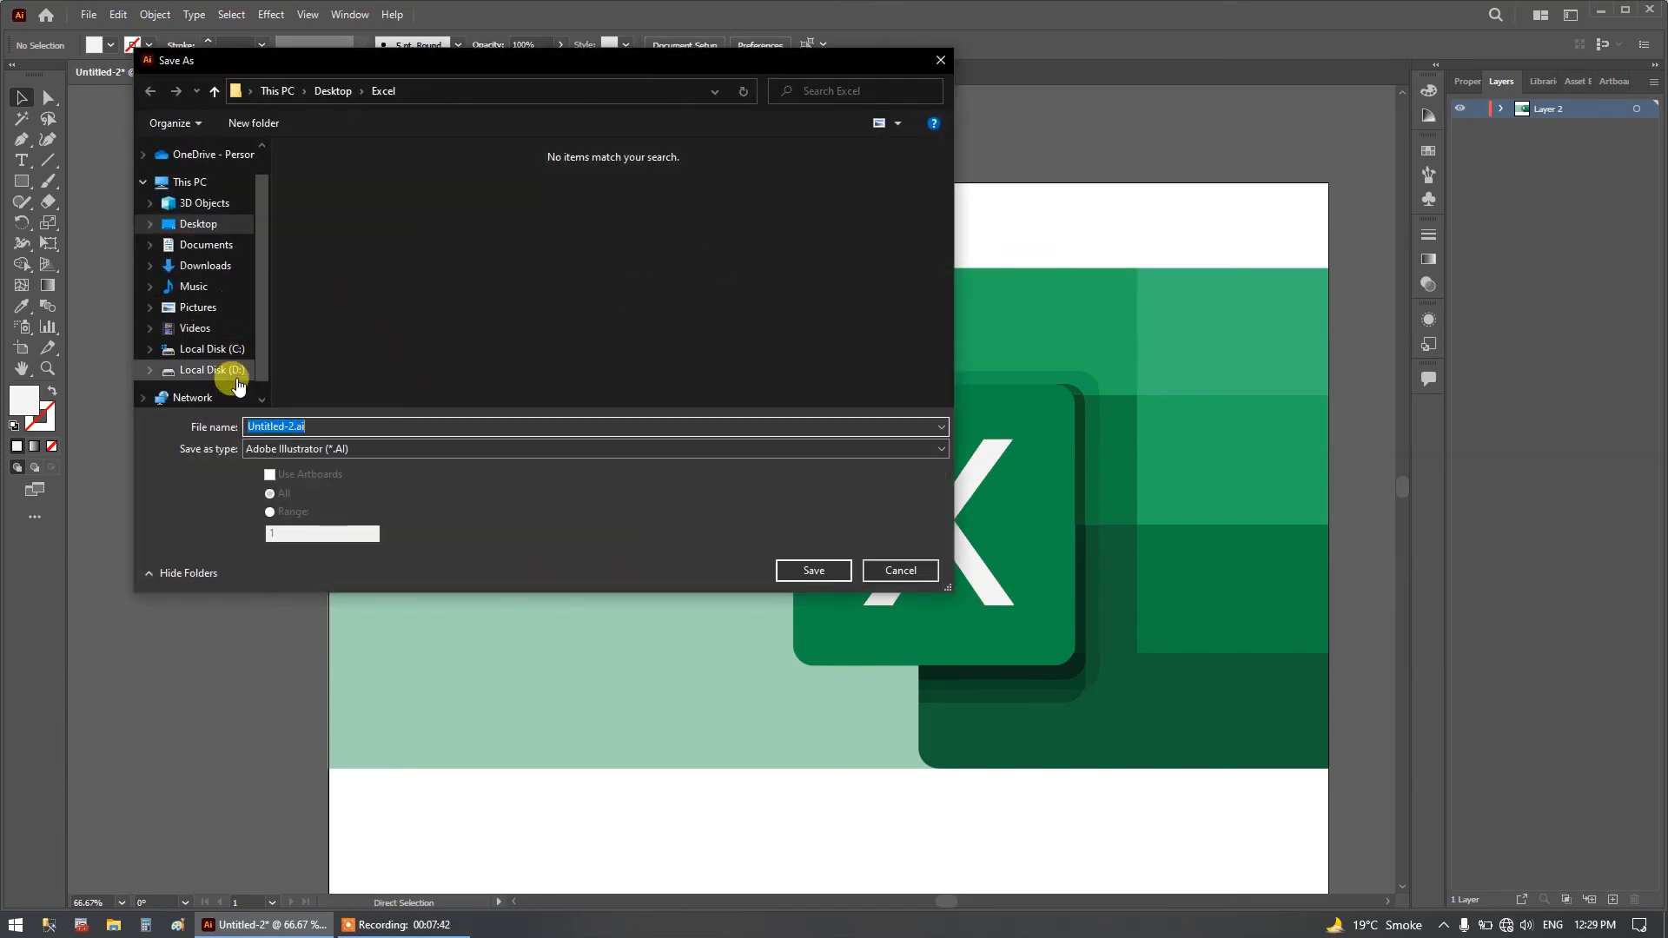
click(212, 223)
click(333, 426)
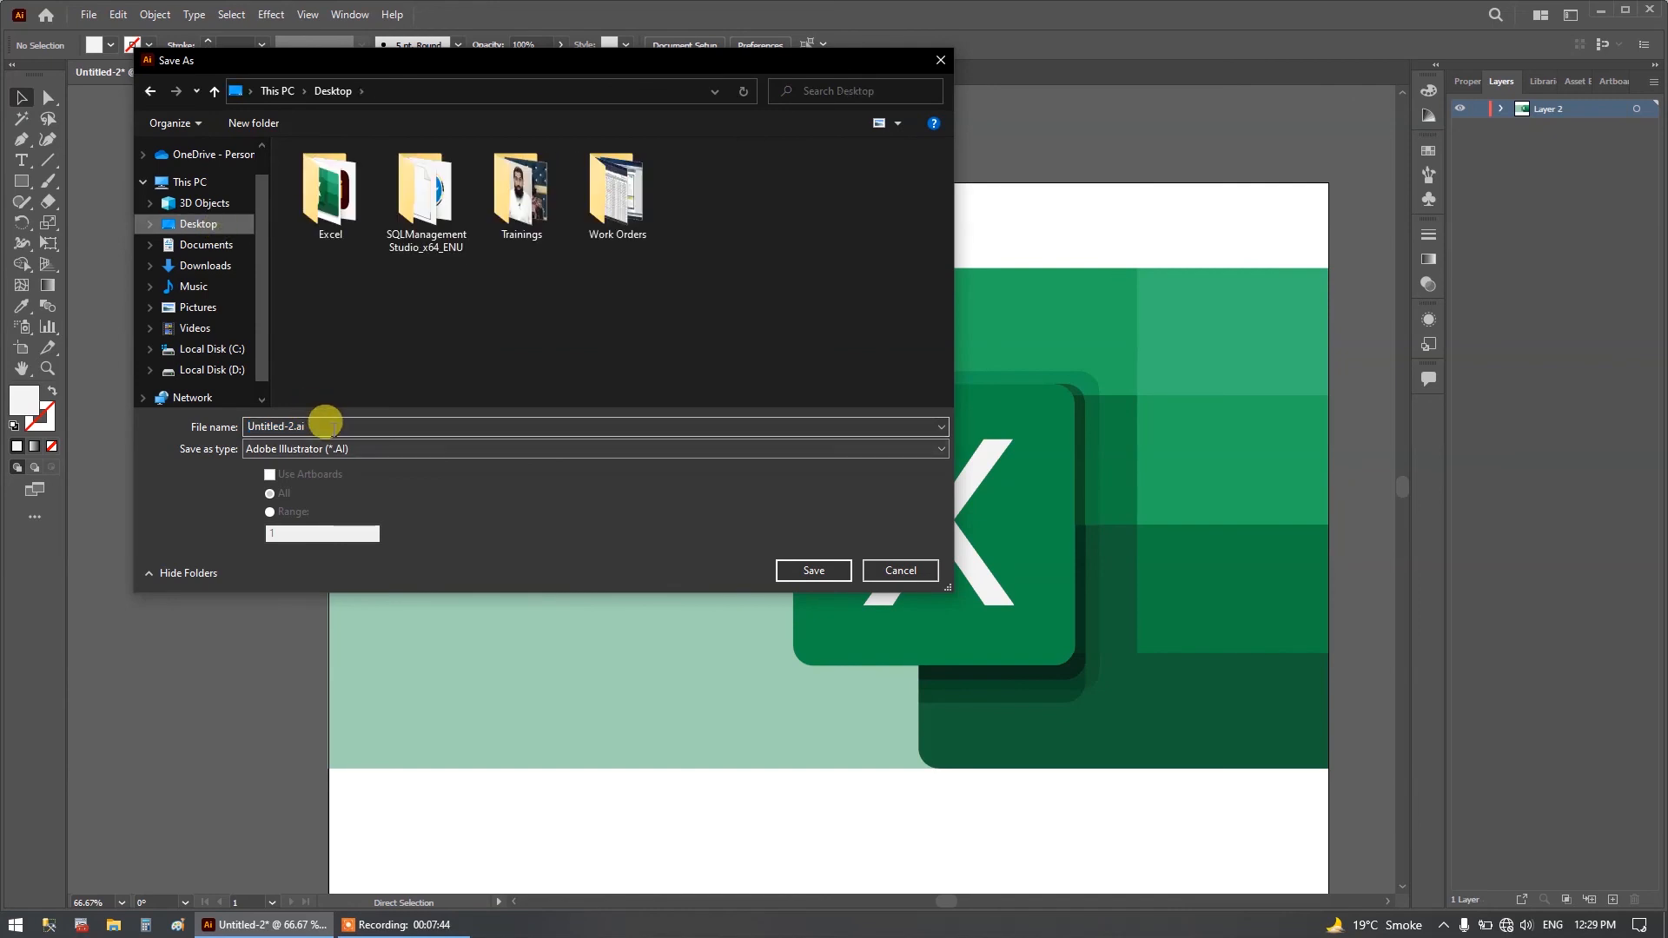
drag(328, 425, 122, 424)
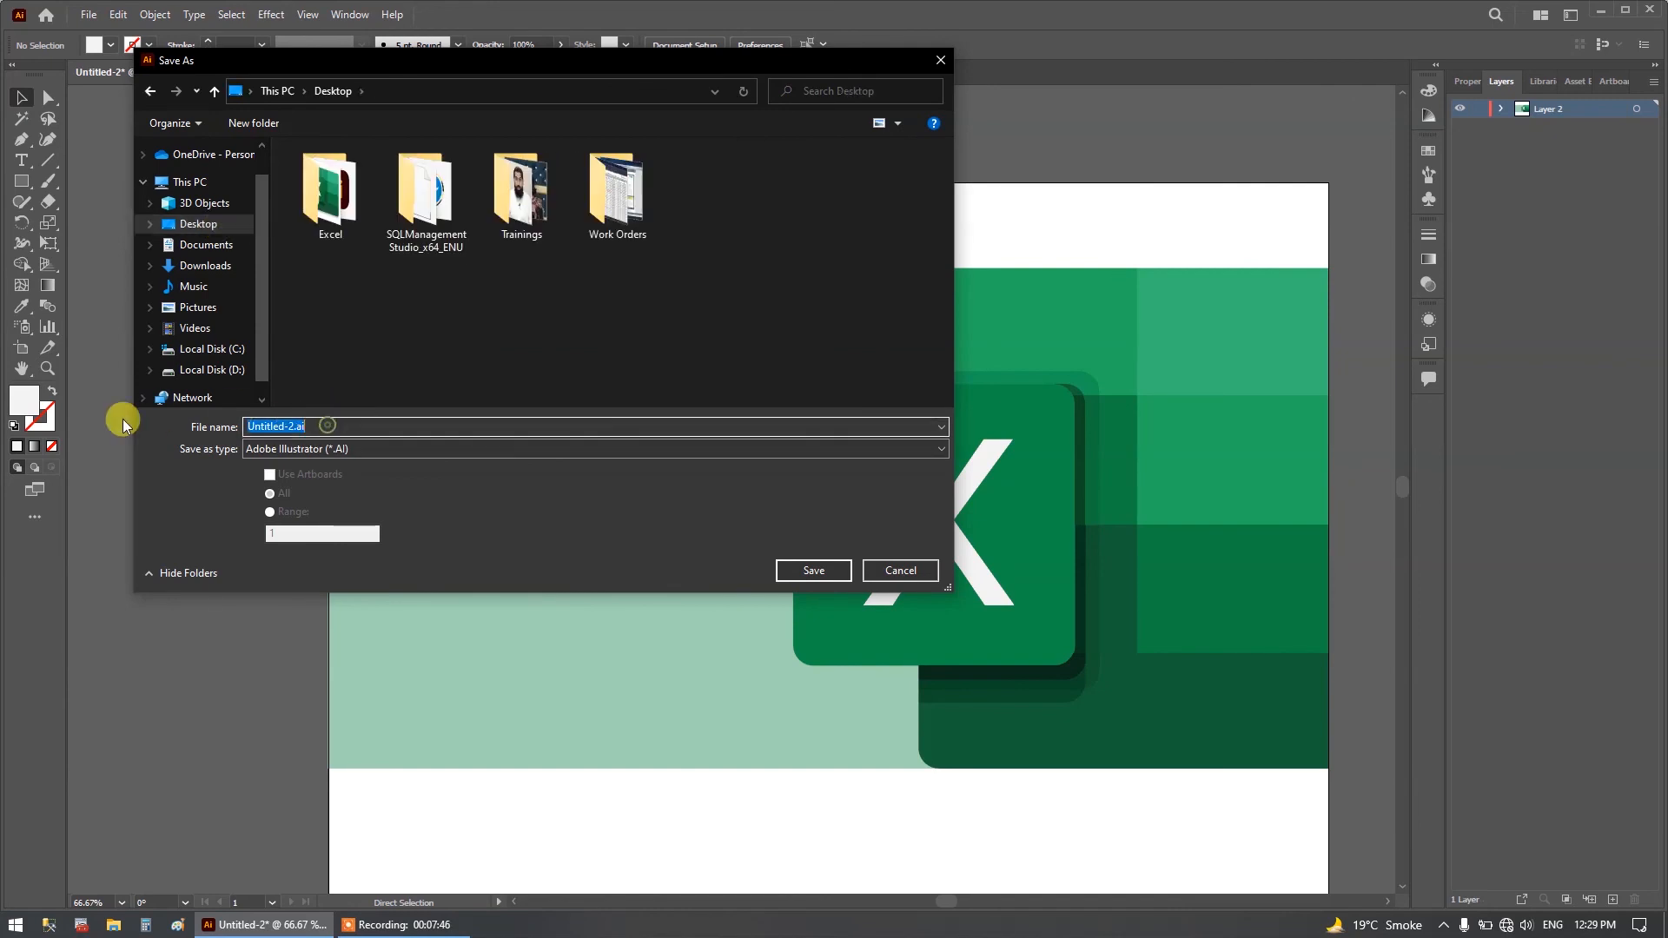
text(Thumbnail)
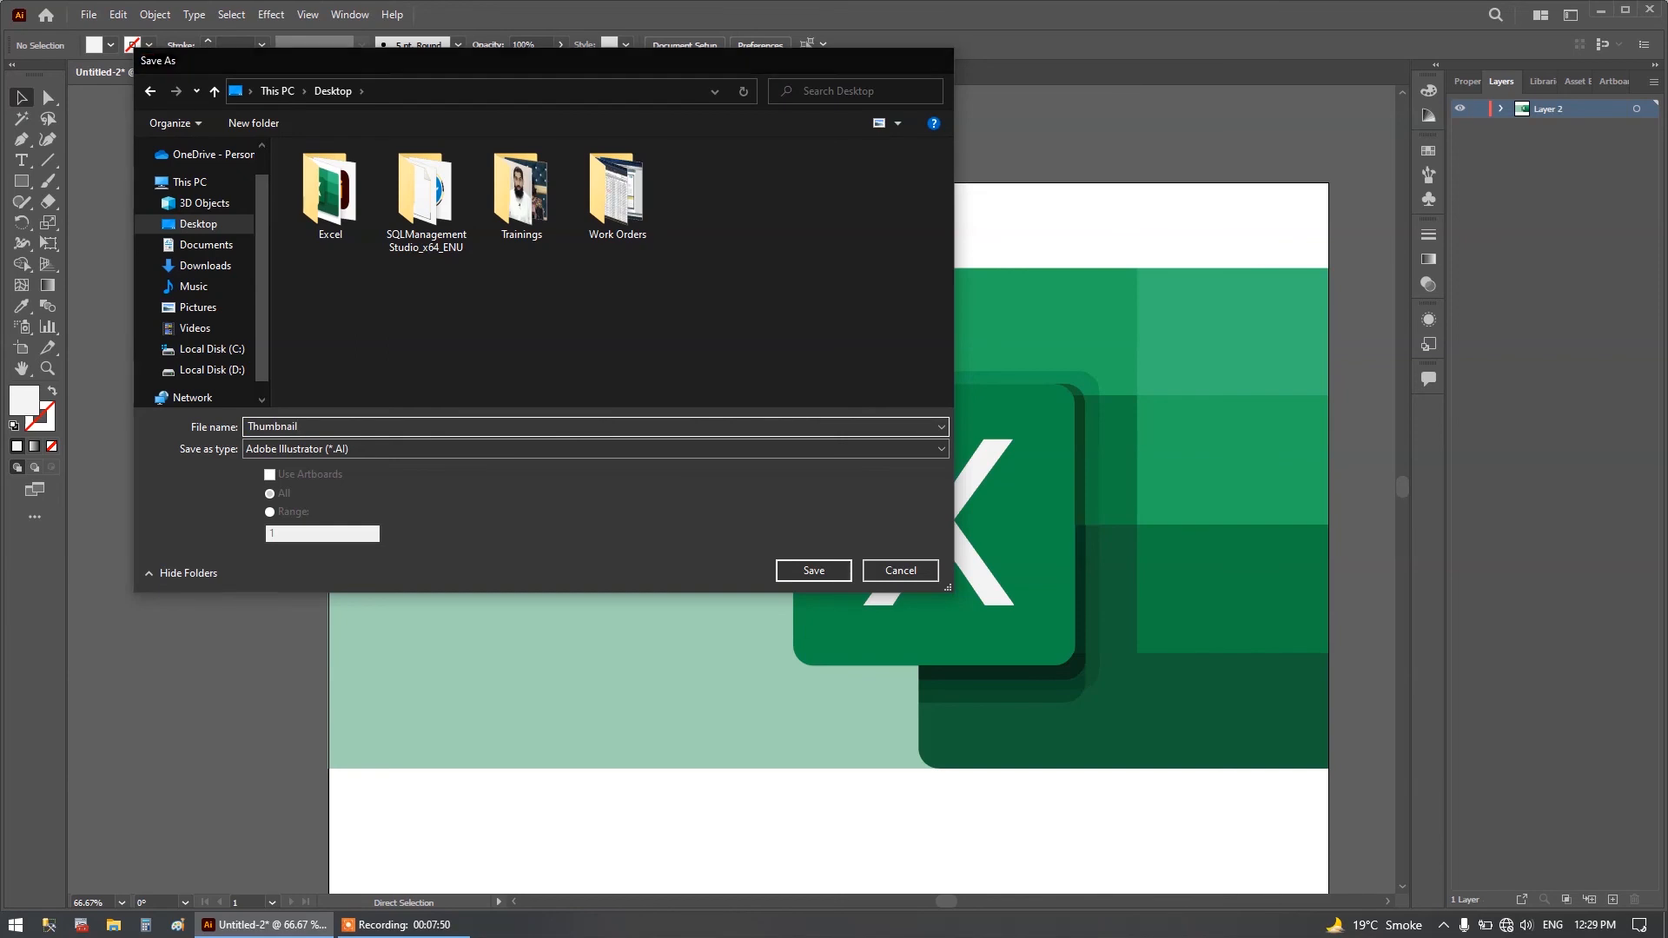
key(Return)
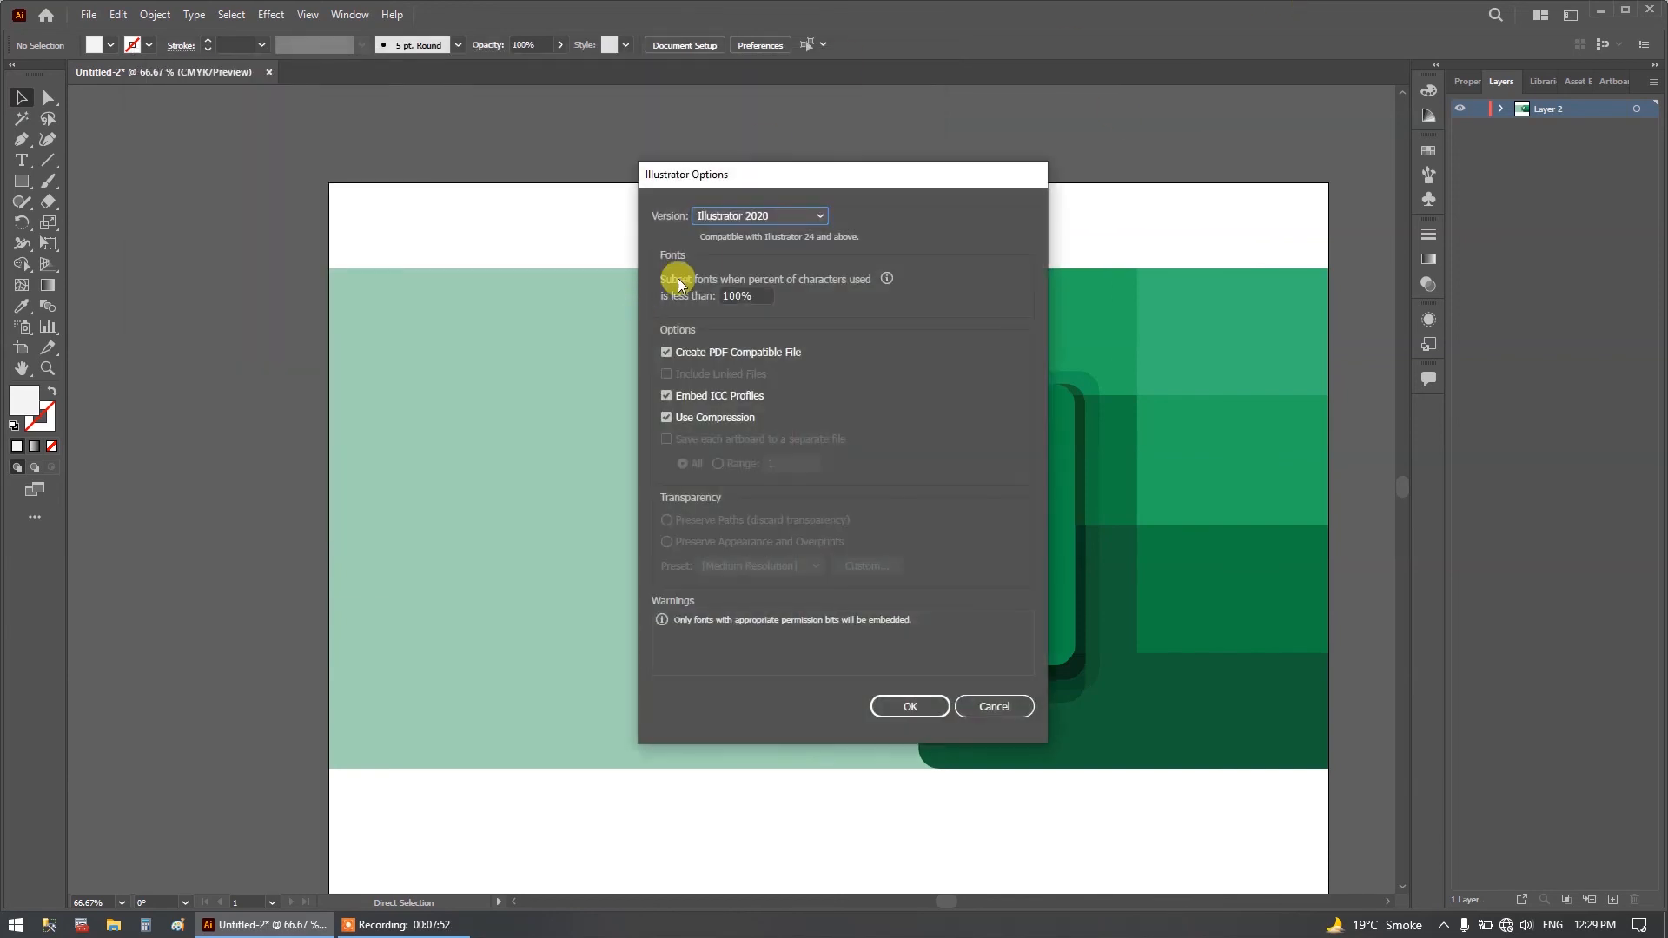
click(923, 706)
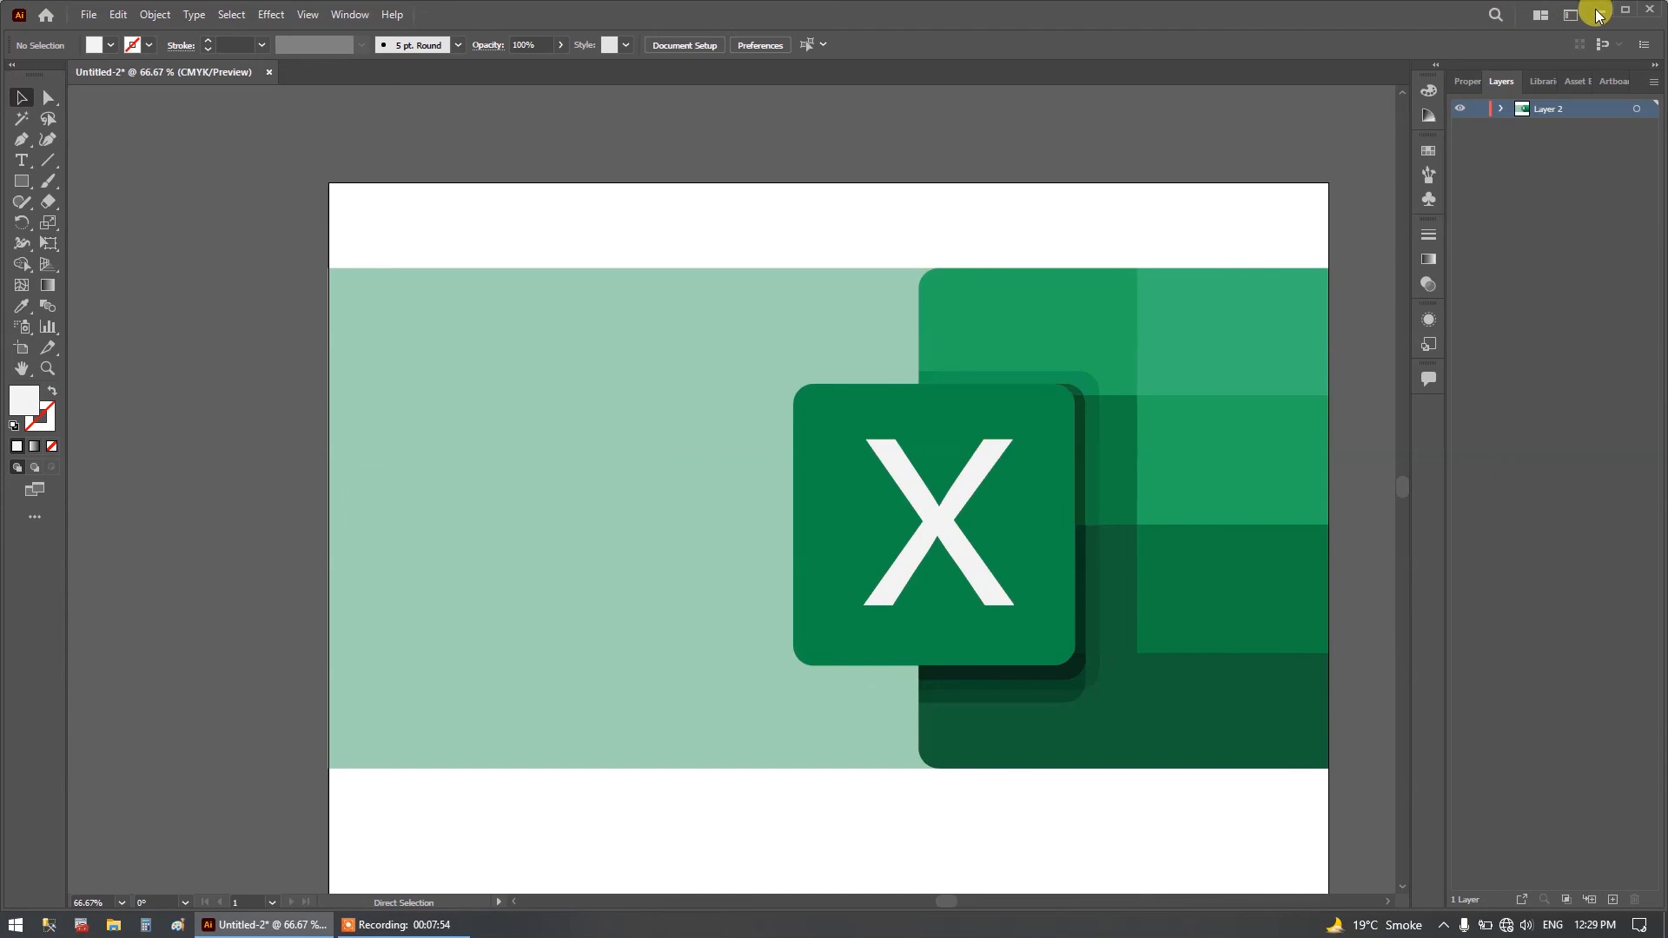
click(404, 924)
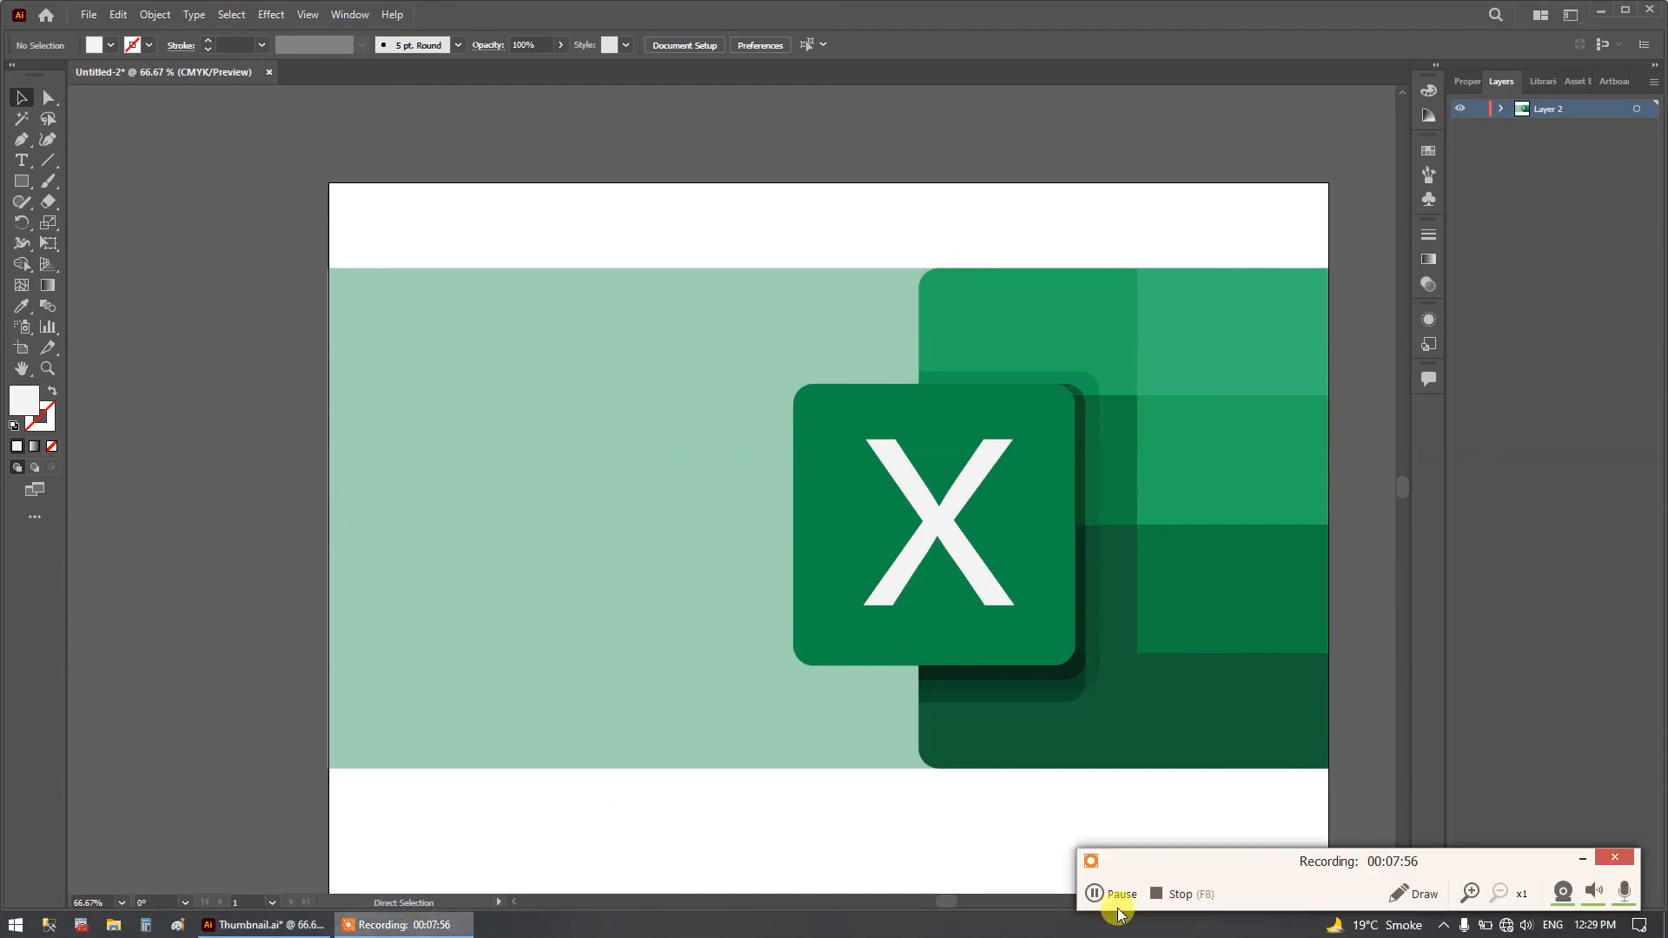